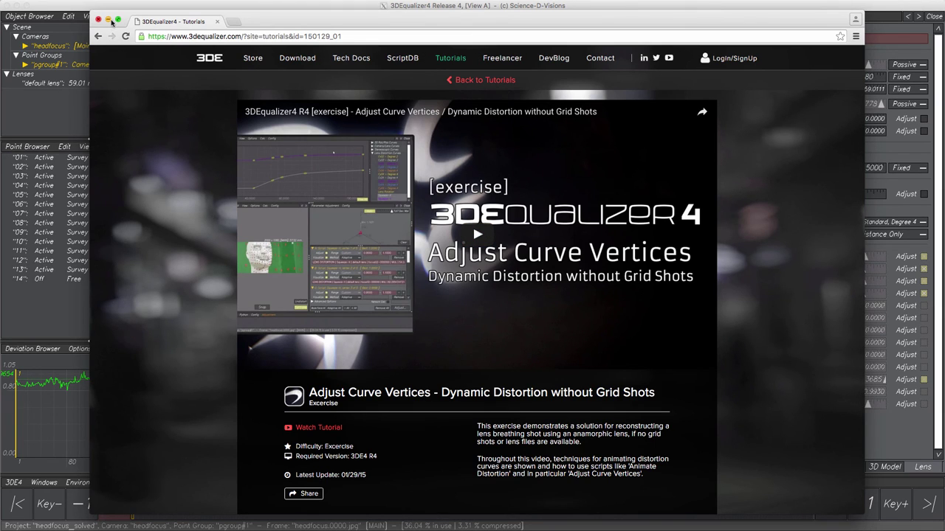
# Step: Close the tutorial web page and display the headfocus footage undistorted, checking frame 55 before returning to frame 1
pyautogui.click(98, 20)
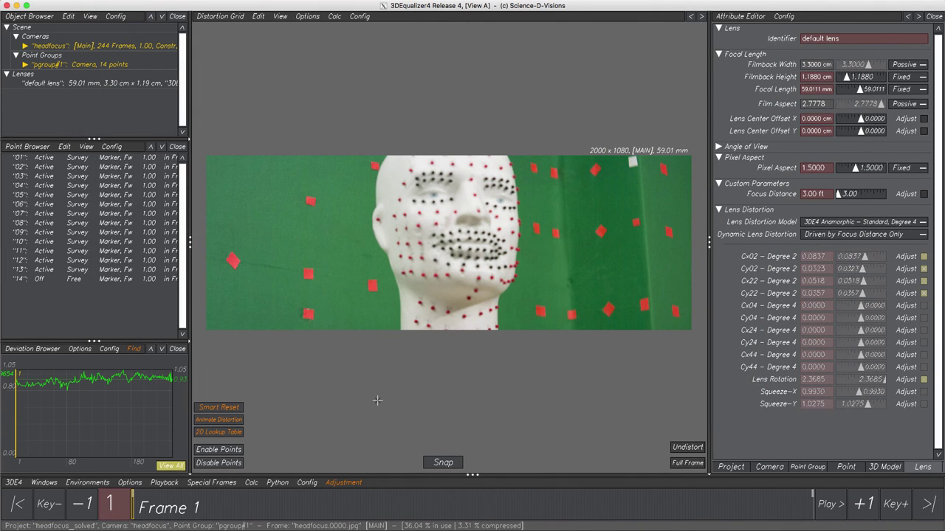
pyautogui.moveTo(136, 508); pyautogui.dragTo(283, 493)
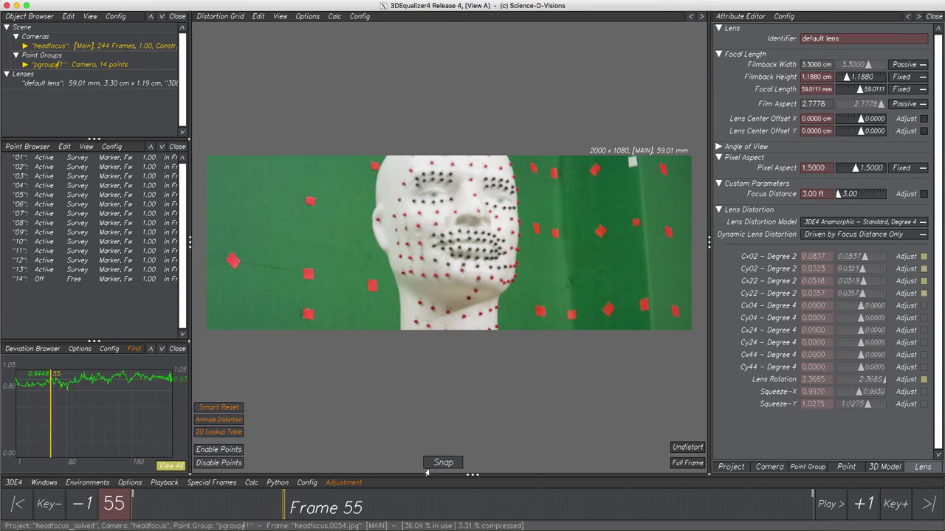
pyautogui.click(687, 448)
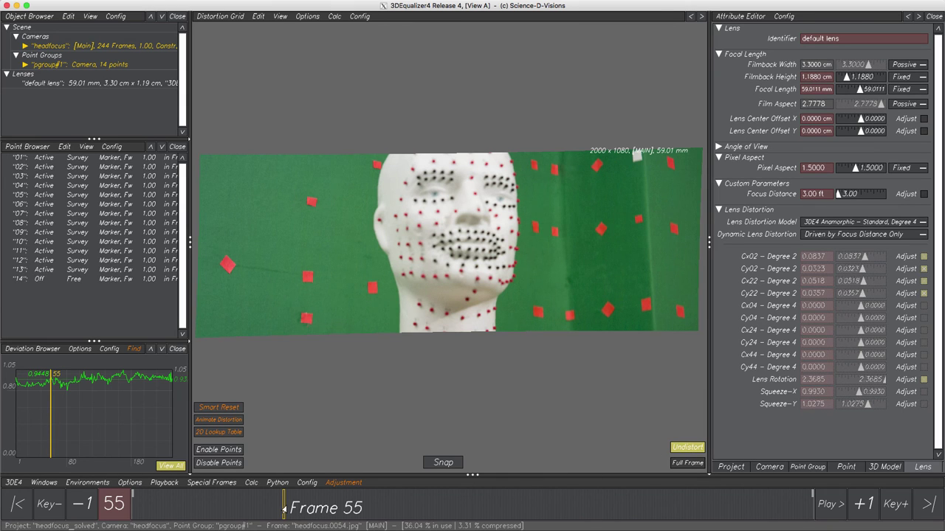
pyautogui.moveTo(283, 509); pyautogui.dragTo(116, 500)
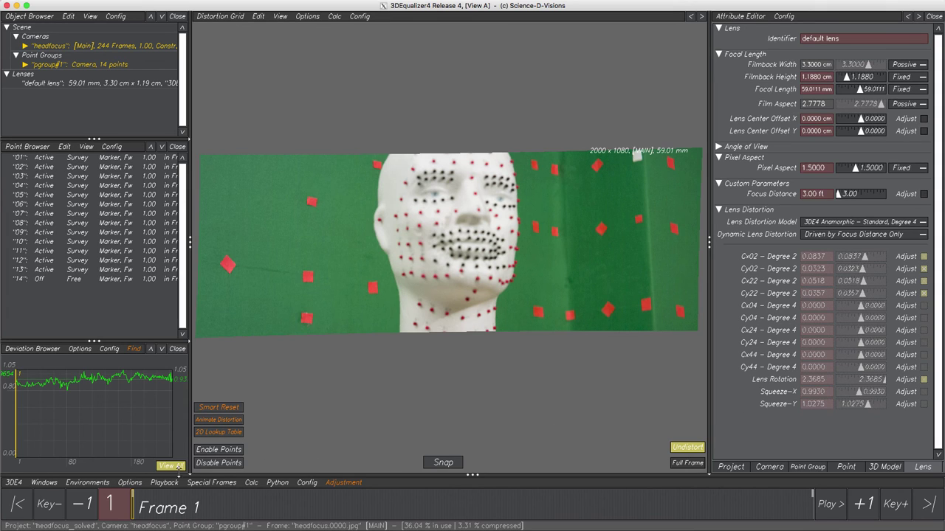
# Step: Start the Nuke v7 Grid Warp distortion export and set its export file to headfocus_gridwarp in the project_files folder
pyautogui.click(11, 484)
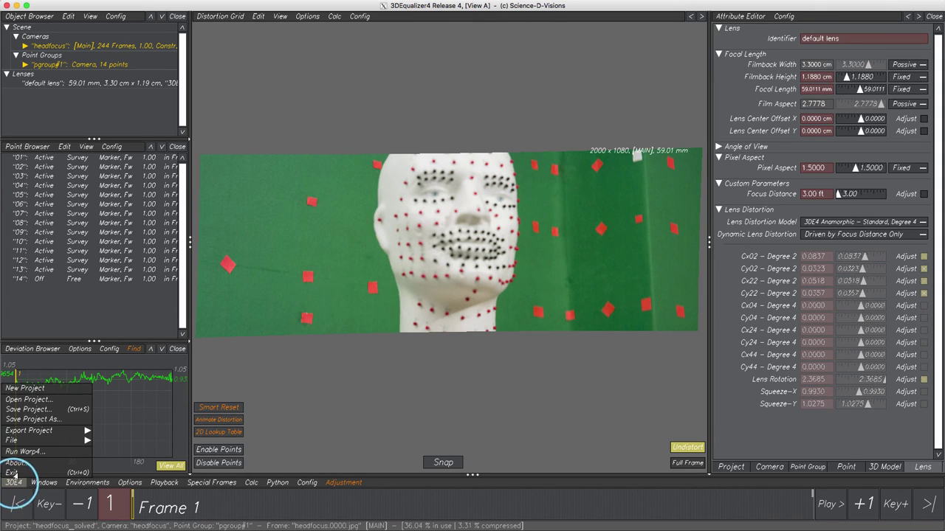
pyautogui.click(25, 440)
pyautogui.click(102, 427)
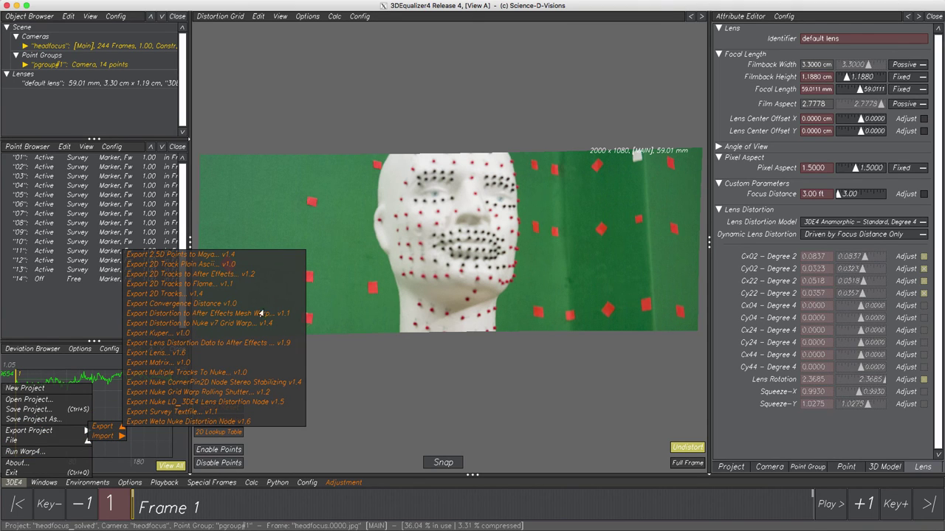
pyautogui.click(277, 325)
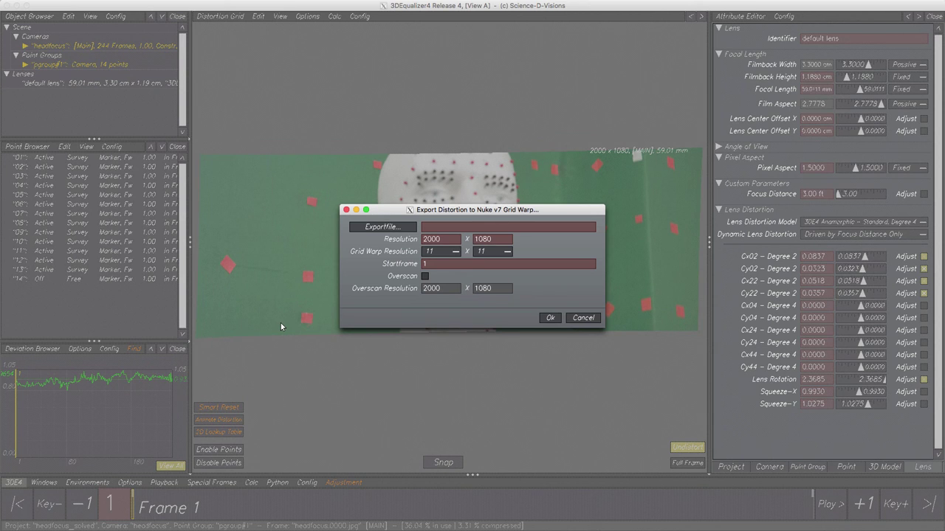
pyautogui.click(384, 228)
pyautogui.click(440, 457)
pyautogui.write('headfocus_gridwarp')
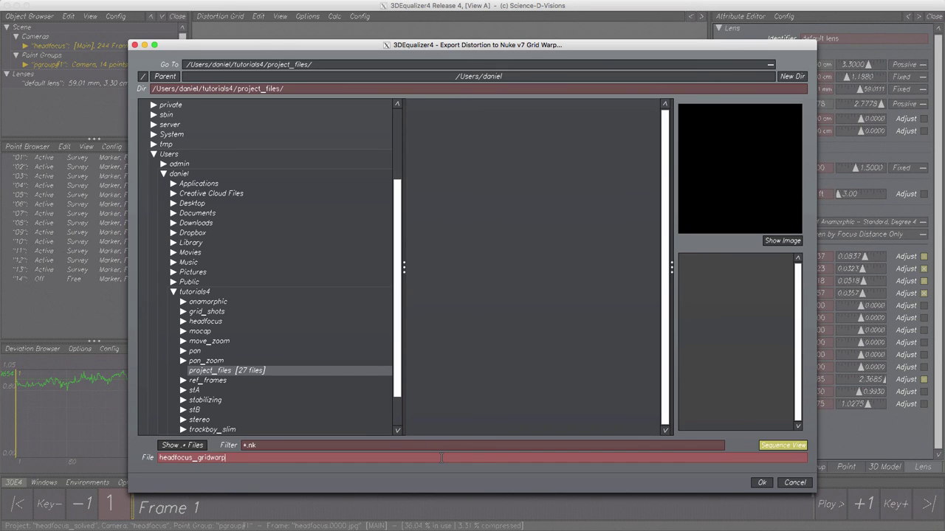
pyautogui.press('Return')
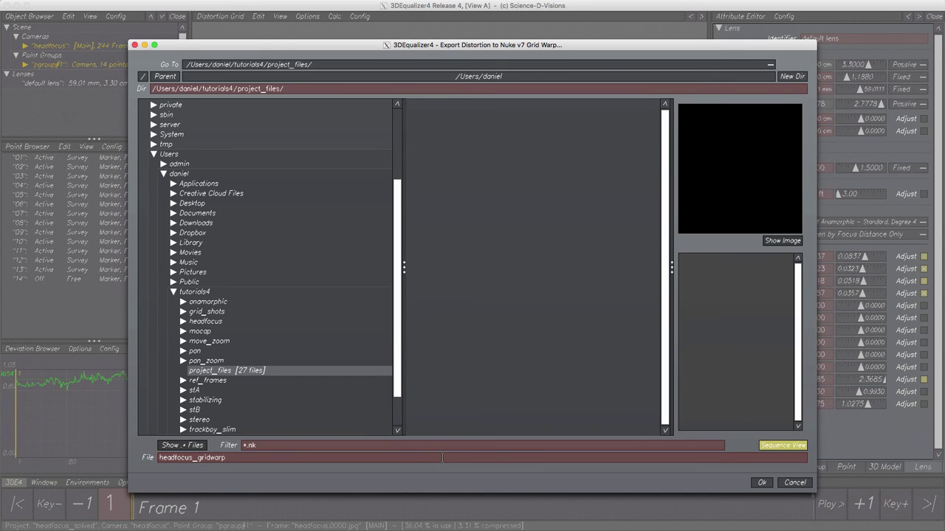
pyautogui.click(763, 483)
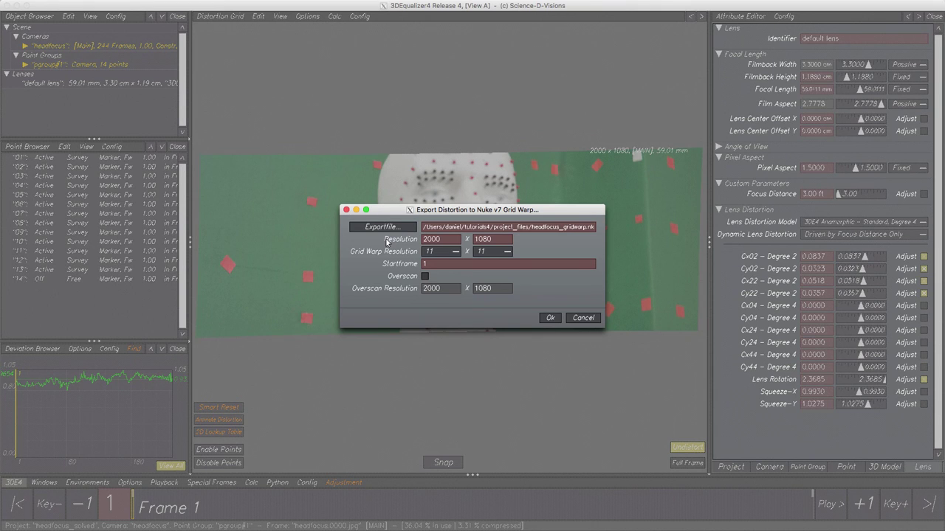
# Step: Check the available grid warp resolutions, keep 11, and leave the export dialog without exporting
pyautogui.click(456, 252)
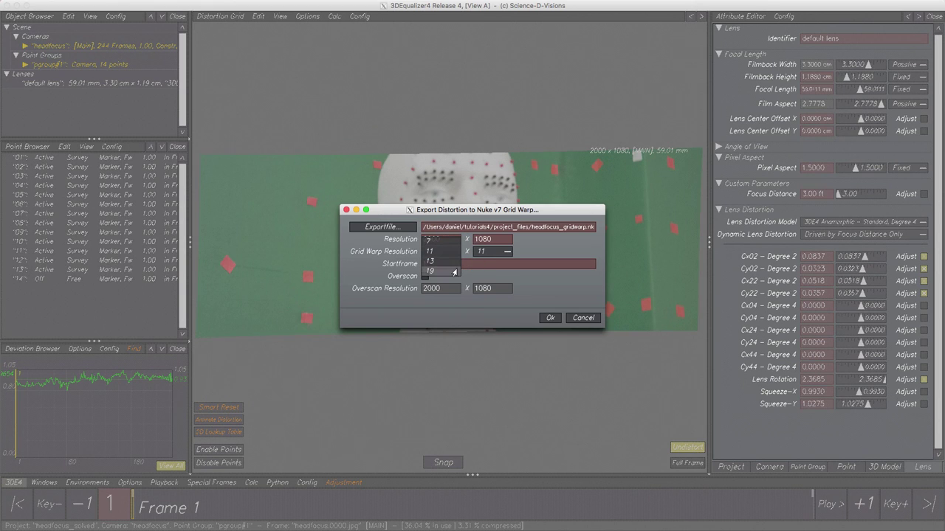
pyautogui.click(455, 256)
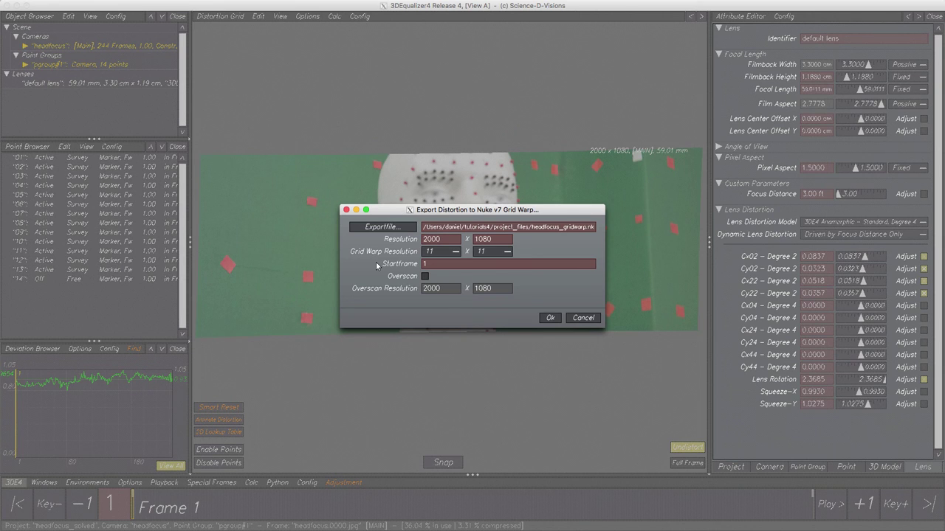
pyautogui.click(582, 318)
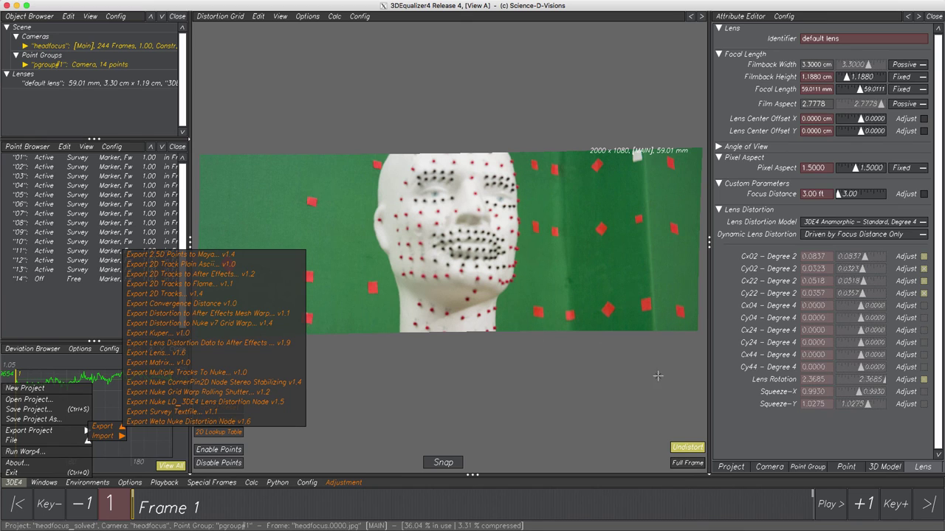
# Step: In the headfocus camera's attributes, try 0 as the first frame number, and set it to 1001
pyautogui.click(766, 467)
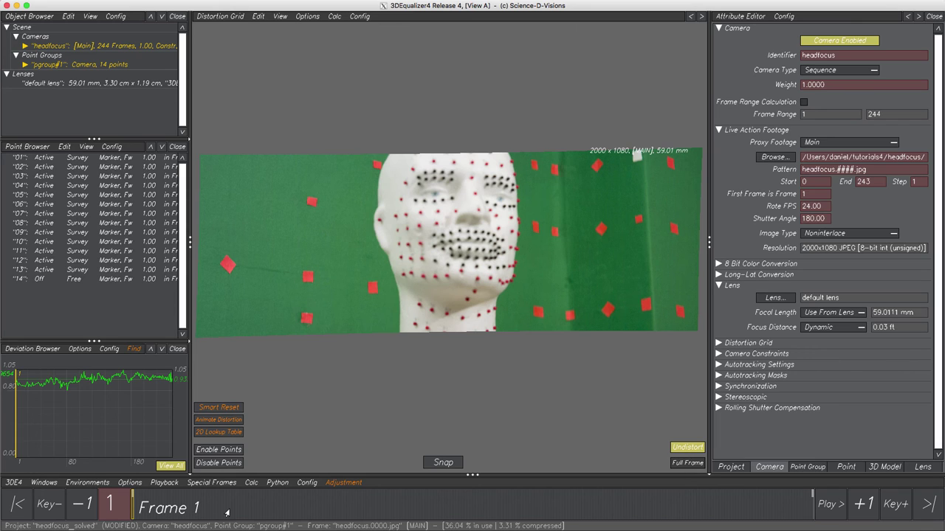
pyautogui.click(797, 192)
pyautogui.write('0')
pyautogui.press('Return')
pyautogui.click(815, 192)
pyautogui.write('1001')
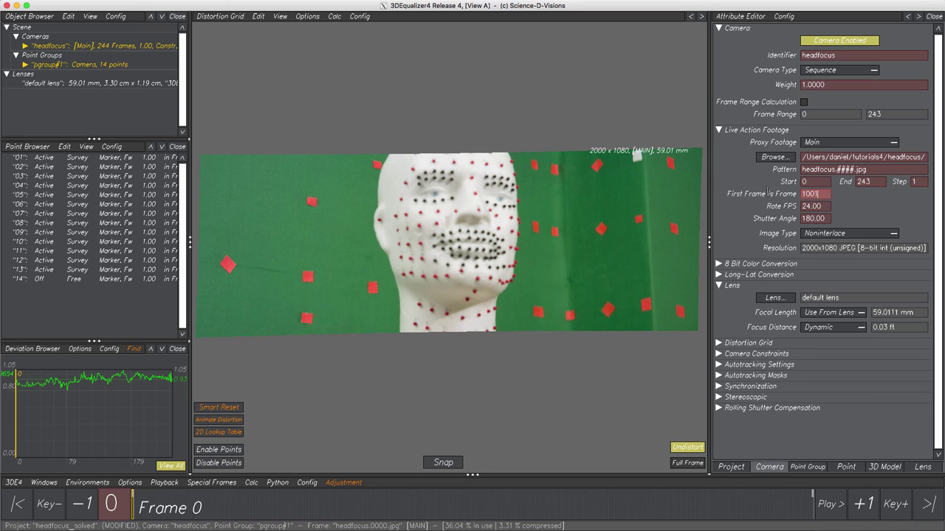
pyautogui.press('Return')
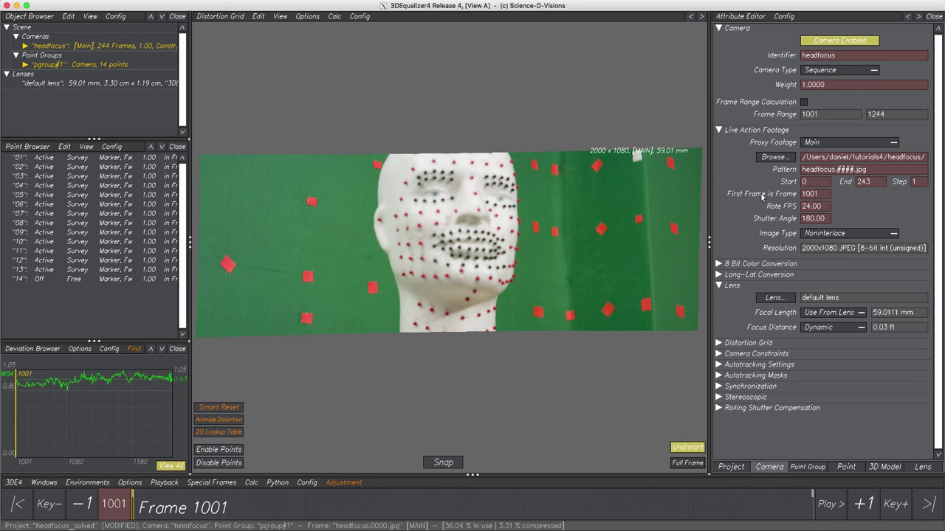
# Step: Export the distortion as a Nuke v7 Grid Warp to headfocus_gridwarp.nk with start frame 1001 and an 11 x 11 grid
pyautogui.click(13, 482)
pyautogui.click(214, 324)
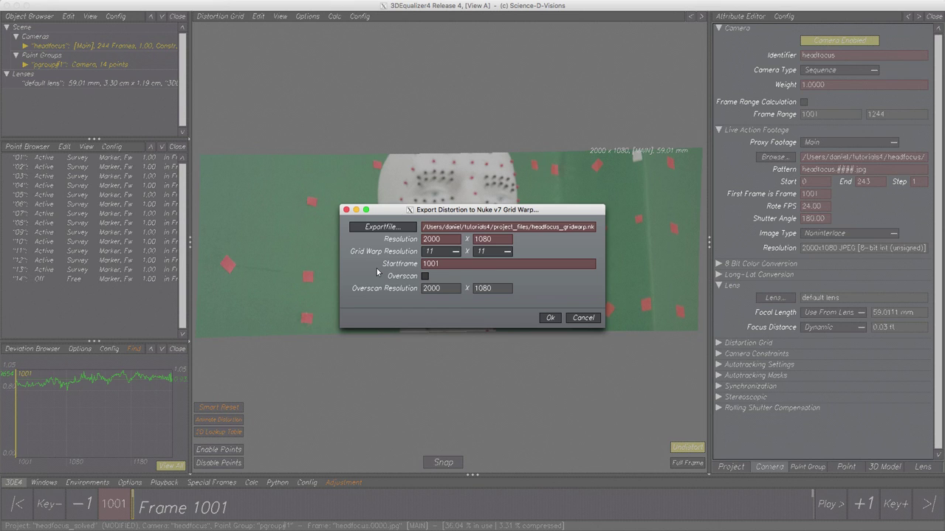
pyautogui.click(549, 319)
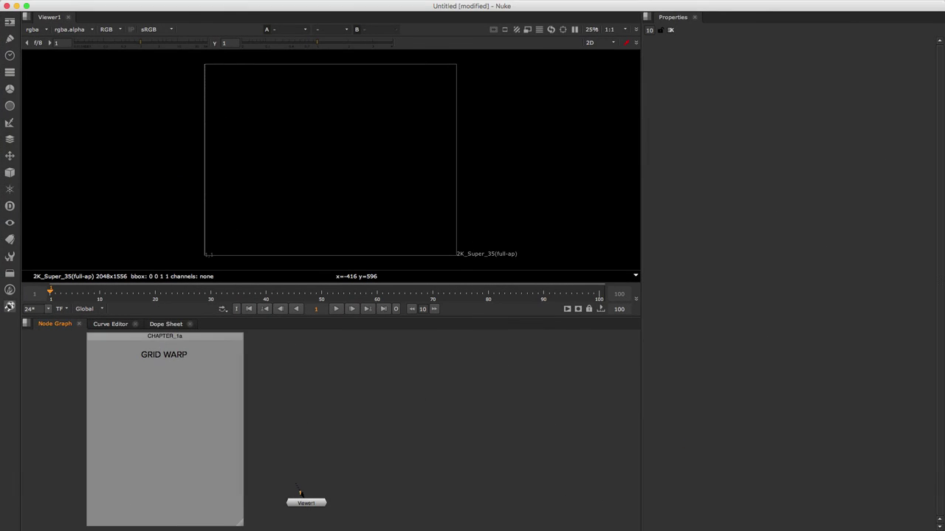
# Step: In Nuke, insert the comp nodes from headfocus_gridwarp.nk into the node graph
pyautogui.rightClick(288, 397)
pyautogui.moveTo(318, 207)
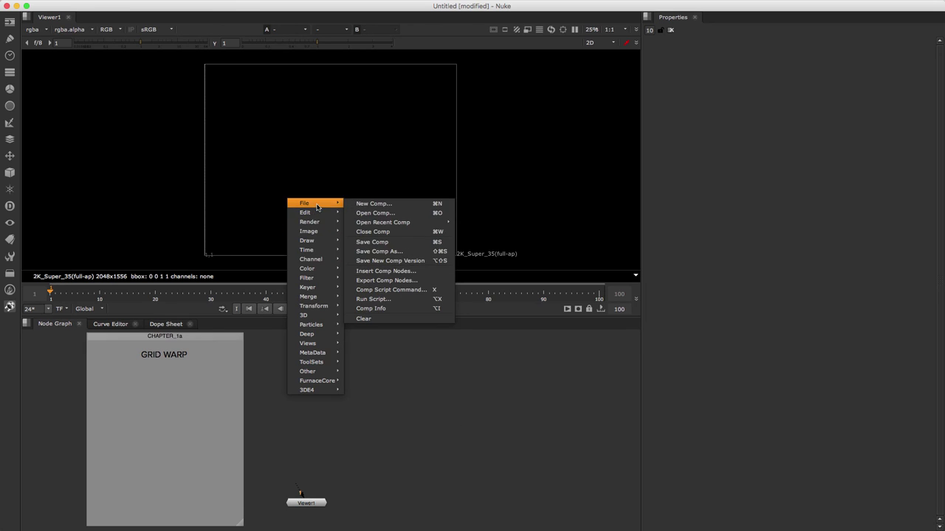
pyautogui.click(389, 272)
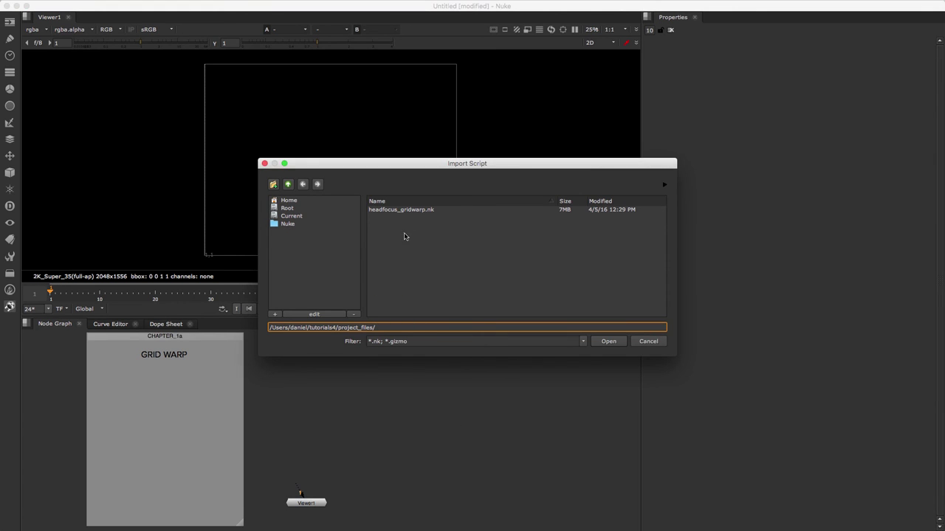
pyautogui.click(417, 212)
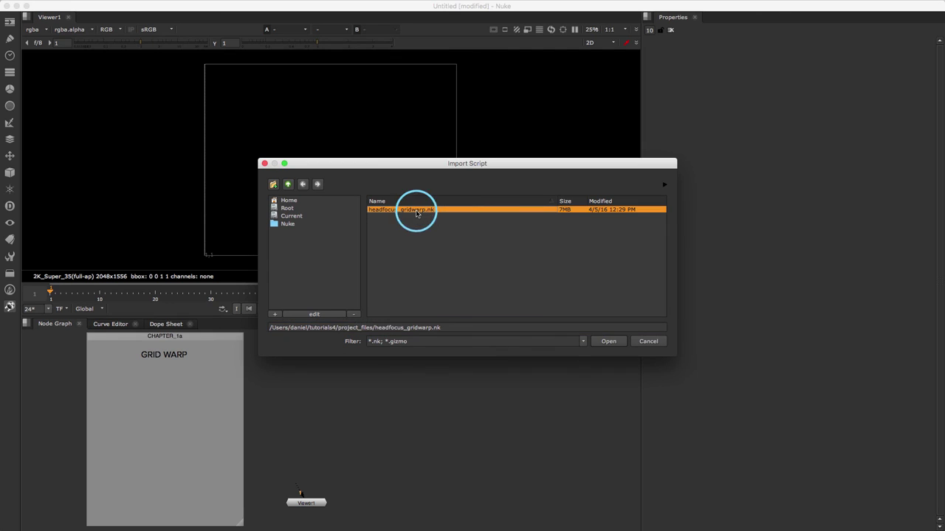
pyautogui.click(609, 342)
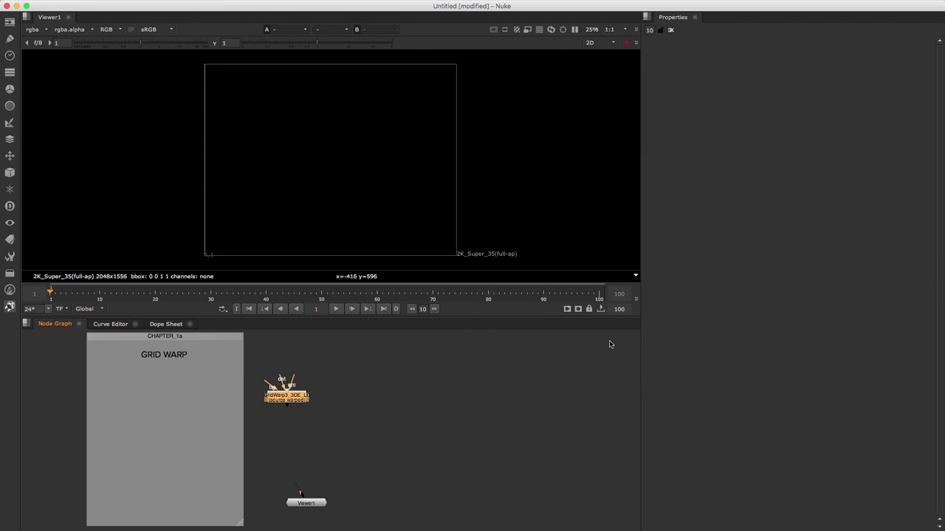
# Step: Place the GridWarp3_3DE_LD node low in the GRID WARP backdrop, connect the viewer to it, and open its properties
pyautogui.moveTo(300, 490); pyautogui.dragTo(125, 505)
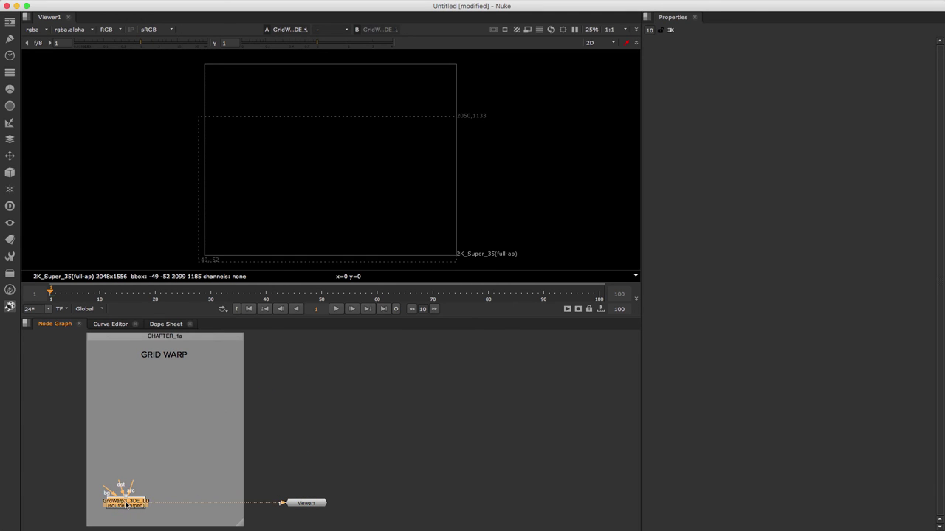
pyautogui.doubleClick(125, 505)
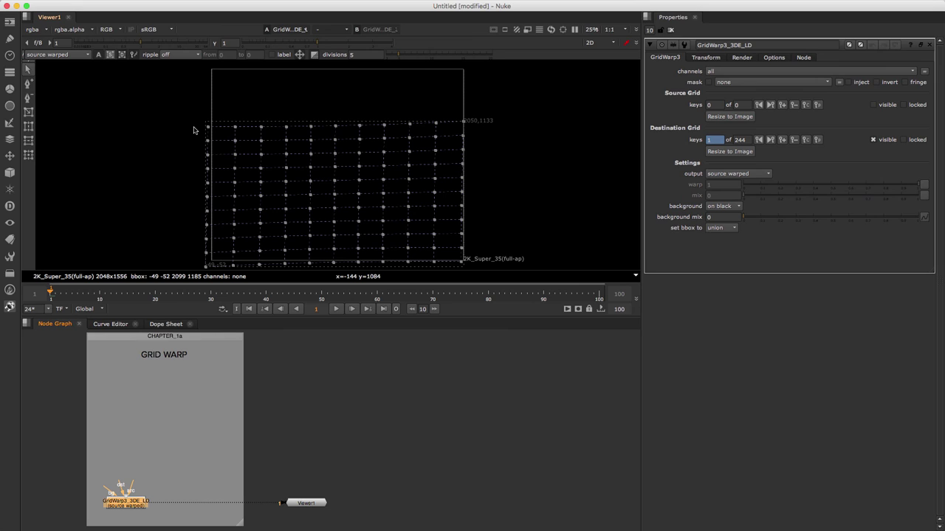
# Step: Read in the headfocus.####.jpg sequence from tutorials4/headfocus inside the backdrop and connect it to the GridWarp node's src input
pyautogui.click(178, 395)
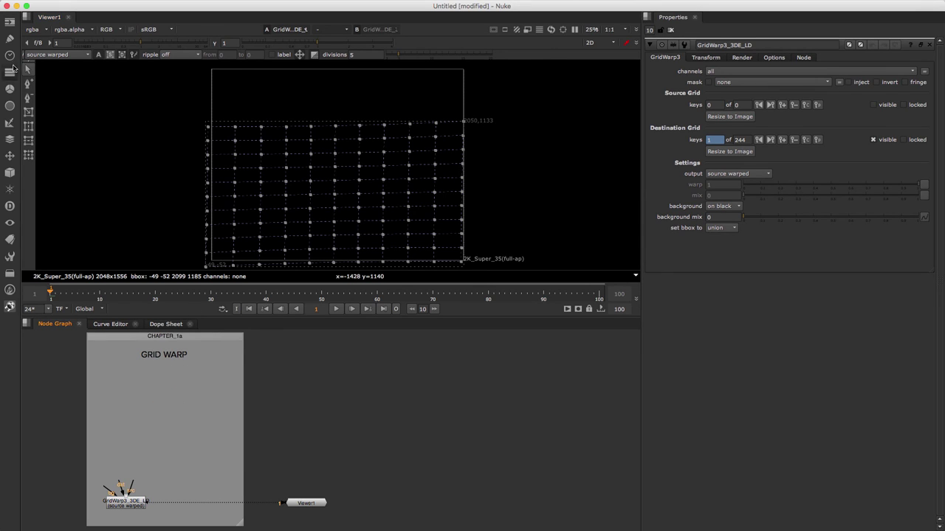
pyautogui.click(9, 22)
pyautogui.click(39, 23)
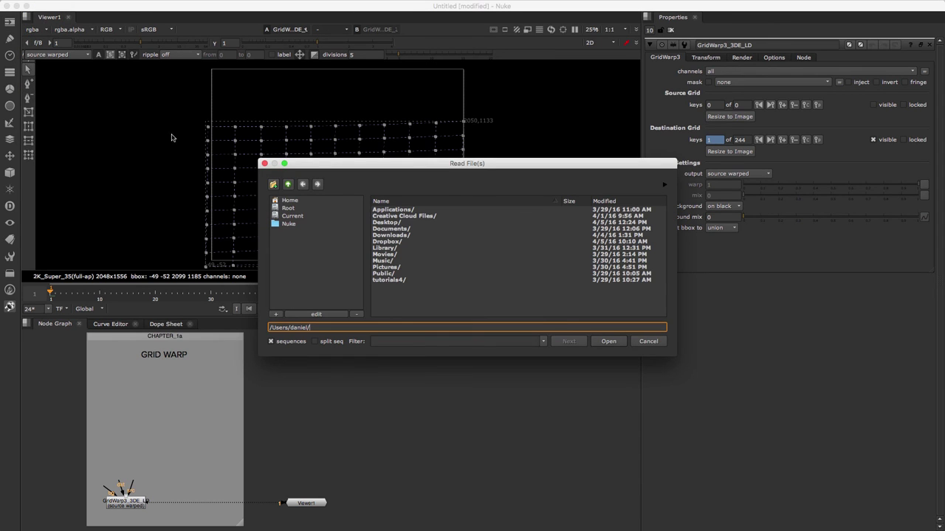
pyautogui.doubleClick(389, 280)
pyautogui.doubleClick(390, 222)
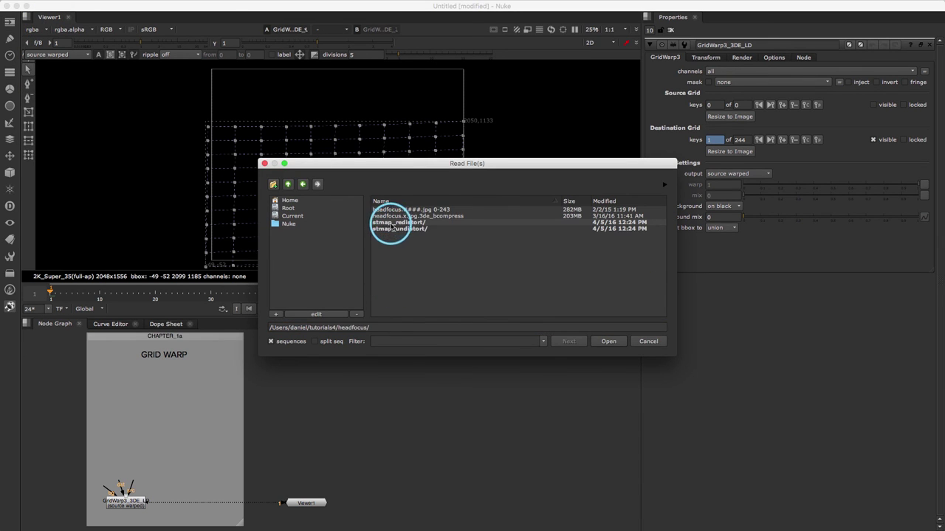
pyautogui.click(435, 210)
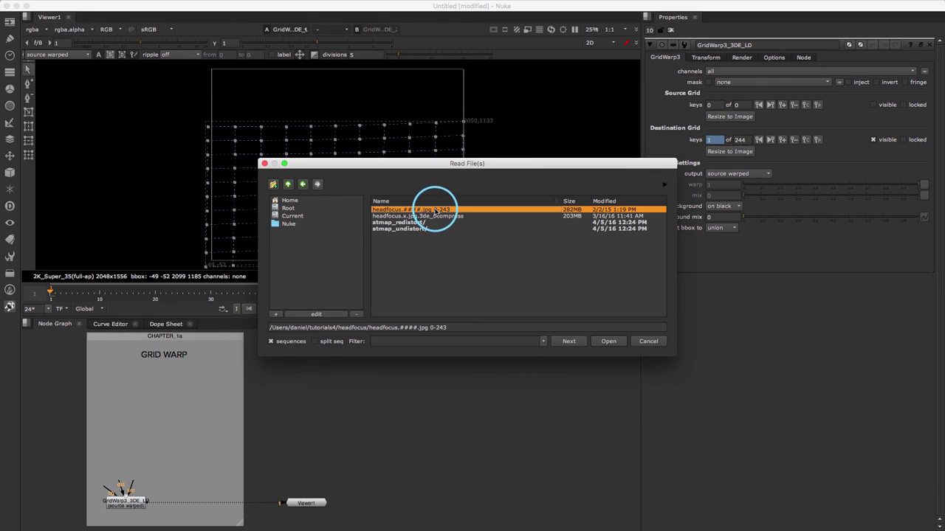
pyautogui.click(609, 343)
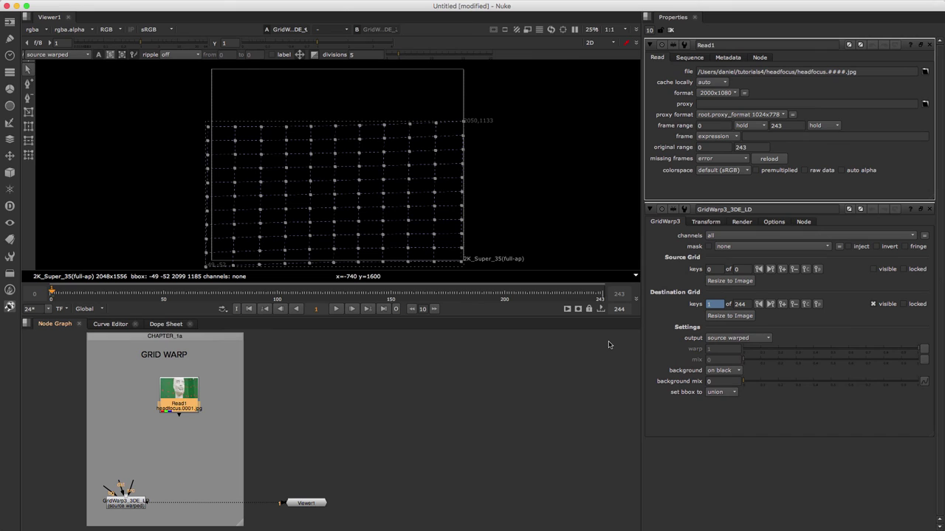
pyautogui.moveTo(133, 481); pyautogui.dragTo(134, 401)
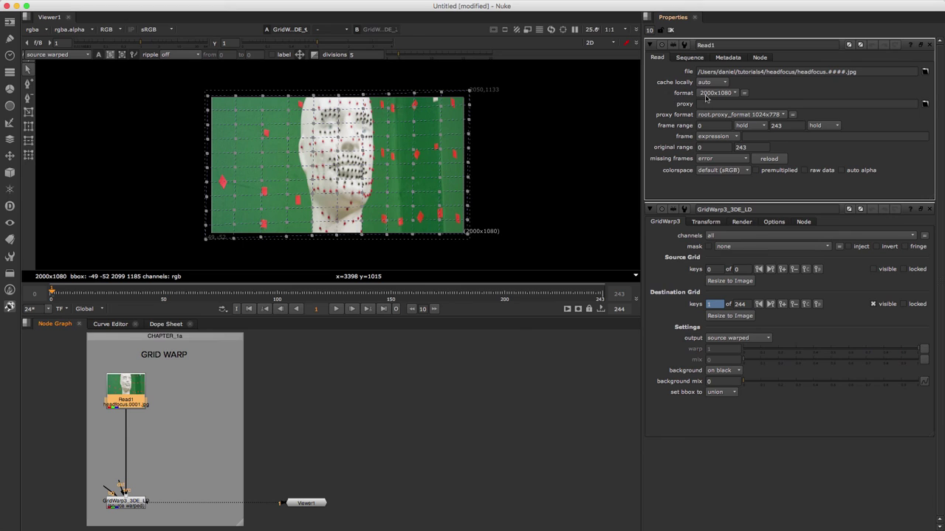
# Step: Edit Read1's format to a pixel aspect of 1.5, name it headfocus_amorph, and fit the image in the viewer
pyautogui.click(731, 93)
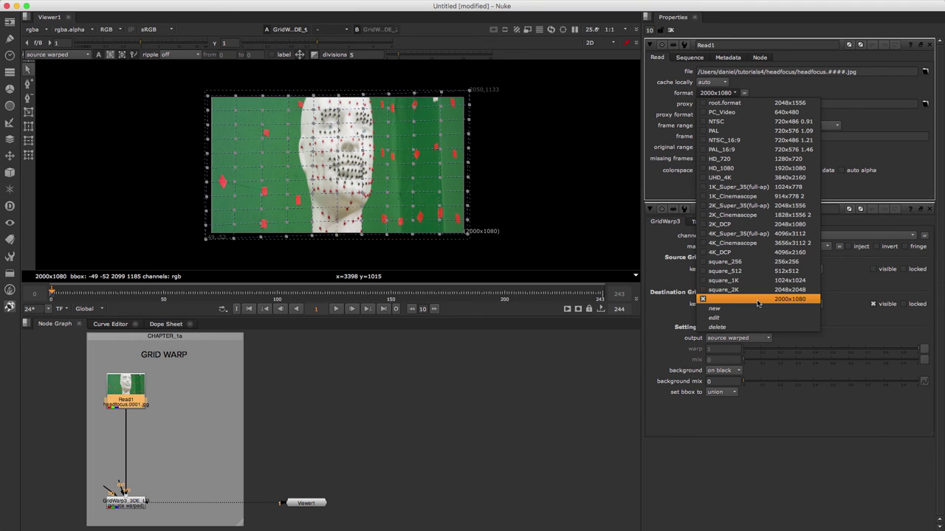
pyautogui.click(749, 321)
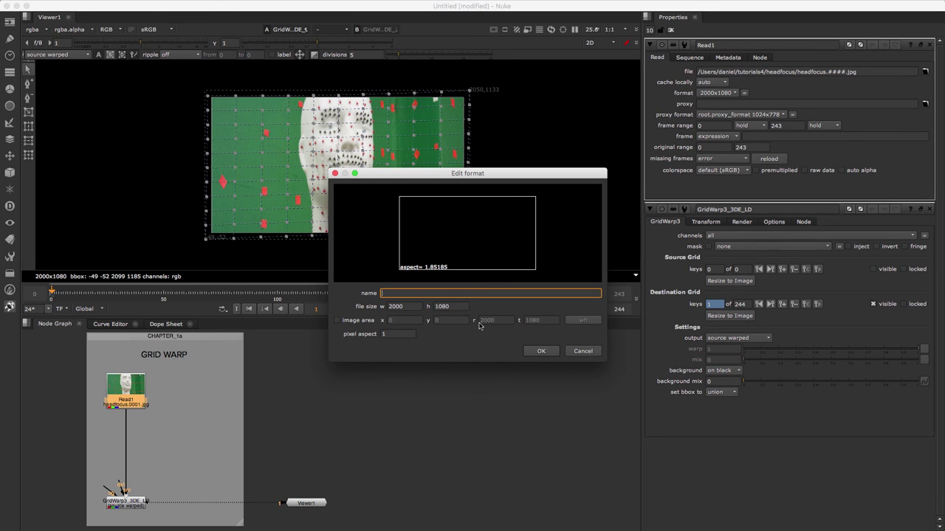
pyautogui.click(398, 334)
pyautogui.write('.5')
pyautogui.press('Tab')
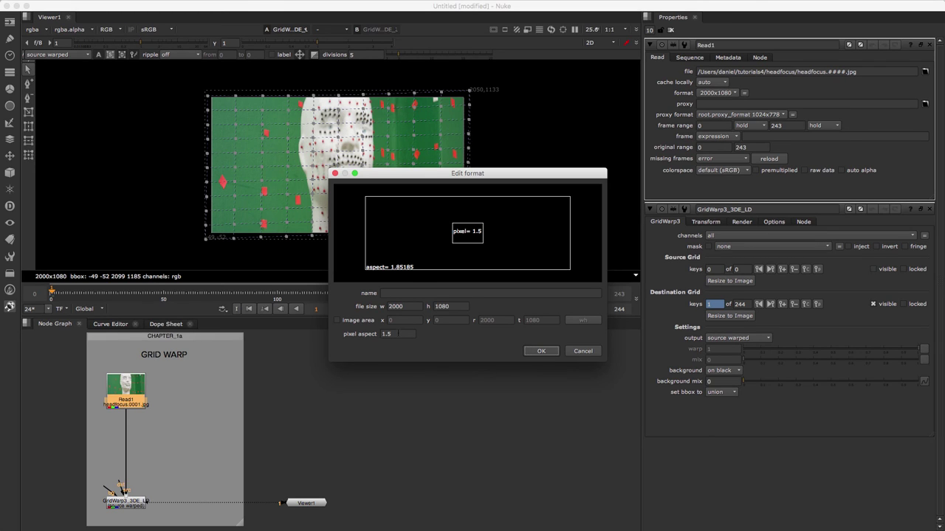
pyautogui.click(449, 293)
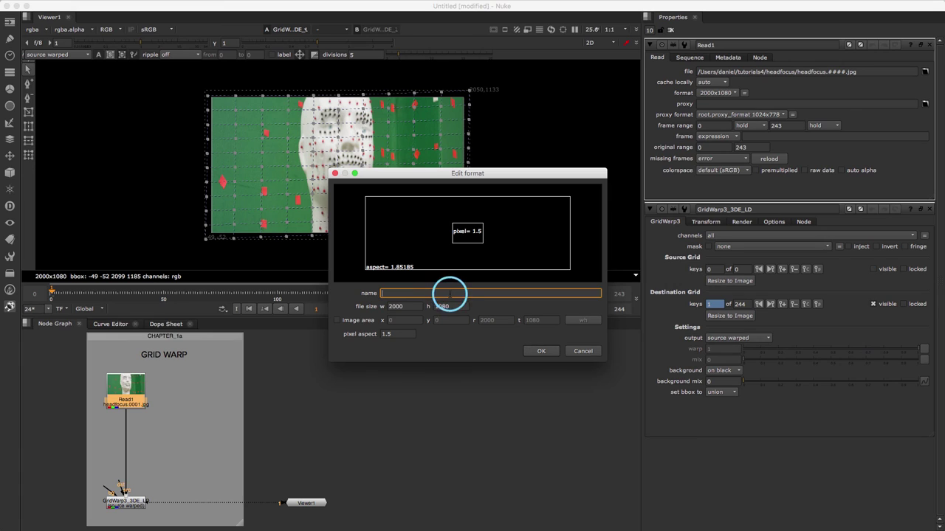
pyautogui.write('headfocus_amorph')
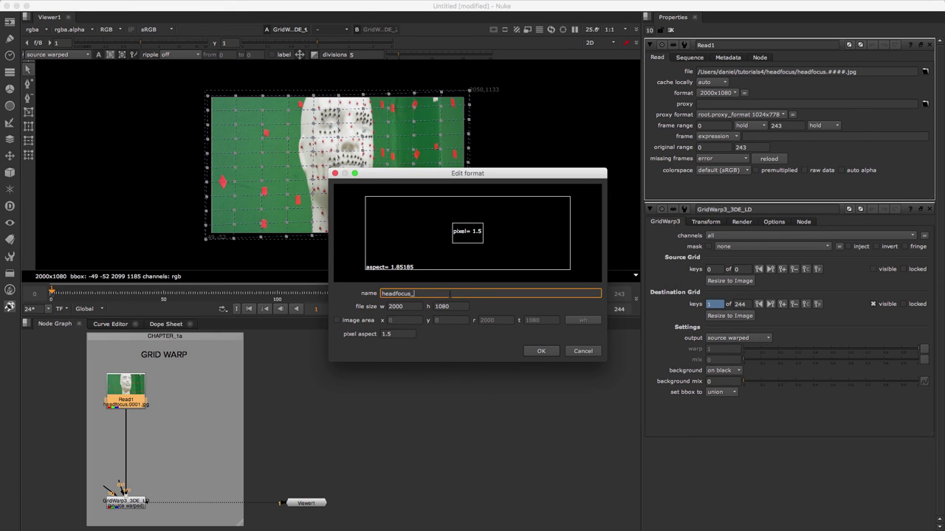
pyautogui.click(547, 352)
pyautogui.click(547, 355)
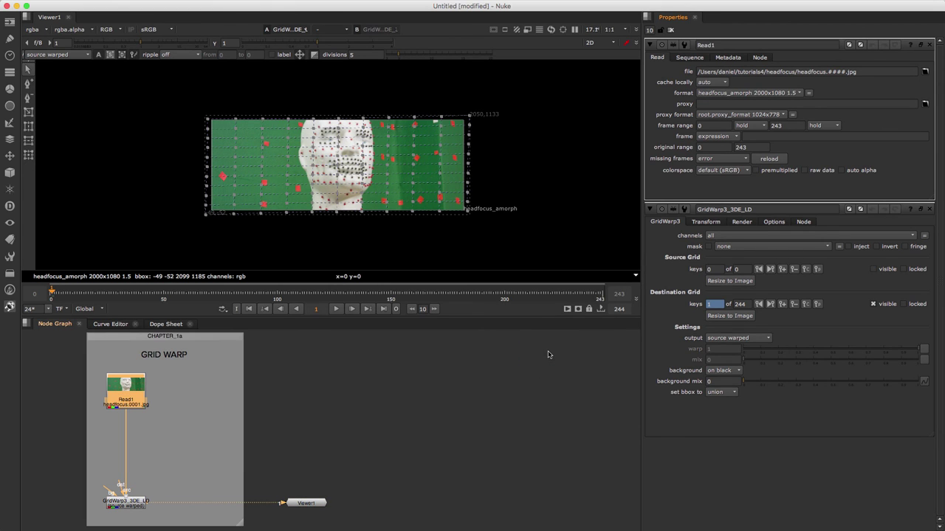
pyautogui.press('f')
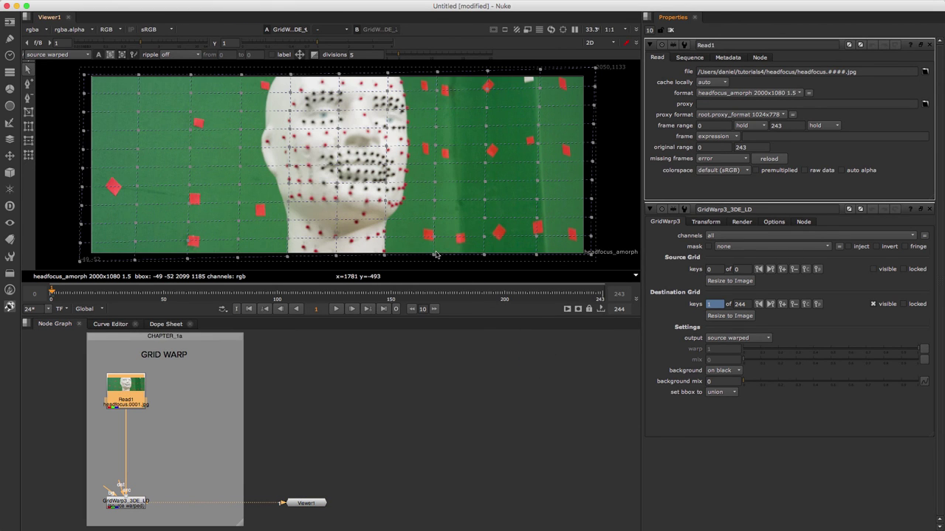
# Step: Compare the warp grid at early and late frames, and examine the footage and GridWarp key ranges in the Dope Sheet
pyautogui.click(581, 295)
pyautogui.click(73, 294)
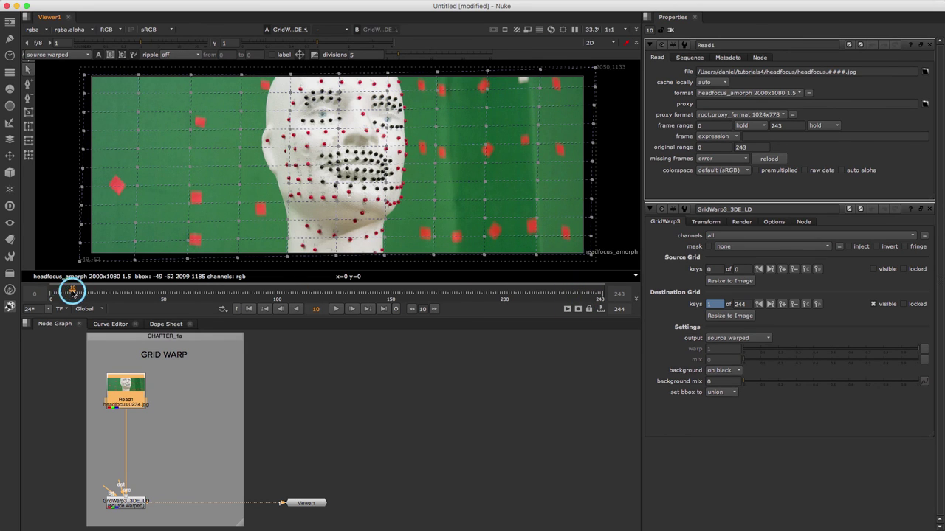
pyautogui.click(541, 294)
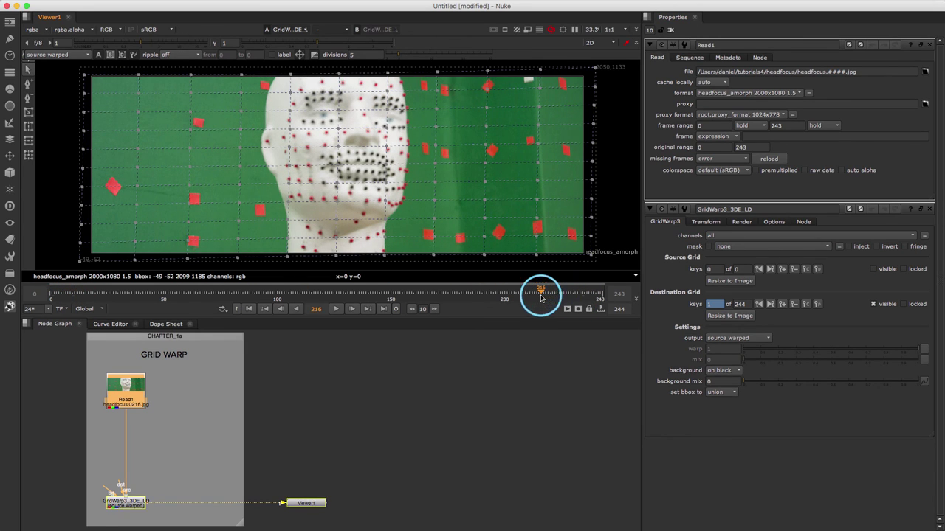
pyautogui.click(65, 293)
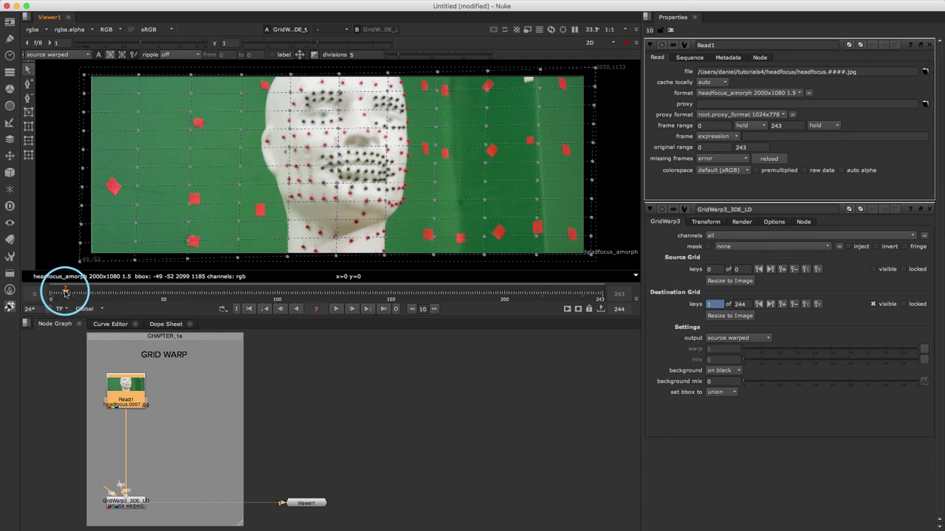
pyautogui.click(168, 326)
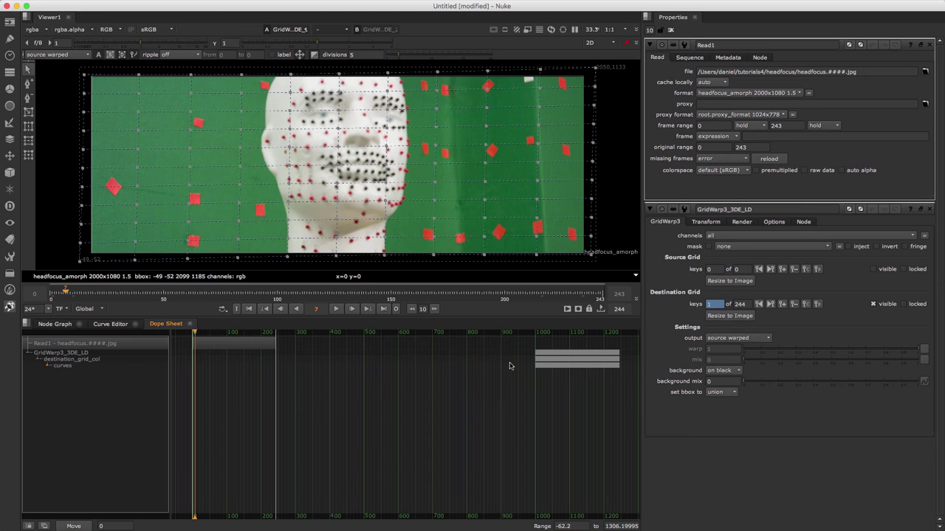
# Step: Set Read1's frame mode to start at 1001
pyautogui.click(715, 138)
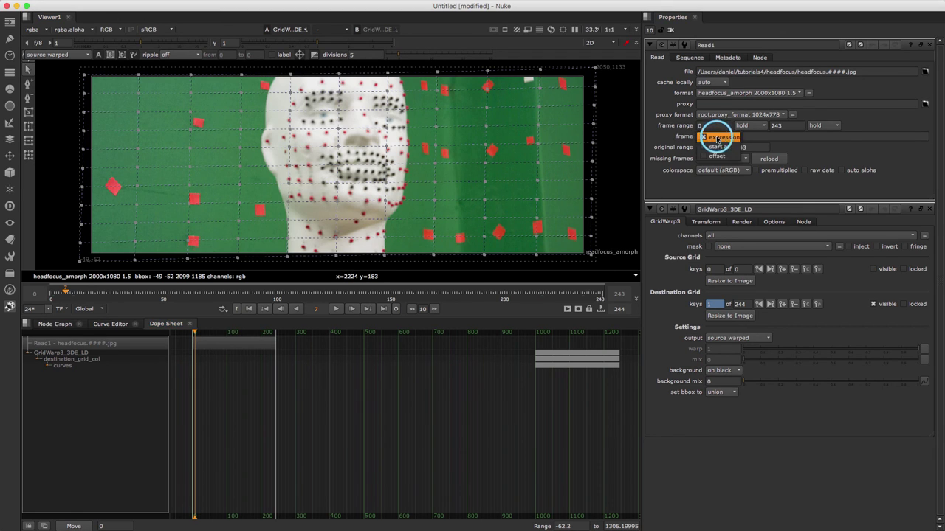
pyautogui.click(715, 147)
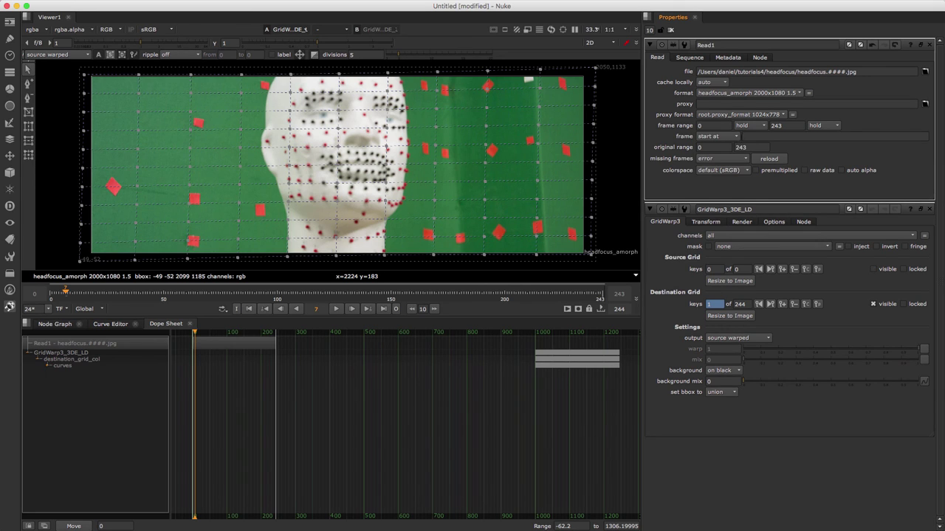
pyautogui.click(755, 137)
pyautogui.write('1001')
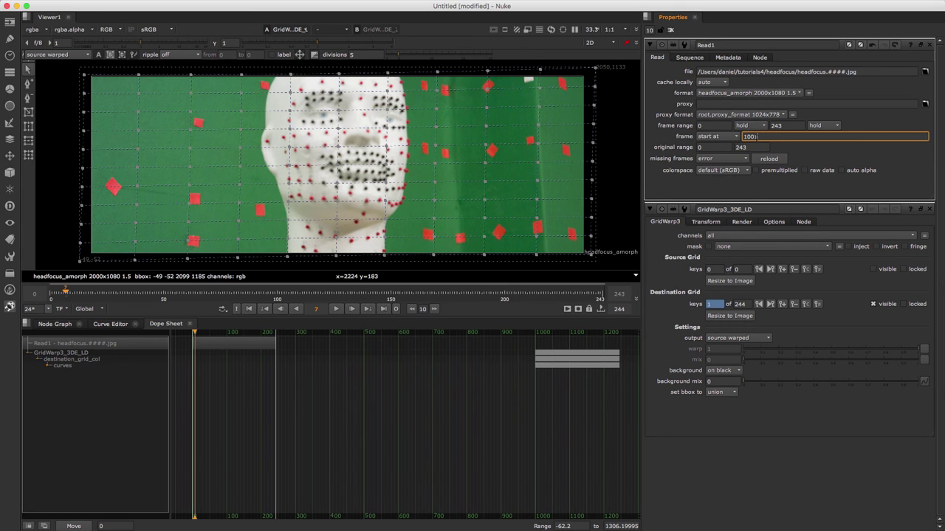
pyautogui.press('Return')
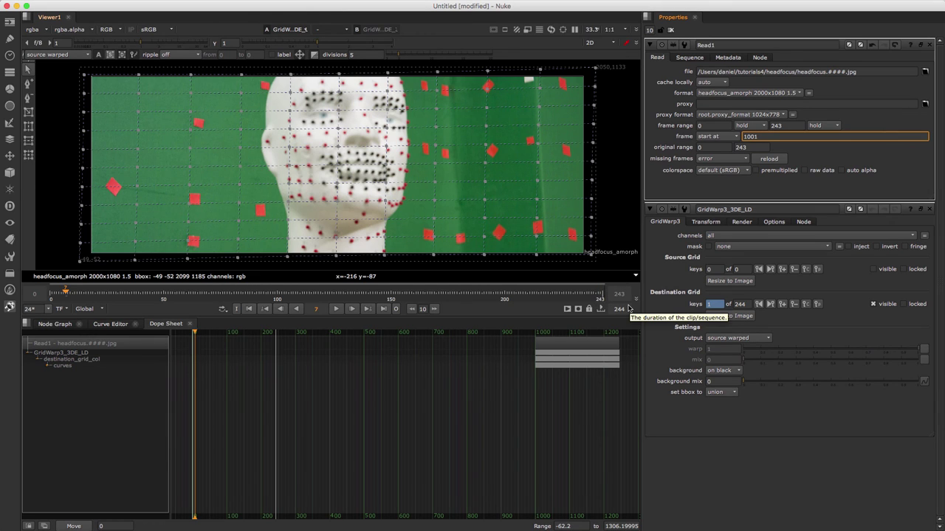
# Step: Set the viewer's timeline range to Input and return to the node graph
pyautogui.click(87, 308)
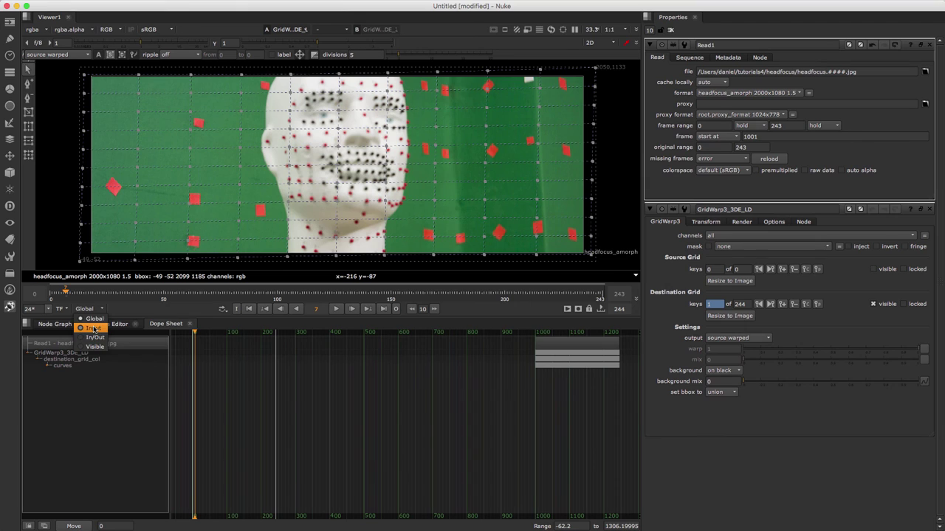
pyautogui.click(94, 329)
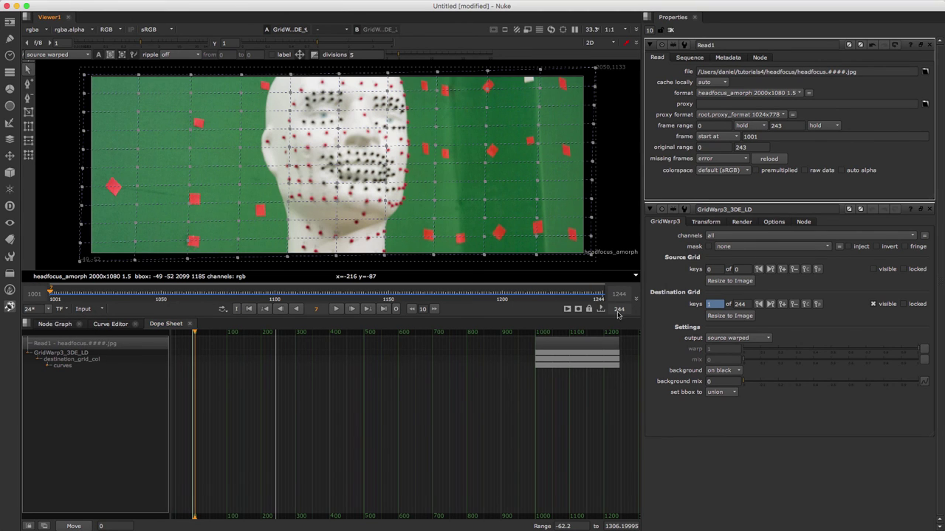
pyautogui.click(59, 326)
# Step: Scrub between the start and end of the shot to check how the warp grid animates over the footage
pyautogui.click(594, 296)
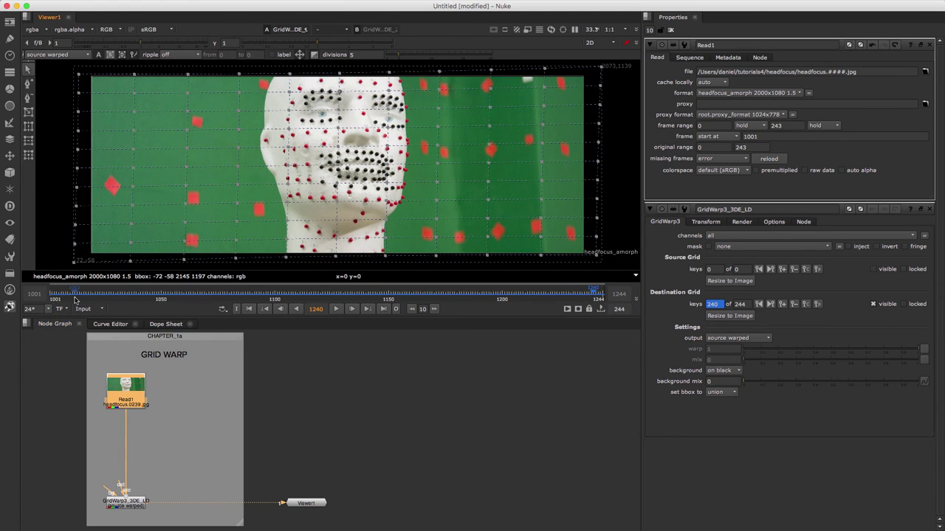
pyautogui.click(75, 298)
pyautogui.click(582, 293)
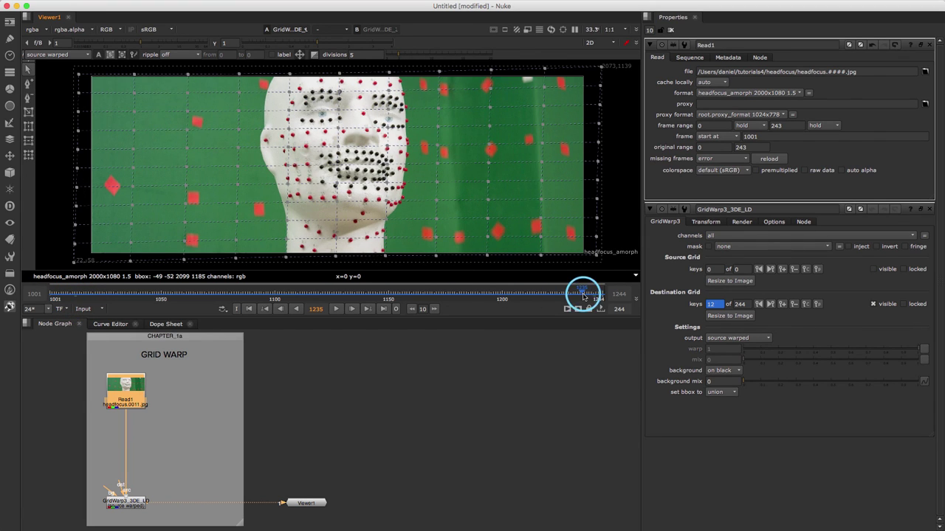
pyautogui.click(59, 294)
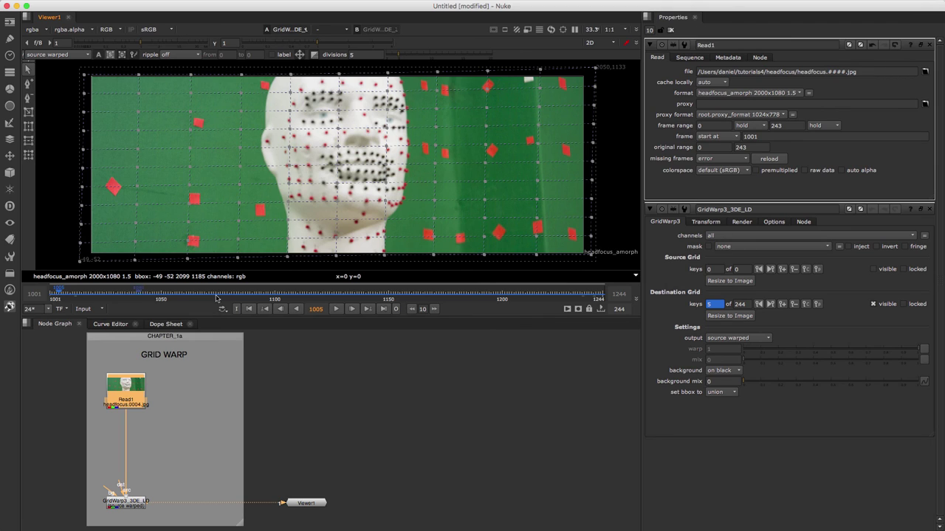
pyautogui.click(583, 296)
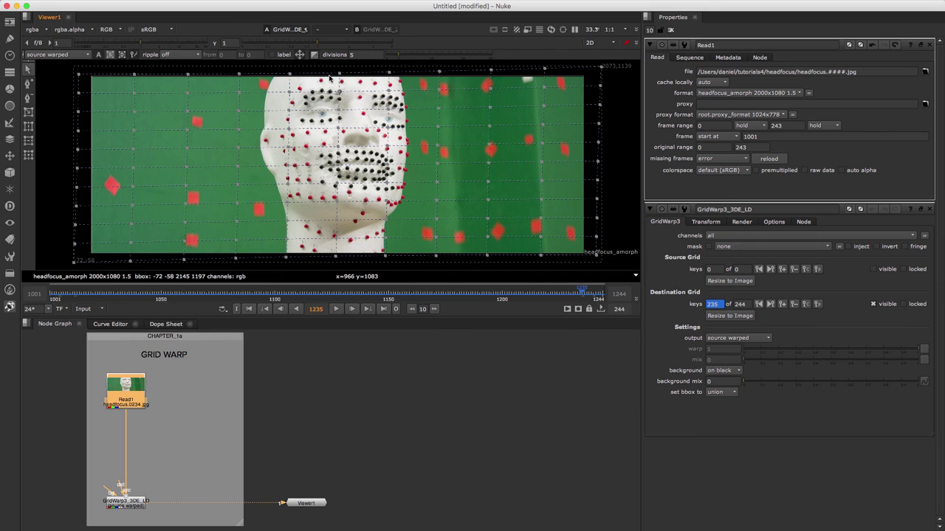
pyautogui.moveTo(72, 298); pyautogui.dragTo(583, 293)
pyautogui.click(67, 293)
pyautogui.click(188, 403)
pyautogui.press('Tab')
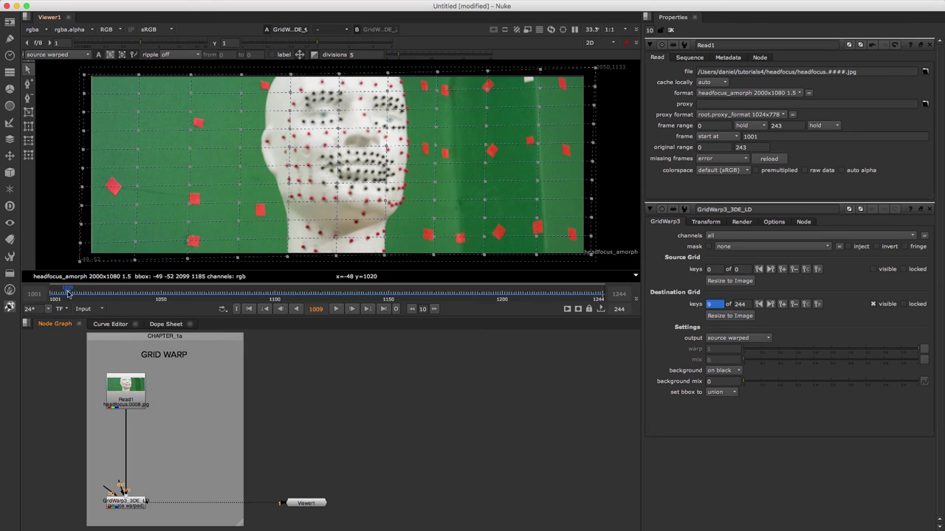
pyautogui.write('Write')
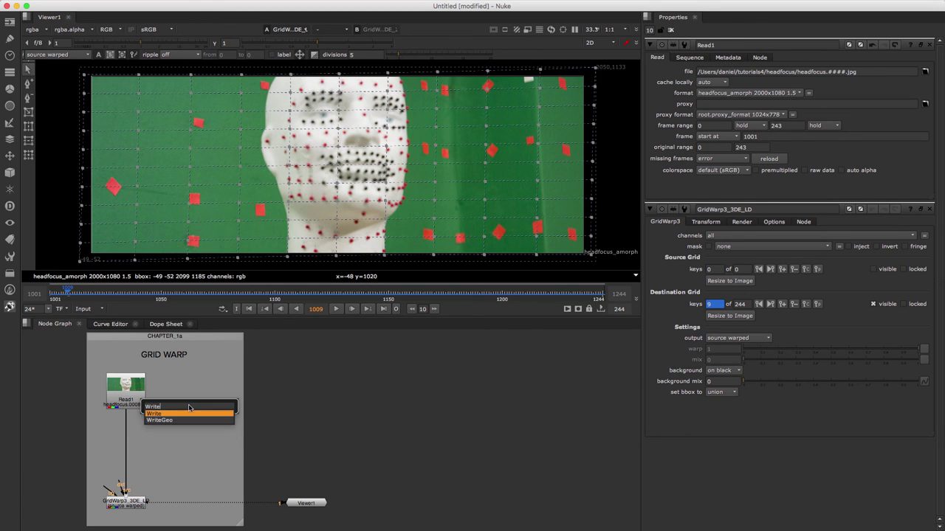
pyautogui.press('Return')
pyautogui.moveTo(189, 405); pyautogui.dragTo(202, 422)
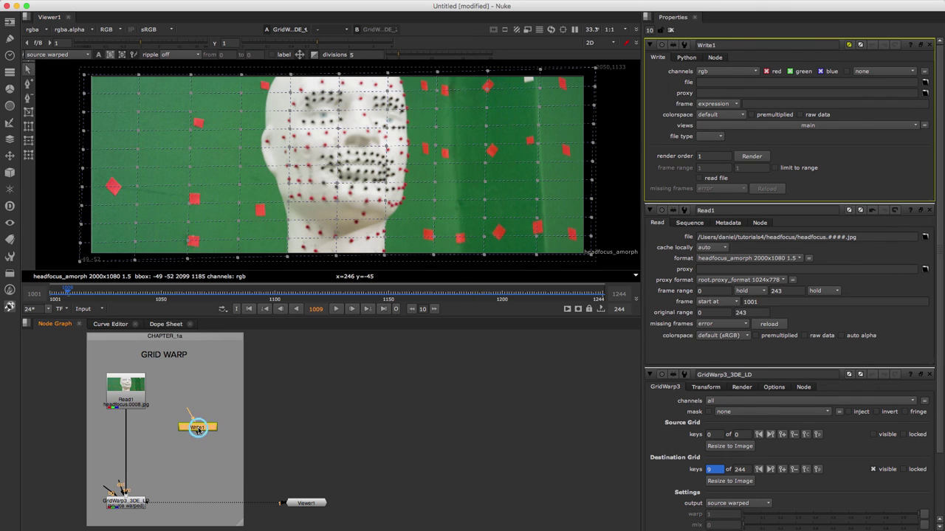
pyautogui.press('Delete')
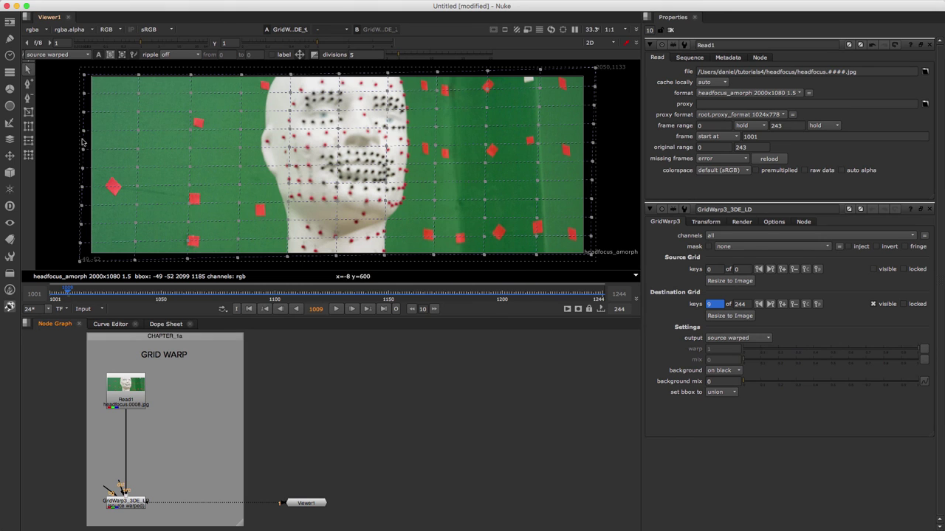
# Step: Switch to 3DEqualizer4 and enable Overscan in the Nuke v7 Grid Warp export settings, closing them without exporting
pyautogui.click(16, 6)
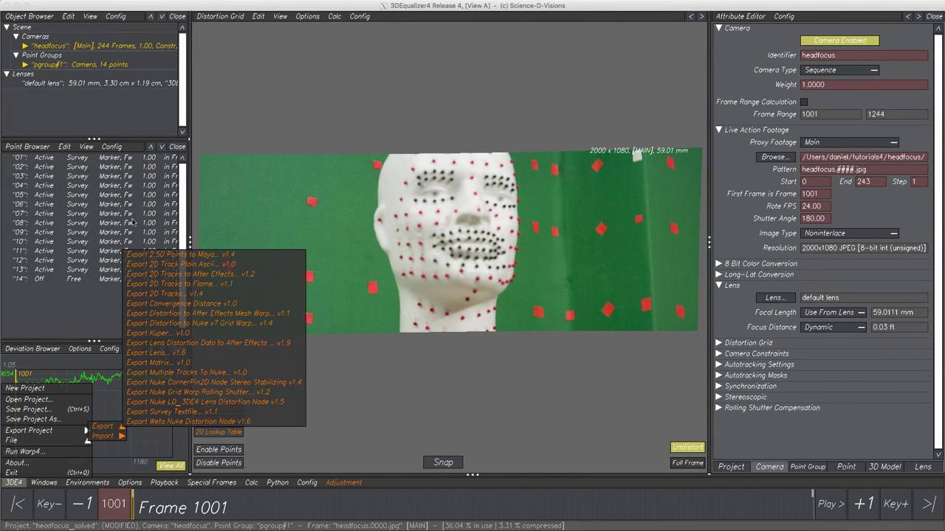
pyautogui.click(205, 325)
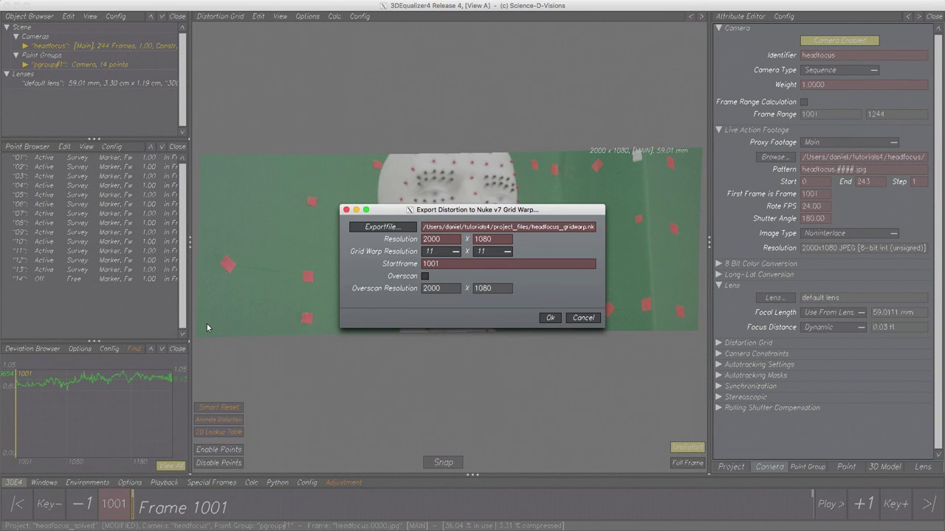
pyautogui.click(425, 276)
pyautogui.click(582, 319)
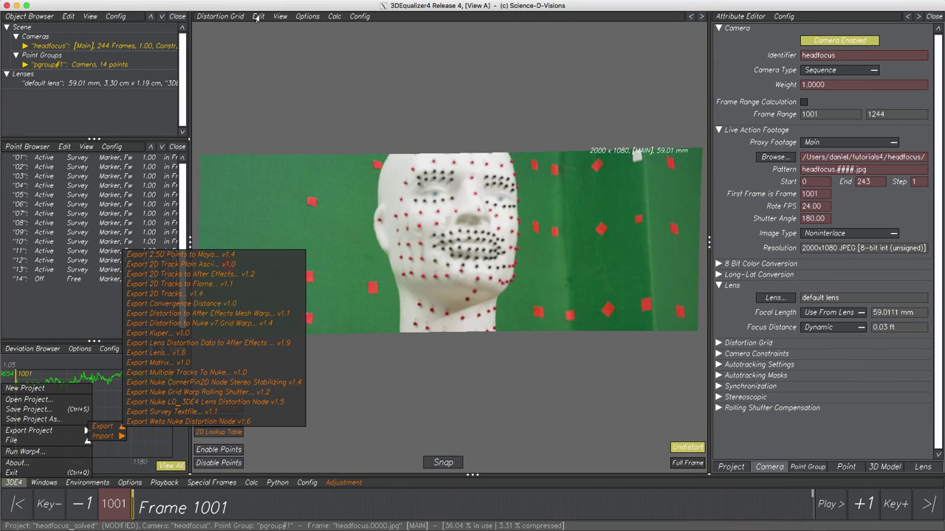
# Step: Compute the dynamic lens distortion bounding box for the headfocus camera, read its symmetrized size, and close the Python console
pyautogui.click(335, 16)
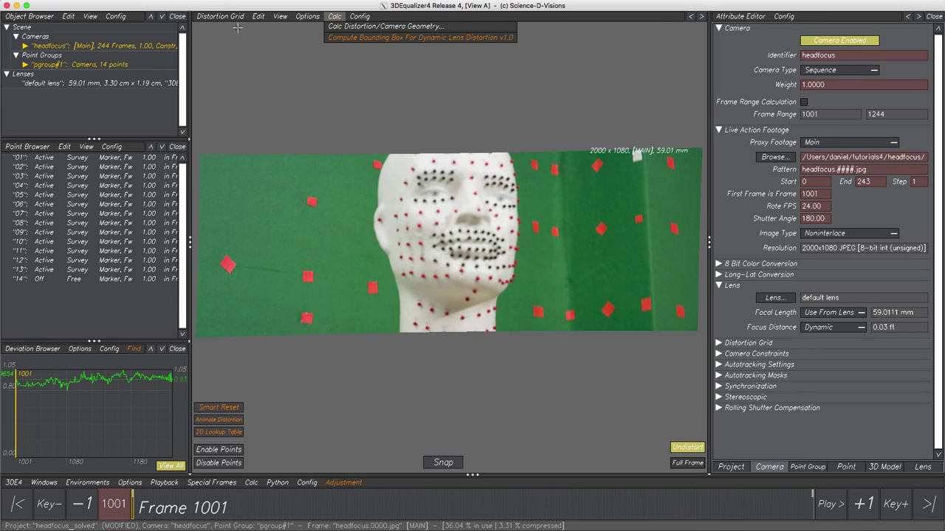
pyautogui.click(52, 49)
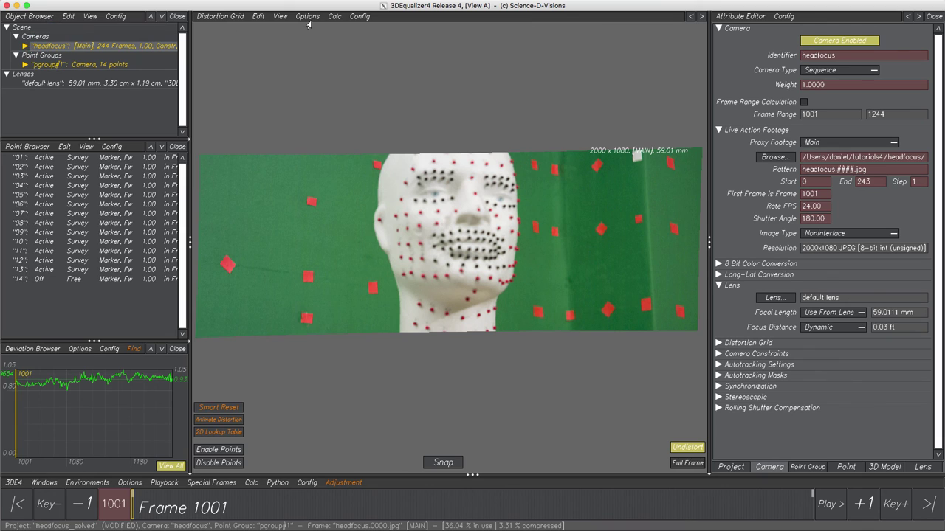
pyautogui.click(335, 17)
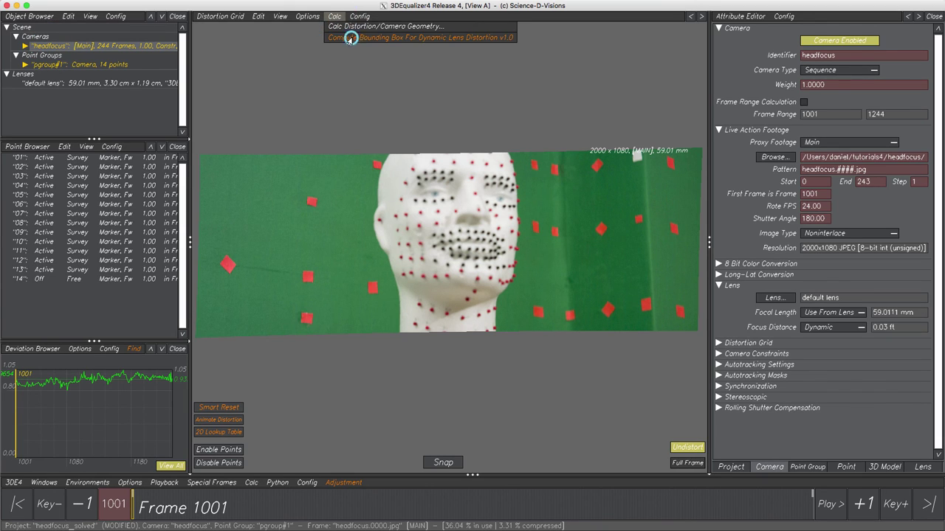
pyautogui.click(347, 37)
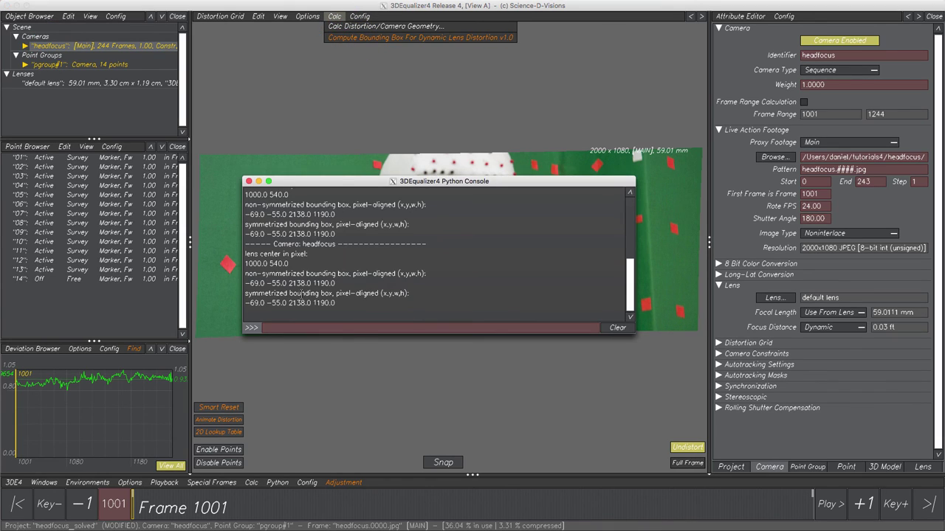
pyautogui.moveTo(289, 303); pyautogui.dragTo(347, 301)
pyautogui.click(248, 181)
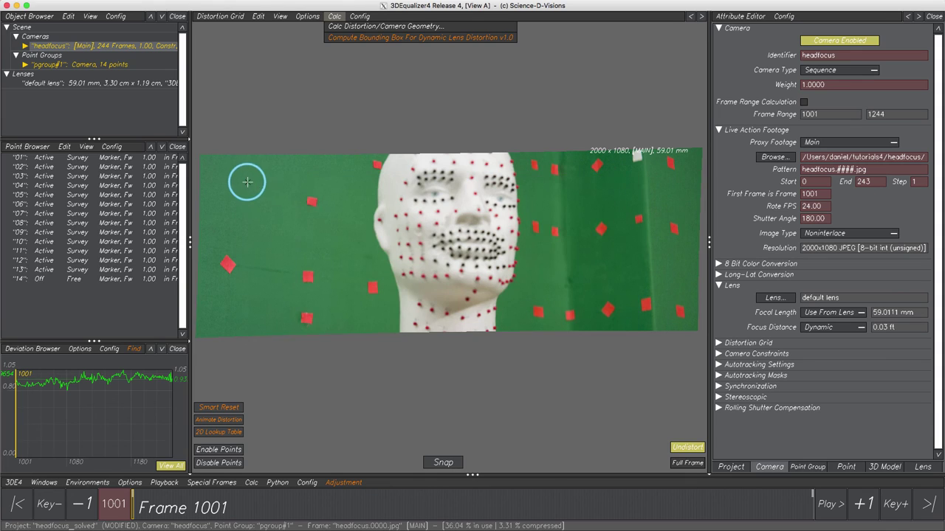
# Step: Open the Nuke v7 Grid Warp distortion export and set its overscan resolution to 2200 x 1200
pyautogui.click(16, 482)
pyautogui.moveTo(30, 495)
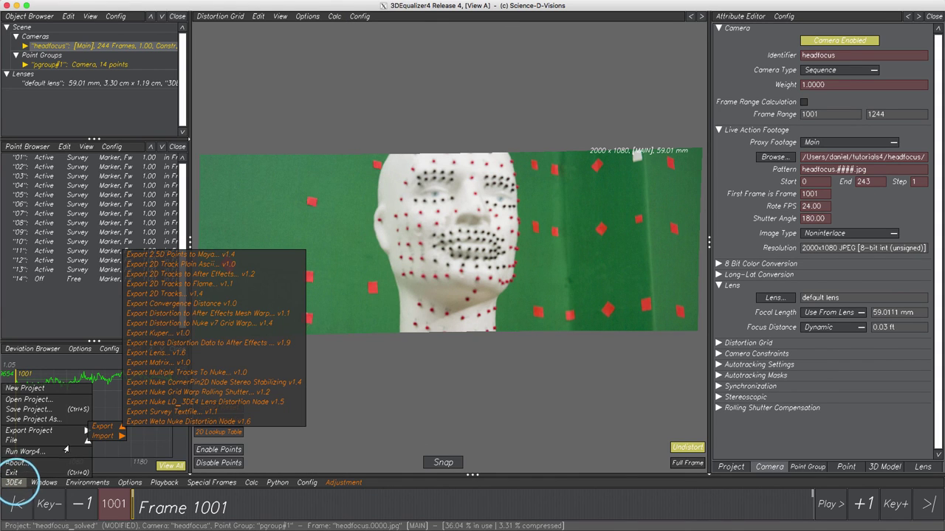
pyautogui.click(235, 324)
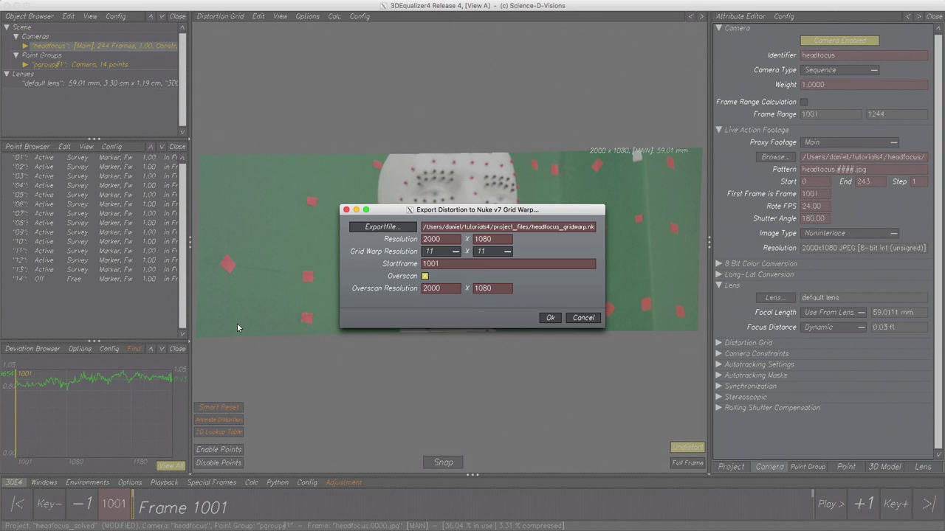
pyautogui.click(441, 288)
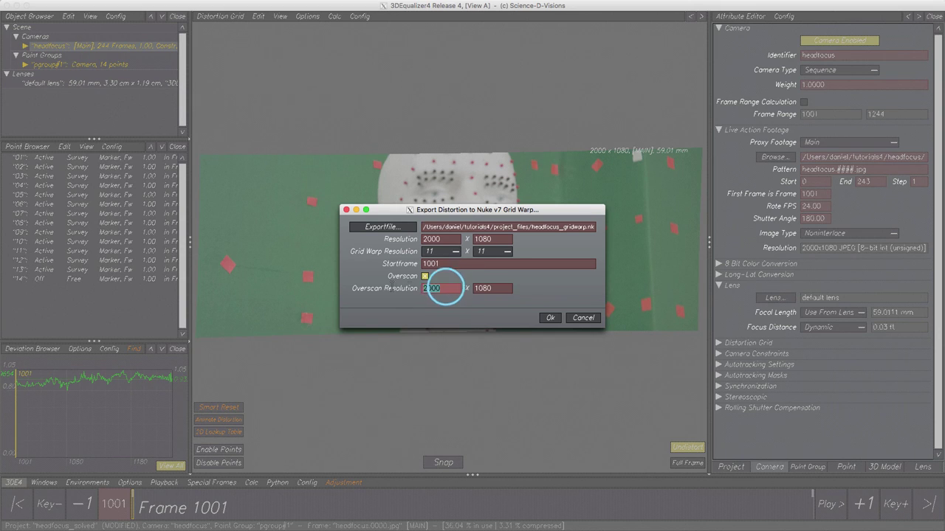
pyautogui.write('2200')
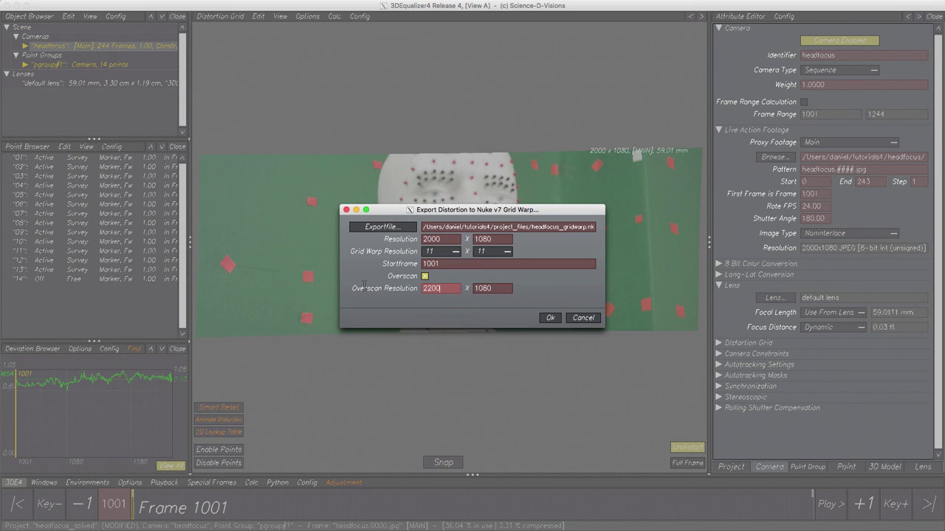
pyautogui.press('Tab')
pyautogui.write('1200')
pyautogui.press('Return')
# Step: Name the export file headfocus_gridwarp_overscan.nk in the project_files folder and run the grid warp export
pyautogui.click(381, 226)
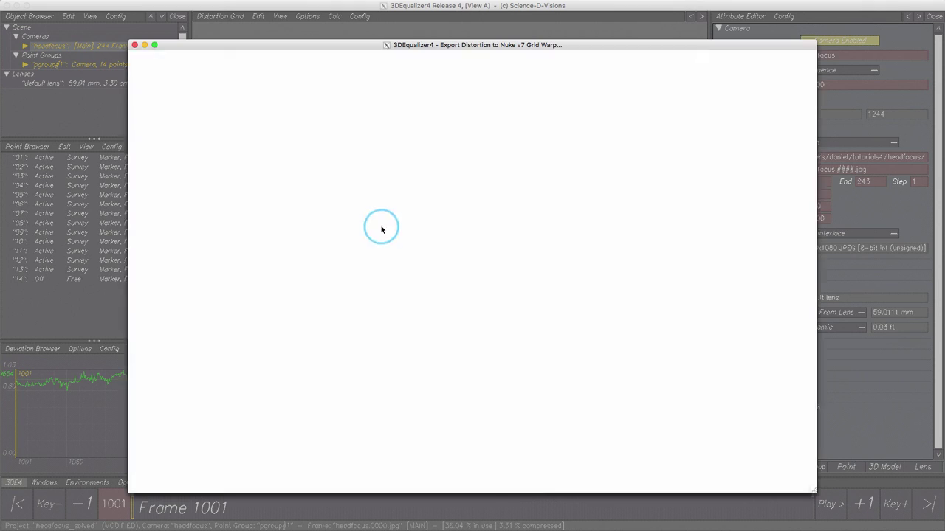
pyautogui.click(445, 103)
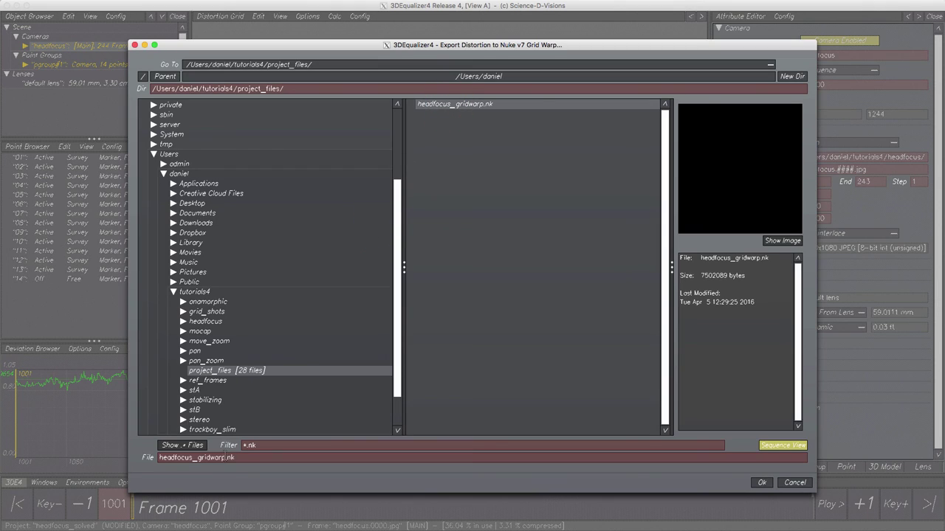
pyautogui.click(223, 457)
pyautogui.write('_oversco')
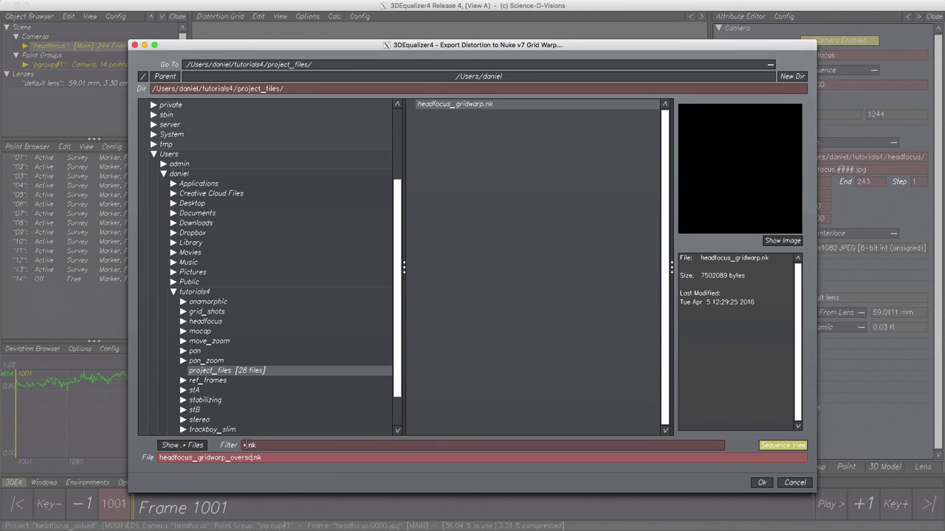
pyautogui.write('an')
pyautogui.press('Tab')
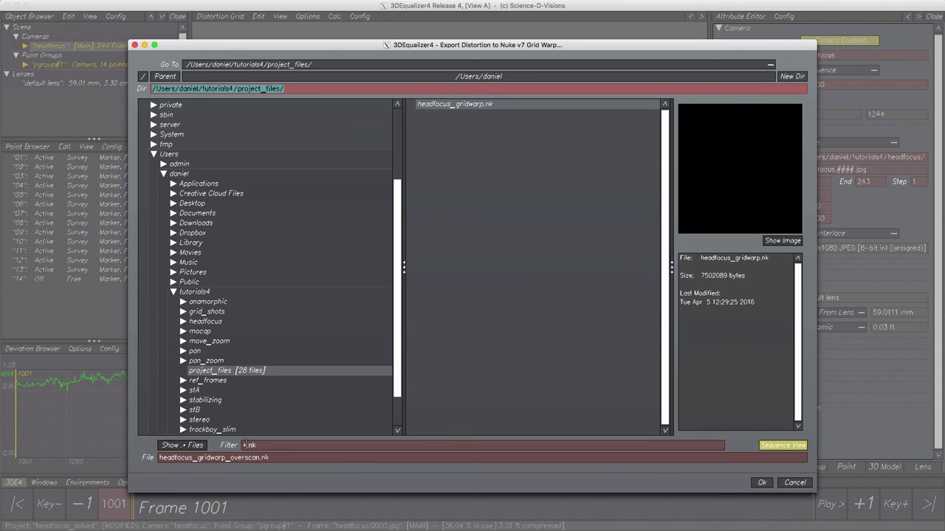
pyautogui.click(762, 483)
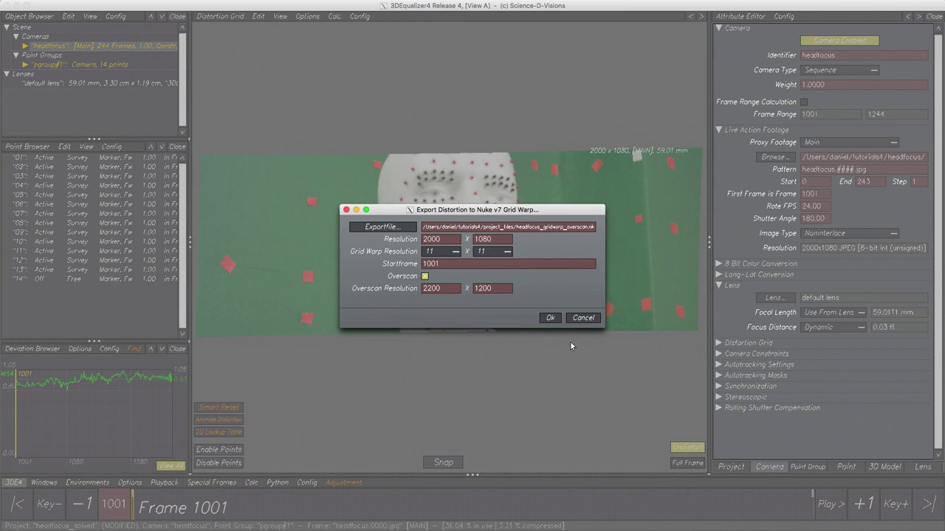
pyautogui.click(548, 317)
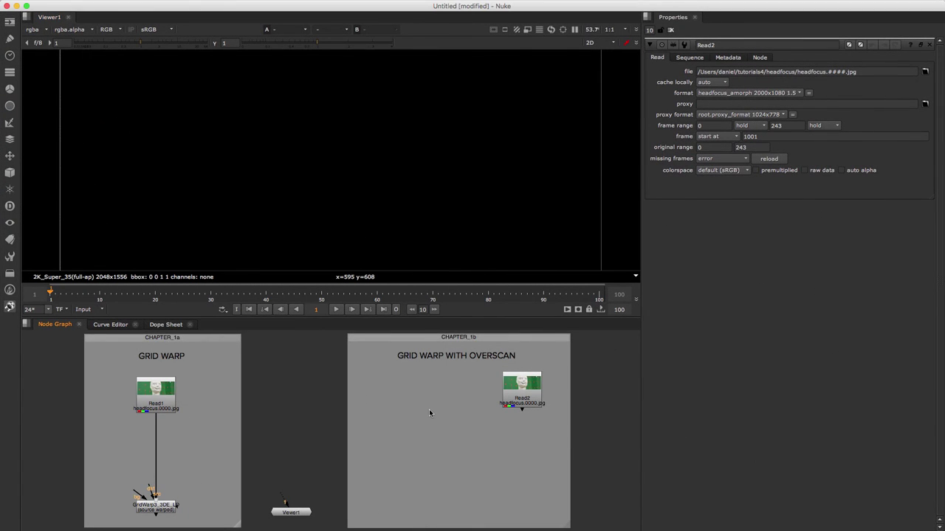
# Step: Switch to Nuke and insert the exported overscan grid warp comp nodes into the "GRID WARP WITH OVERSCAN" backdrop
pyautogui.rightClick(429, 408)
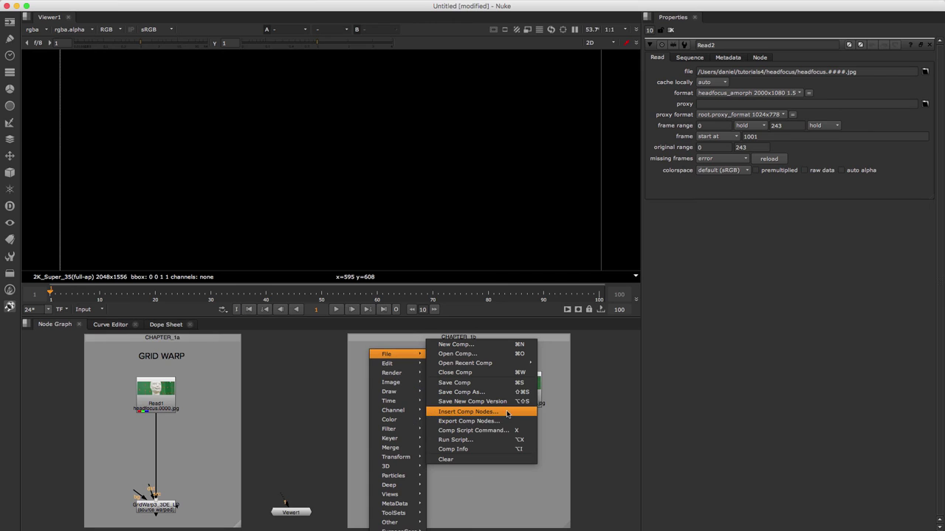
pyautogui.click(507, 414)
pyautogui.click(426, 221)
pyautogui.click(608, 342)
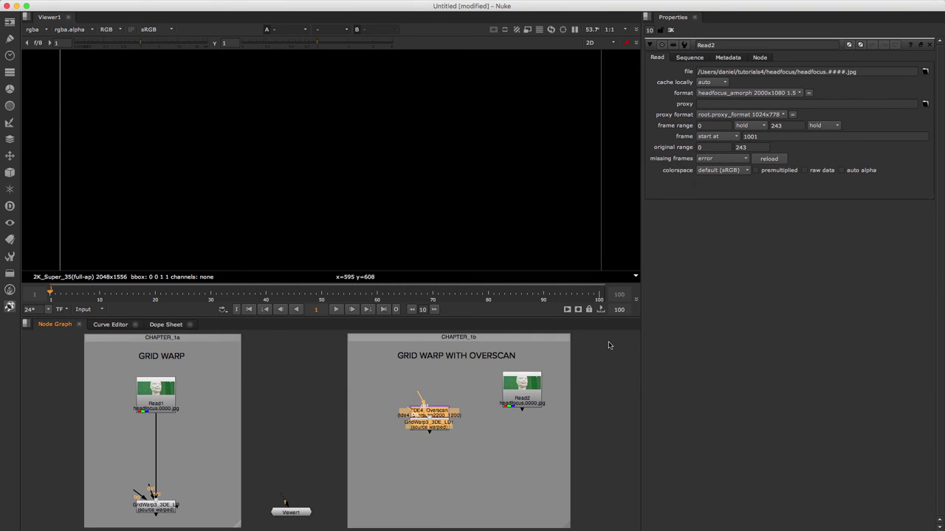
# Step: Connect Read2 through TDE4_Overscan and the grid warp to the Viewer, lining up the imported nodes beneath Read2
pyautogui.moveTo(445, 448)
pyautogui.mouseDown()
pyautogui.moveTo(438, 421)
pyautogui.moveTo(432, 452)
pyautogui.mouseUp()
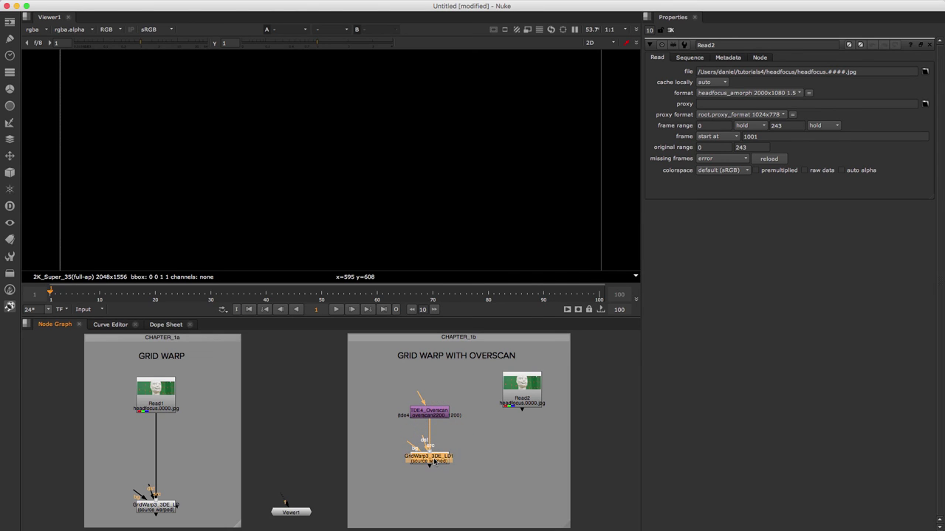
pyautogui.click(471, 453)
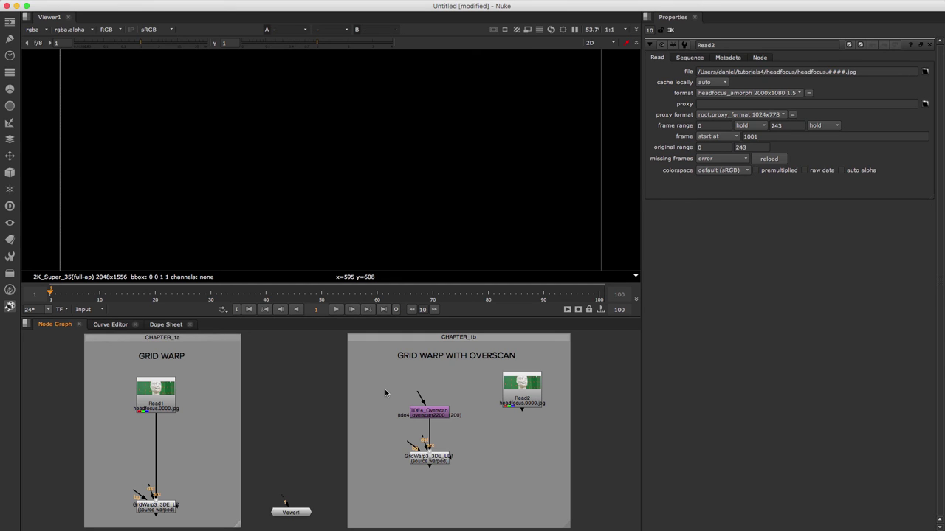
pyautogui.moveTo(284, 501); pyautogui.dragTo(427, 457)
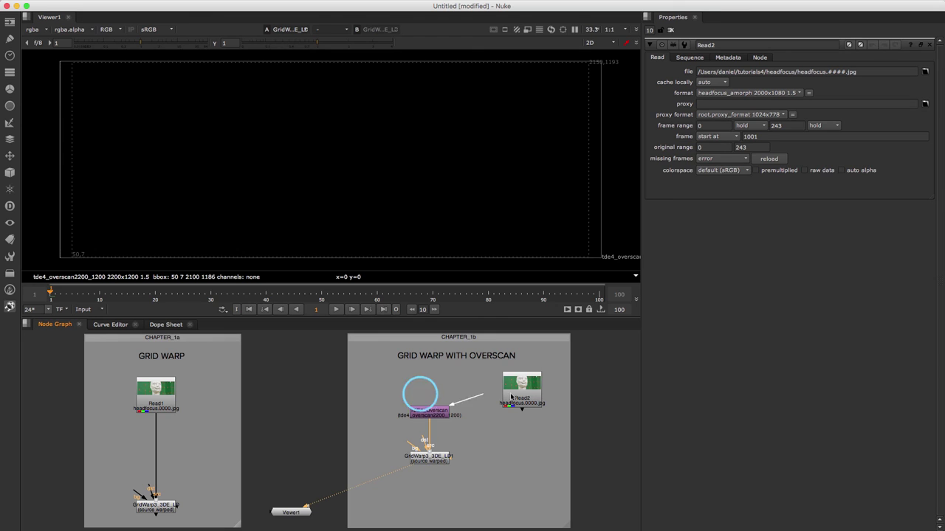
pyautogui.moveTo(422, 398); pyautogui.dragTo(517, 393)
pyautogui.moveTo(368, 372); pyautogui.dragTo(459, 482)
pyautogui.moveTo(427, 456); pyautogui.dragTo(520, 510)
pyautogui.click(436, 451)
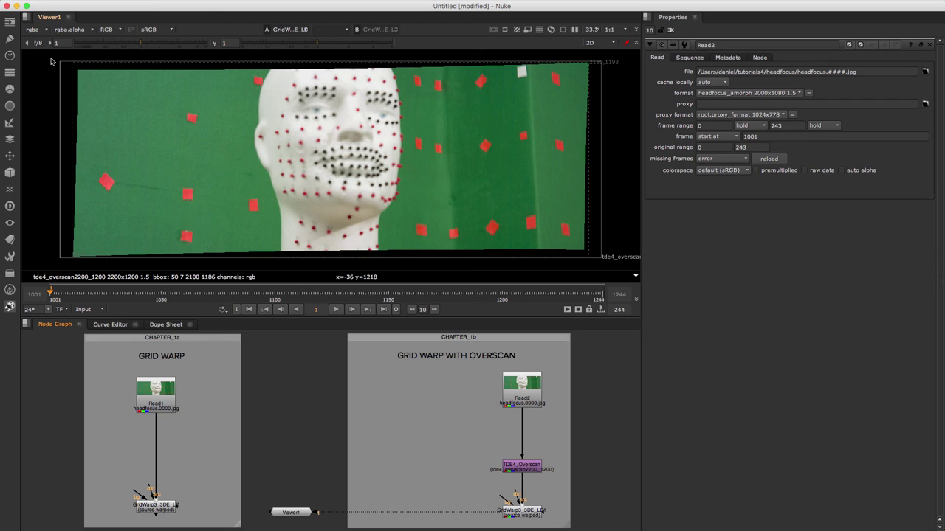
# Step: Scrub between the start and end of the shot to check the overscan grid warp
pyautogui.click(569, 297)
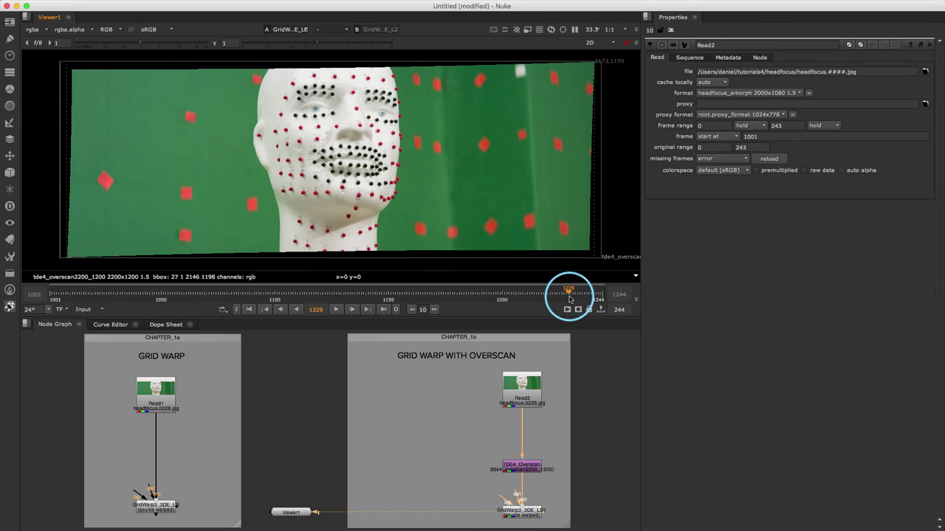
pyautogui.click(62, 293)
pyautogui.moveTo(62, 293); pyautogui.dragTo(577, 299)
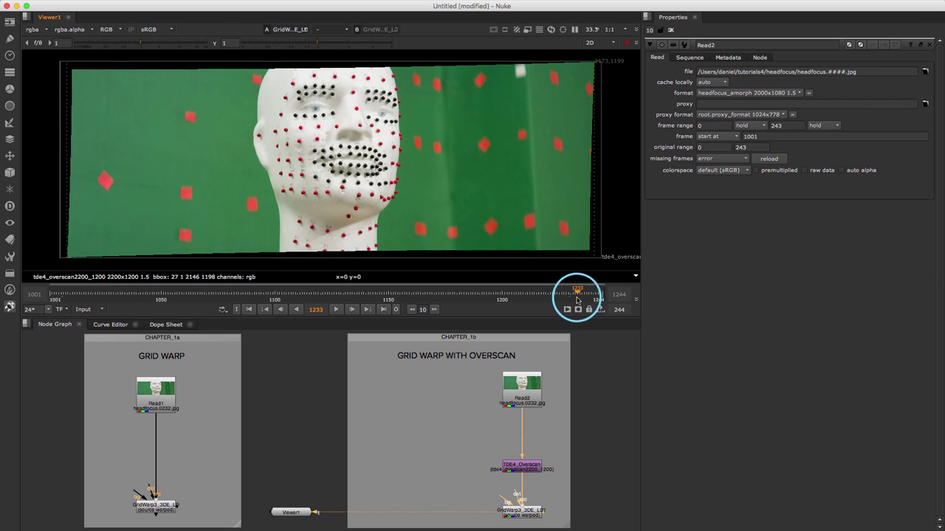
pyautogui.click(56, 293)
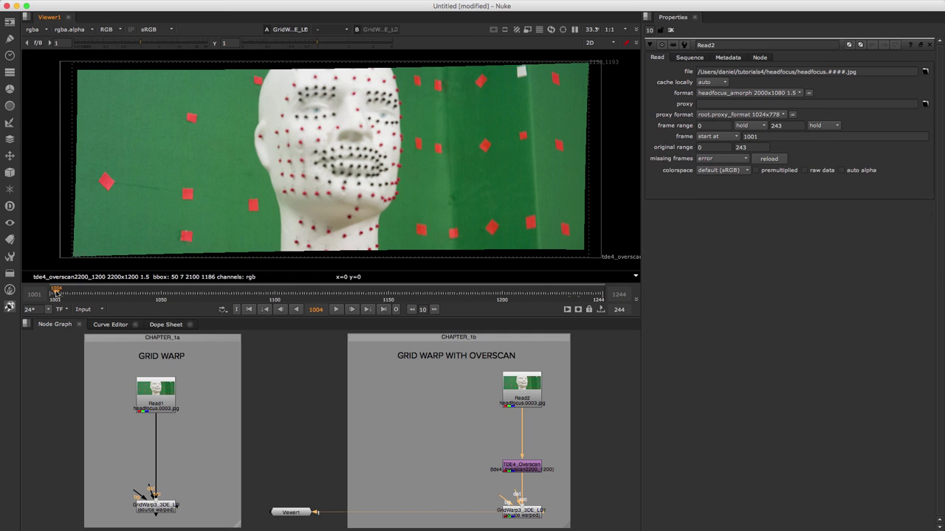
# Step: Add a CheckerBoard node beside Read2 in the overscan backdrop
pyautogui.press('Tab')
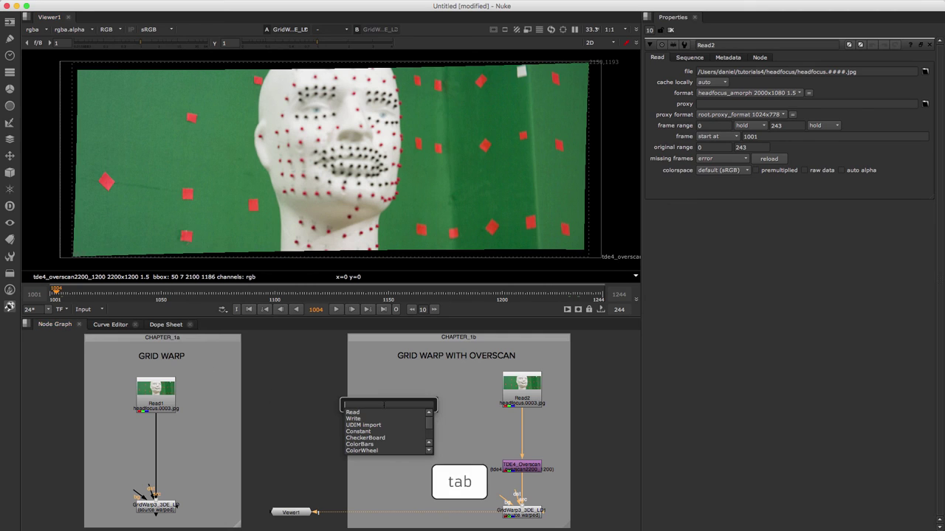
pyautogui.write('check')
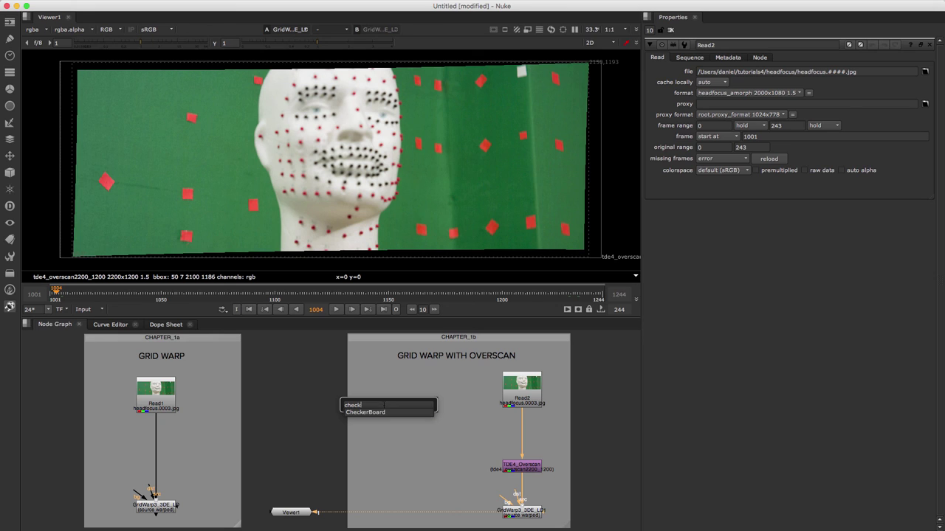
pyautogui.press('Return')
pyautogui.moveTo(394, 405); pyautogui.dragTo(443, 380)
# Step: Add a Merge node that puts the CheckerBoard (A) over the overscan grid warp (B) and feeds the Viewer
pyautogui.press('Tab')
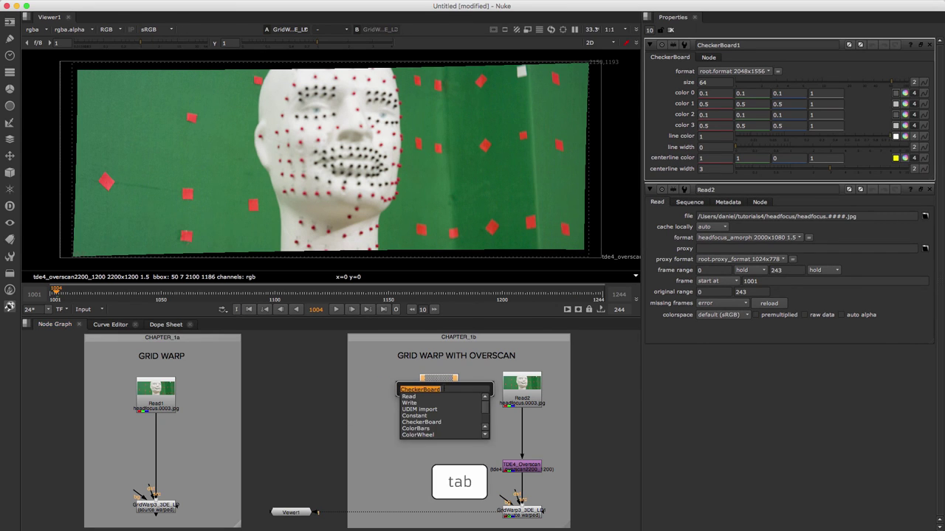
pyautogui.write('Merge')
pyautogui.press('Return')
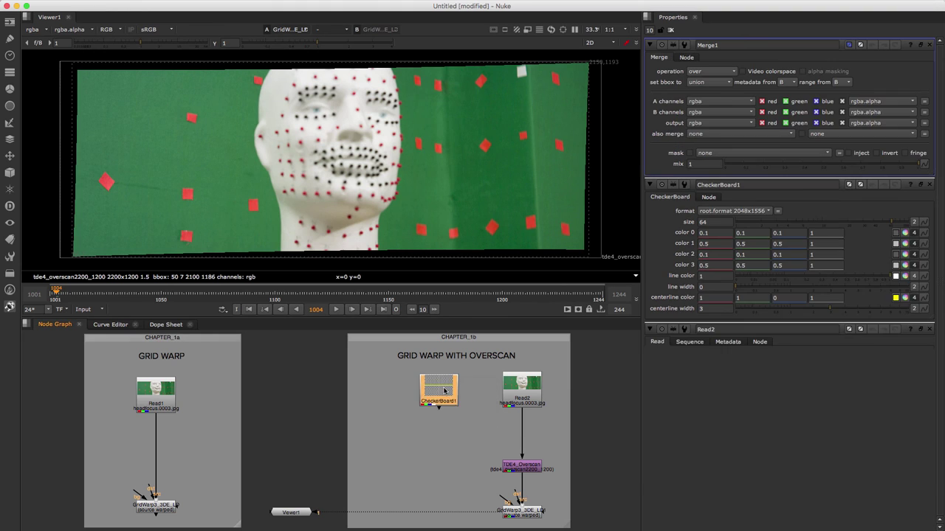
pyautogui.moveTo(493, 411); pyautogui.dragTo(446, 515)
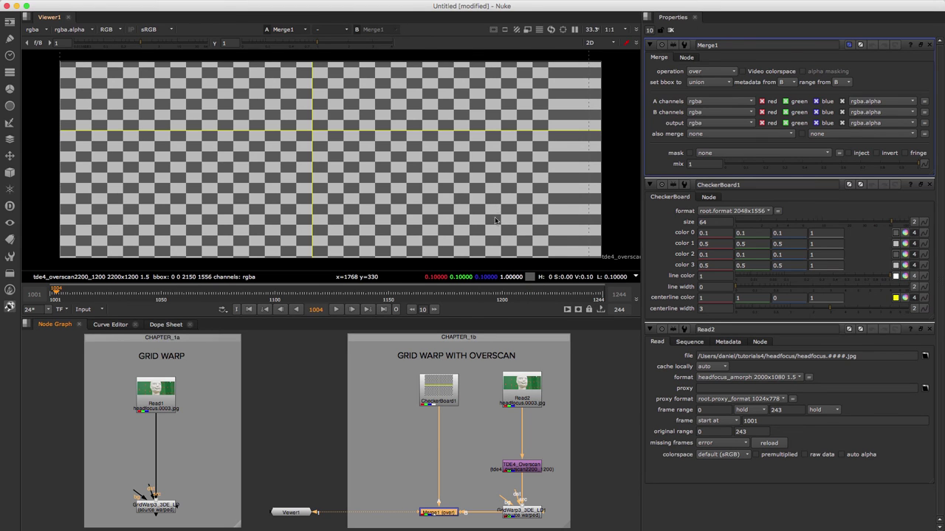
# Step: Set the CheckerBoard's format to tde4_overscan2200_1200
pyautogui.doubleClick(446, 384)
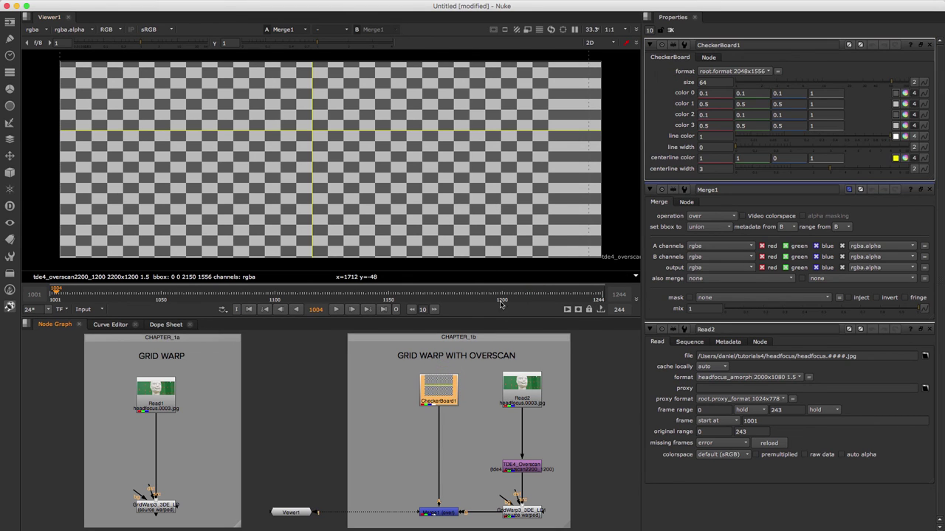
pyautogui.click(765, 71)
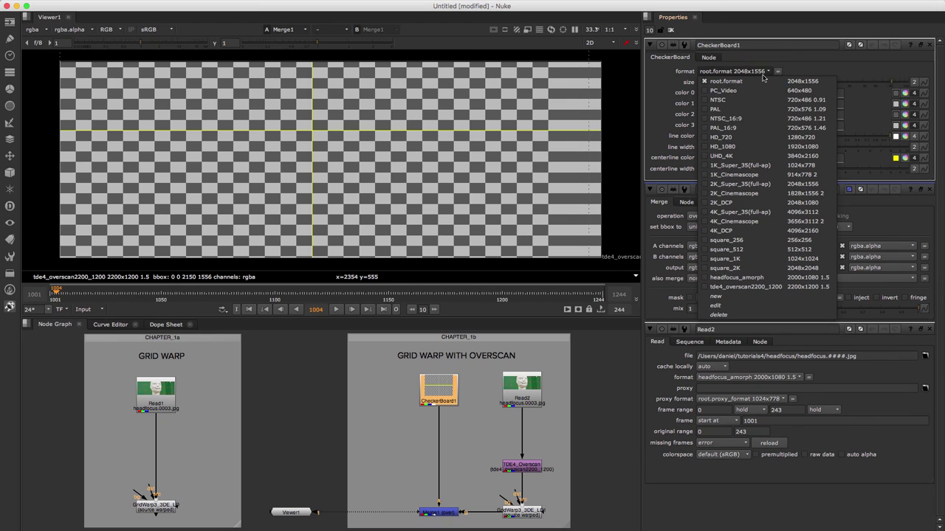
pyautogui.click(782, 287)
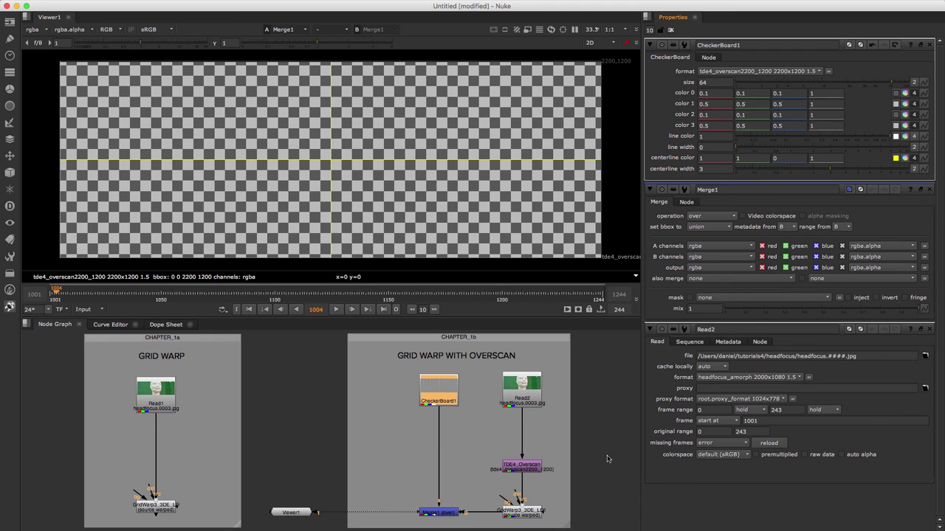
# Step: Set the Merge node's operation to overlay and its mix to 0.415
pyautogui.doubleClick(443, 513)
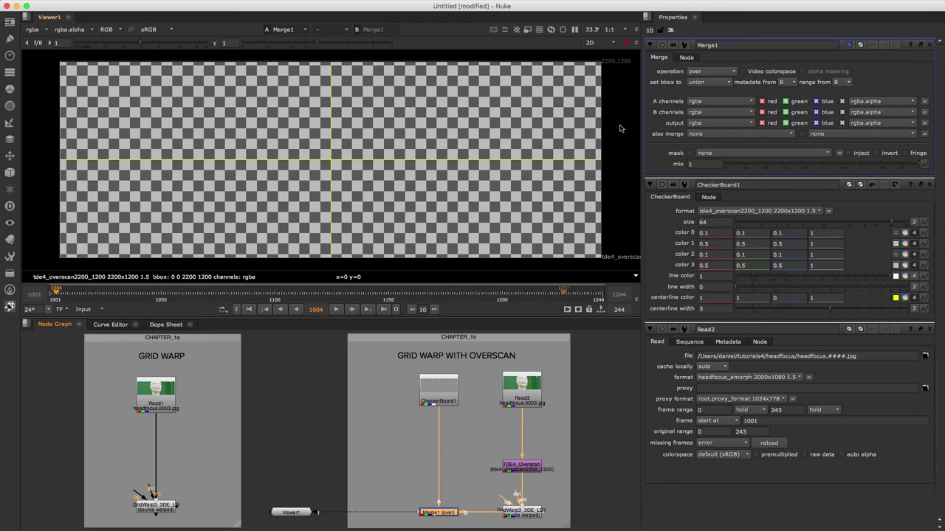
pyautogui.click(711, 71)
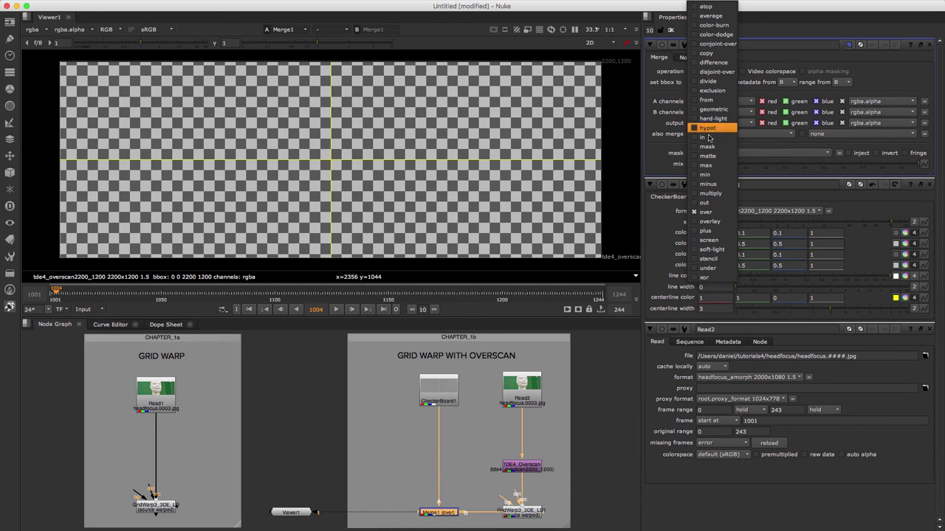
pyautogui.click(712, 221)
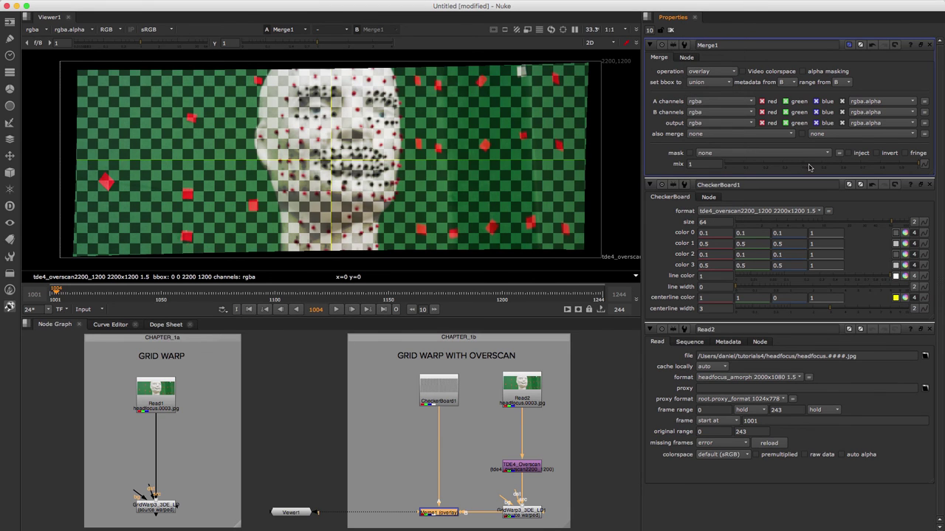
pyautogui.click(805, 164)
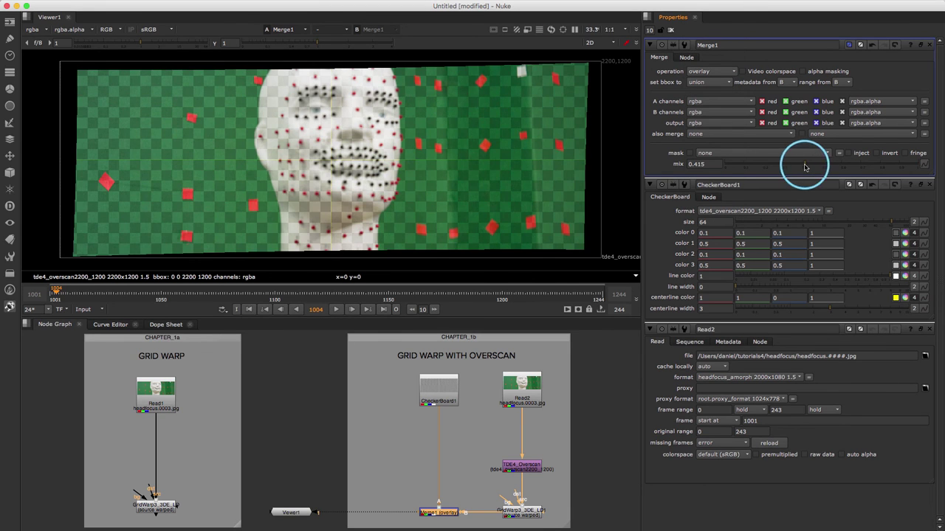
# Step: Scrub between the shot's start and end to compare the undistorted footage with the checkerboard overlay
pyautogui.click(580, 294)
pyautogui.click(67, 293)
pyautogui.click(583, 293)
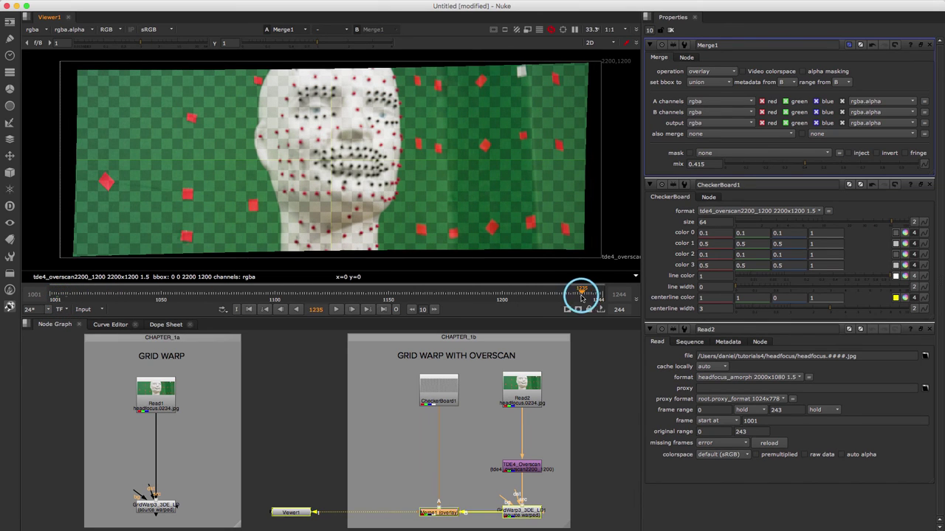
pyautogui.click(55, 295)
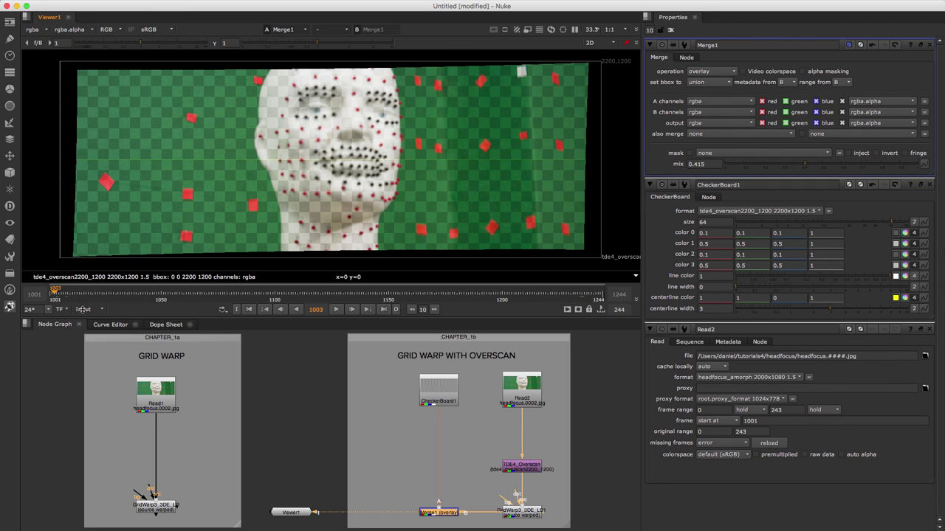
# Step: Align the CheckerBoard and Merge nodes nearer the overscan grid warp, and insert a copy of the grid warp between the Merge and the Viewer
pyautogui.moveTo(403, 369); pyautogui.dragTo(468, 520)
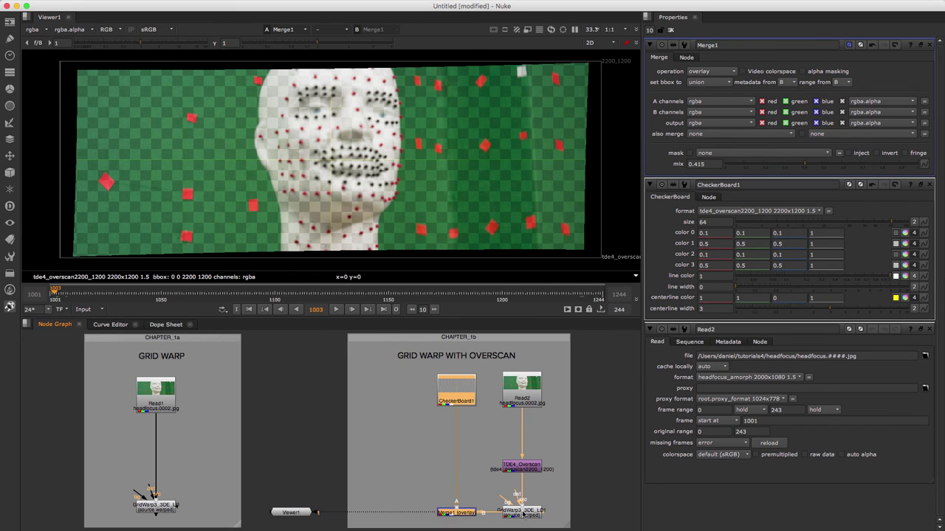
pyautogui.hotkey('ctrl', 'c')
pyautogui.click(473, 517)
pyautogui.click(466, 515)
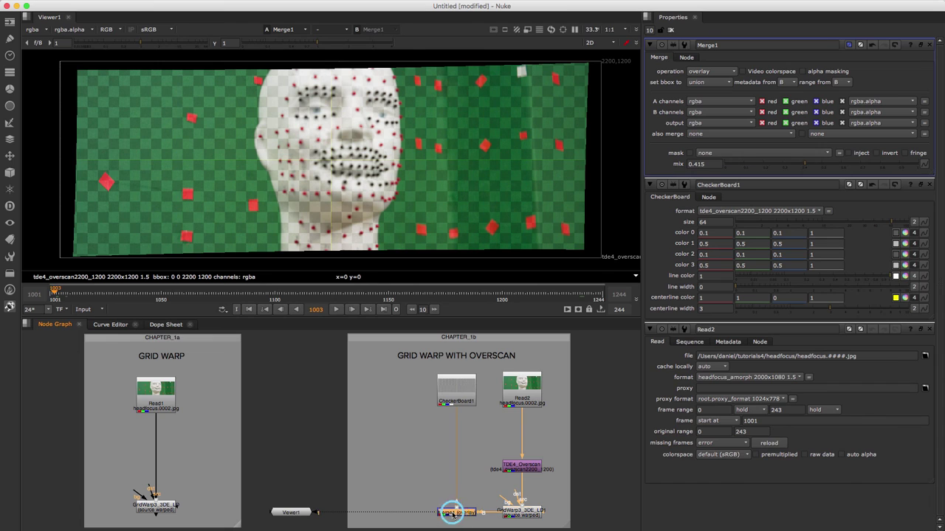
pyautogui.hotkey('ctrl', 'v')
pyautogui.moveTo(452, 514); pyautogui.dragTo(389, 517)
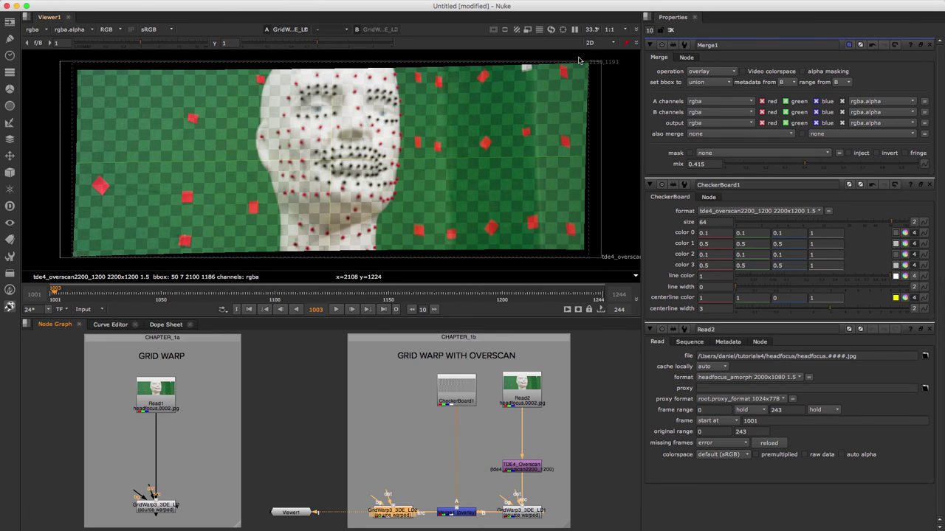
# Step: Set the copied grid warp's output to destination warped and connect the Merge to its dst input instead of src
pyautogui.click(391, 514)
pyautogui.doubleClick(392, 514)
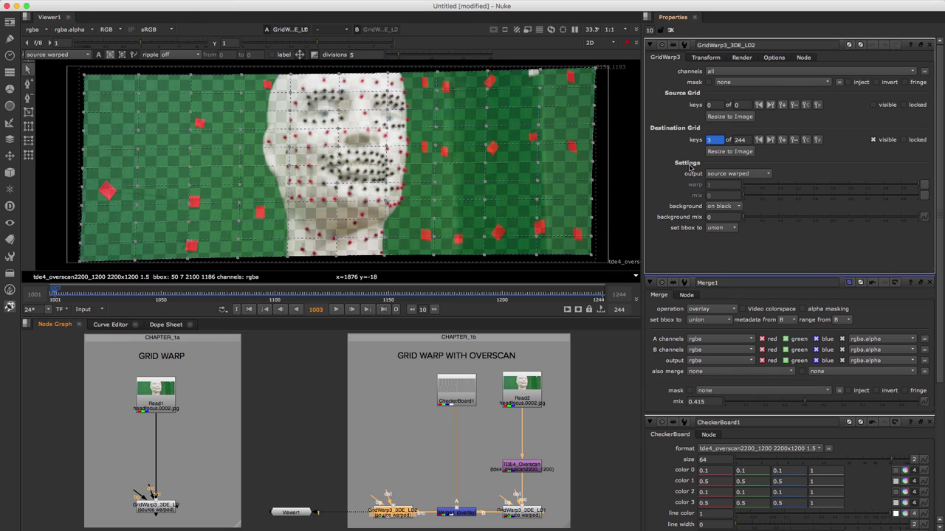
pyautogui.click(745, 175)
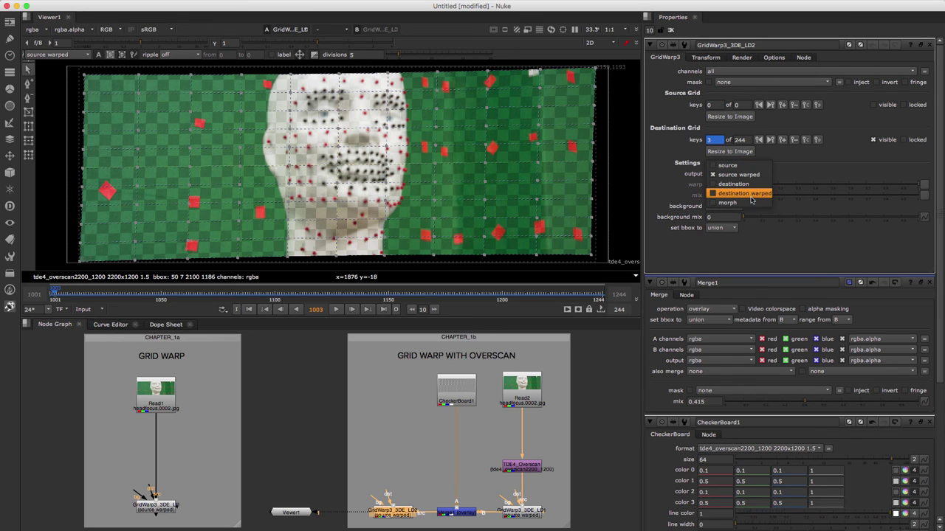
pyautogui.click(751, 195)
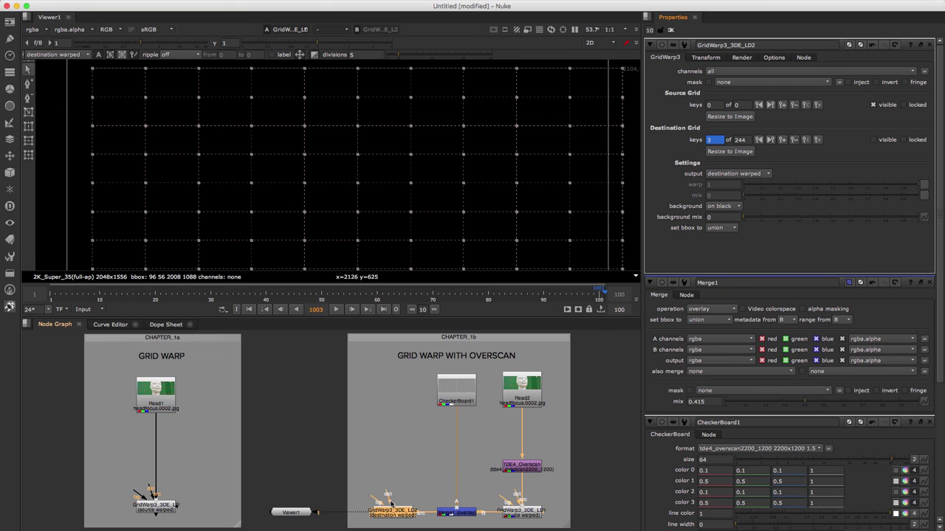
pyautogui.click(434, 515)
pyautogui.moveTo(389, 496); pyautogui.dragTo(444, 514)
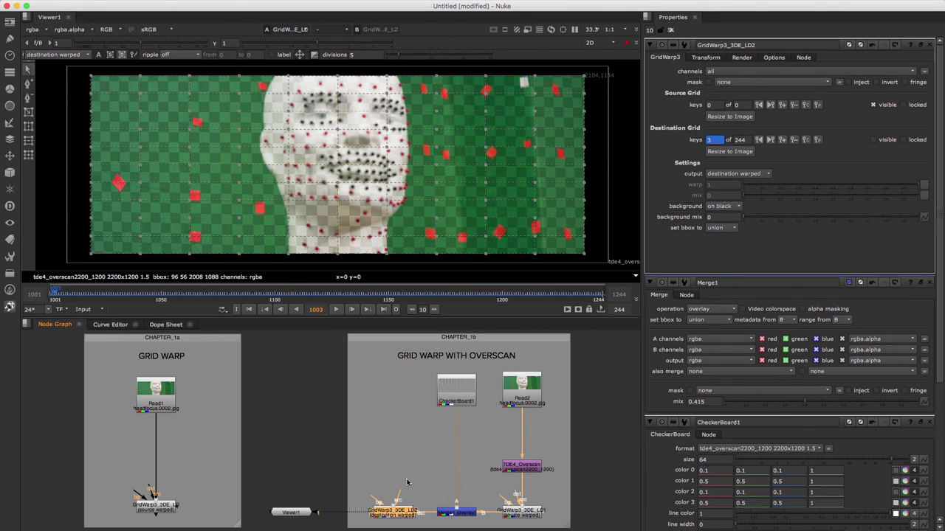
# Step: Compare frames near the shot's start and end to check the redistorted composite
pyautogui.click(587, 295)
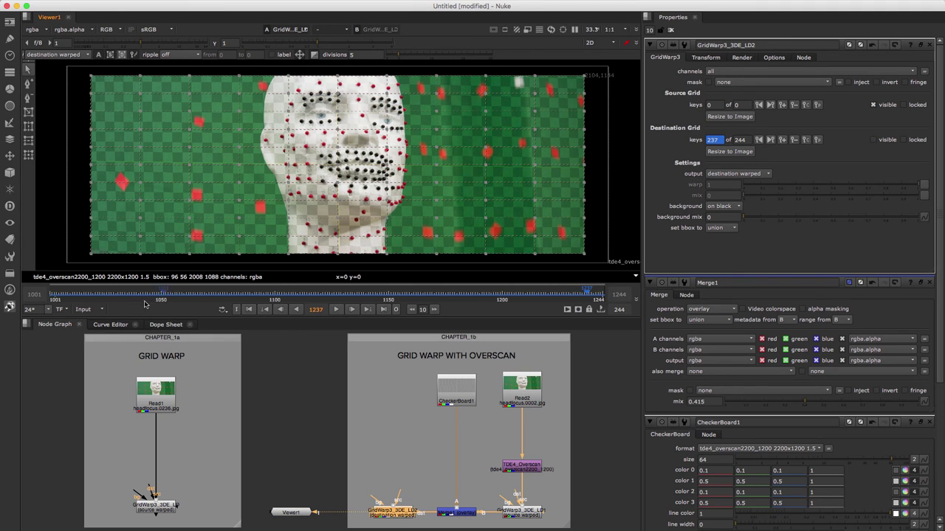
pyautogui.click(72, 299)
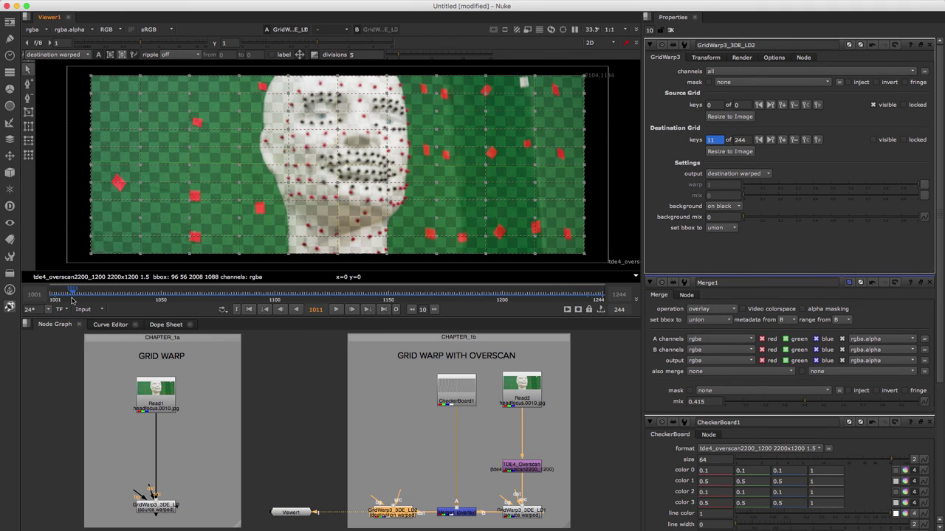
pyautogui.click(586, 294)
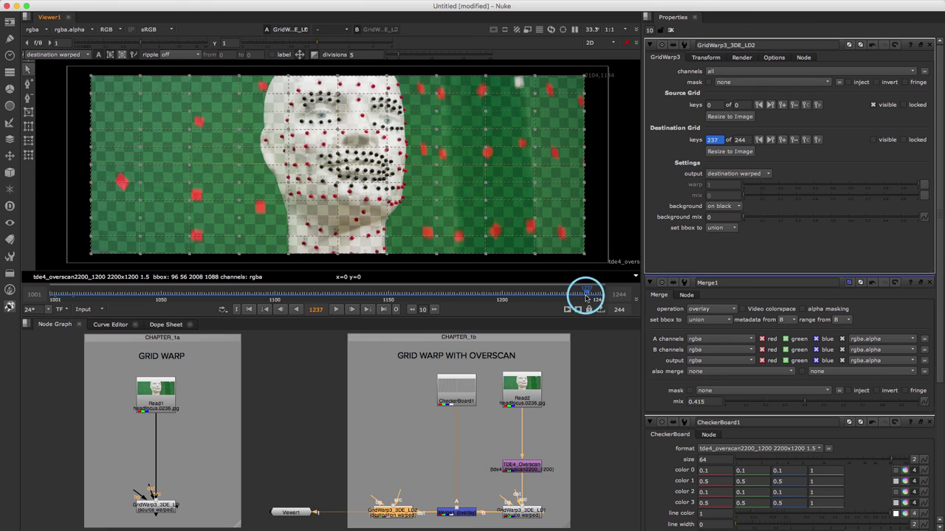
pyautogui.click(59, 294)
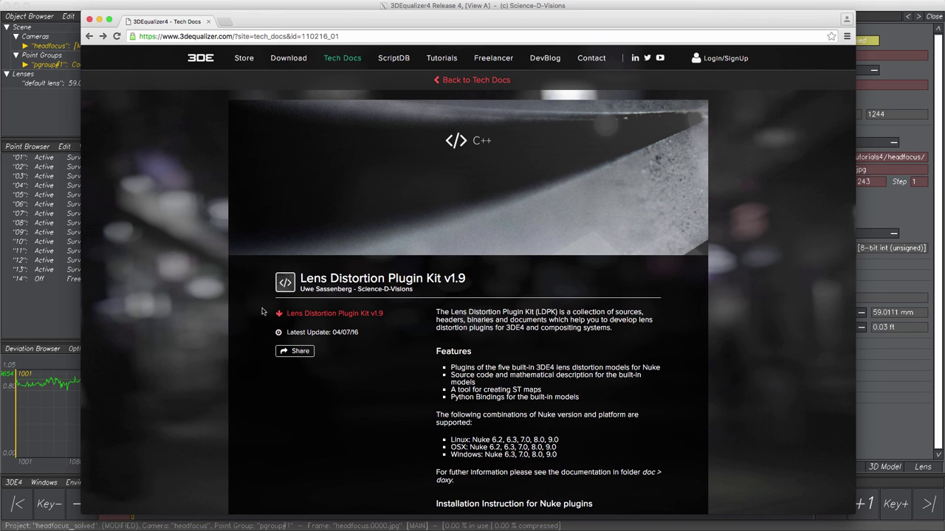
# Step: In the browser, review the Lens Distortion Plugin Kit v1.9 installation instructions and the dynamic distortion tutorial page, and return to 3DEqualizer4
pyautogui.scroll(-5, 388, 346)
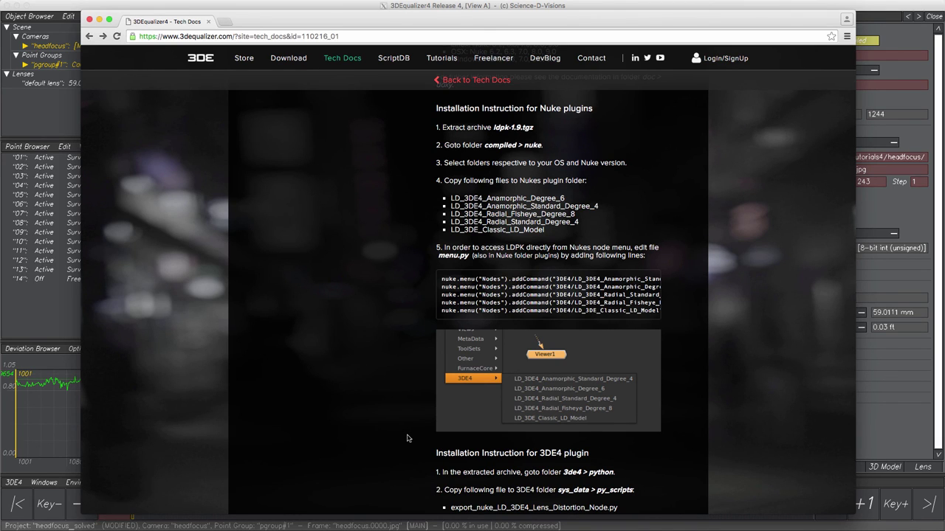
pyautogui.click(100, 20)
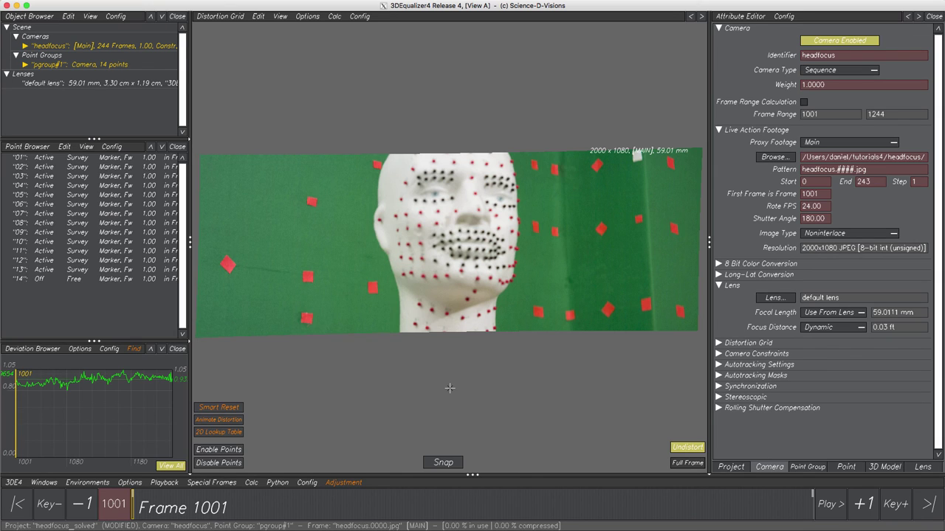
pyautogui.moveTo(138, 511)
pyautogui.mouseDown()
pyautogui.moveTo(812, 511)
pyautogui.moveTo(125, 510)
pyautogui.mouseUp()
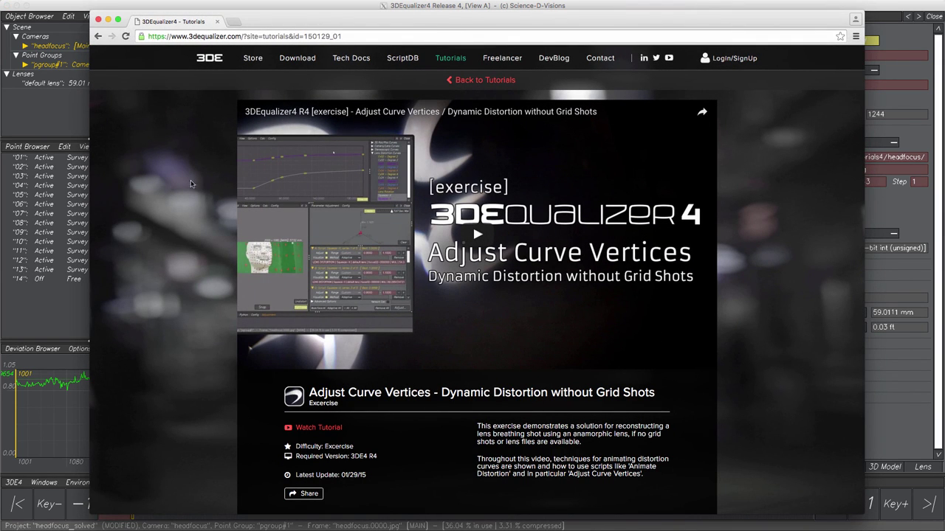
pyautogui.click(109, 20)
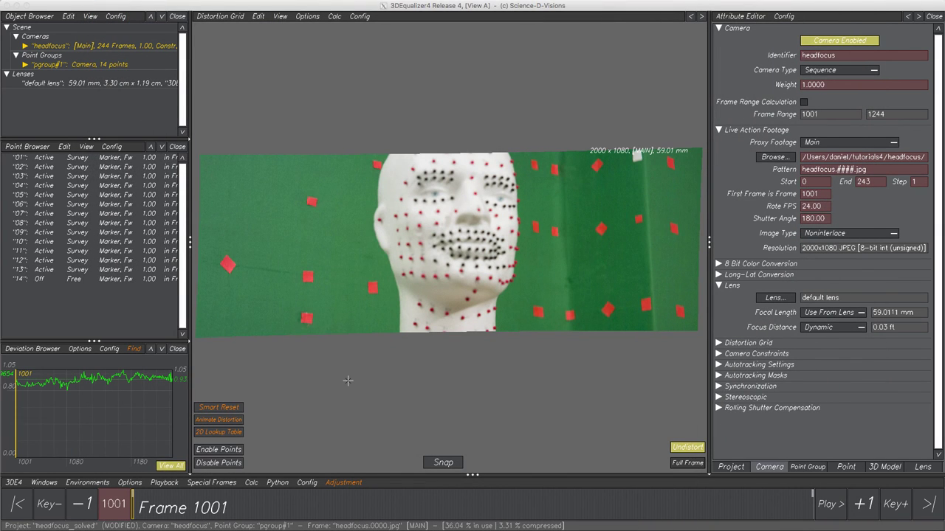
# Step: Export the headfocus camera's distortion as a Nuke LD_3DE4 Lens Distortion Node to the file headfocus_ldpk in the project_files folder
pyautogui.click(10, 484)
pyautogui.click(30, 432)
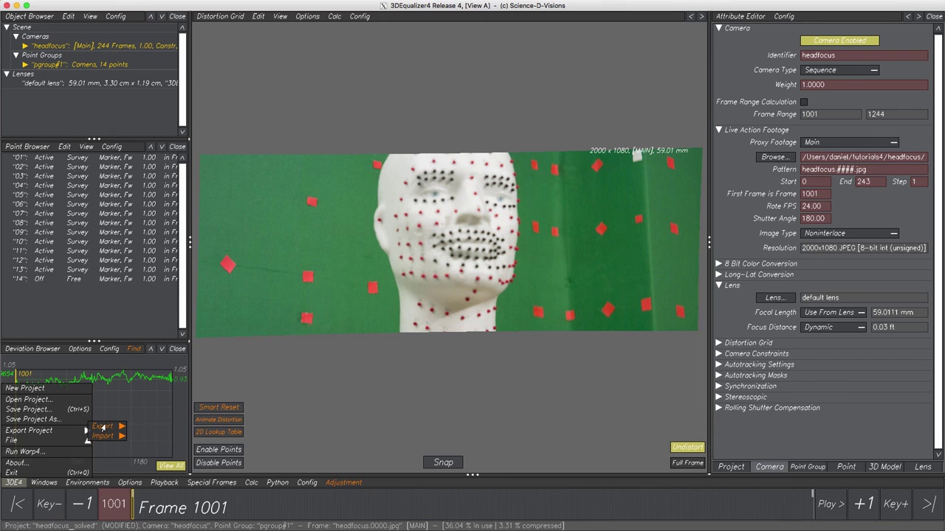
pyautogui.click(104, 427)
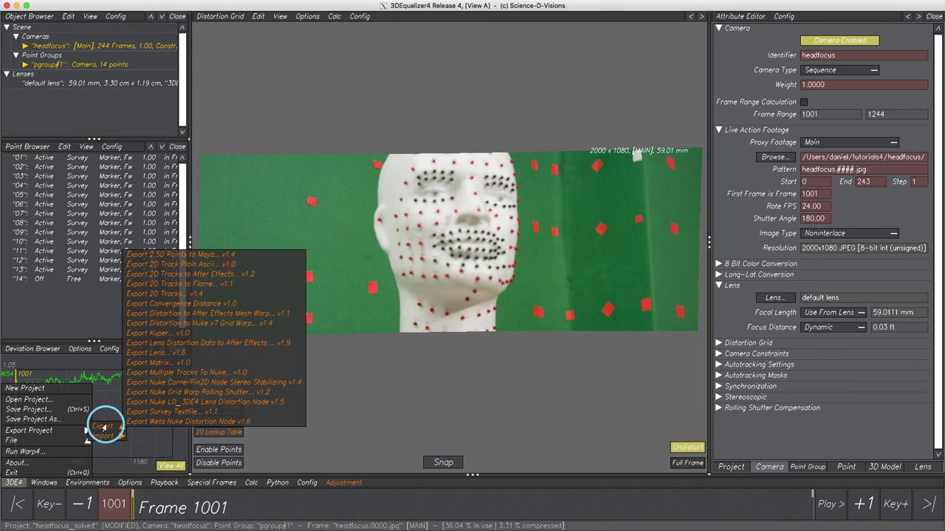
pyautogui.click(292, 404)
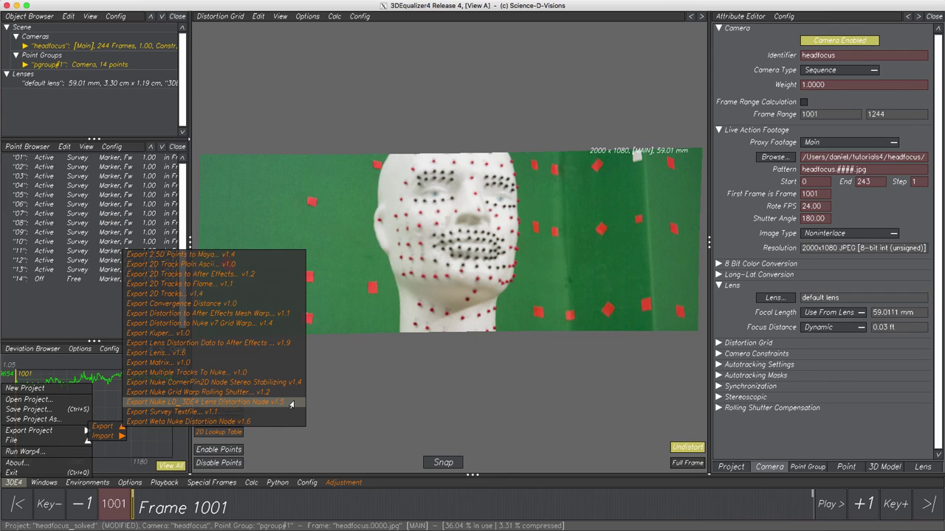
pyautogui.click(292, 405)
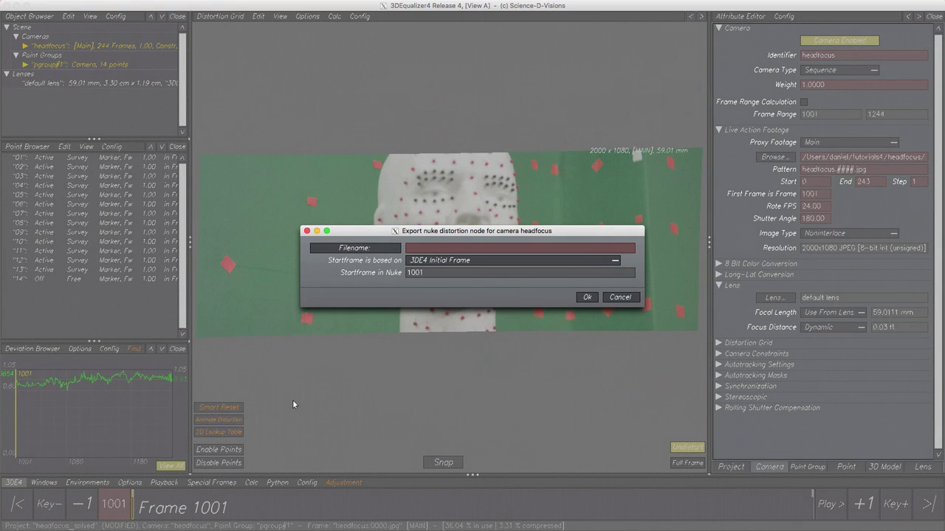
pyautogui.click(366, 250)
pyautogui.click(388, 458)
pyautogui.write('headfoc')
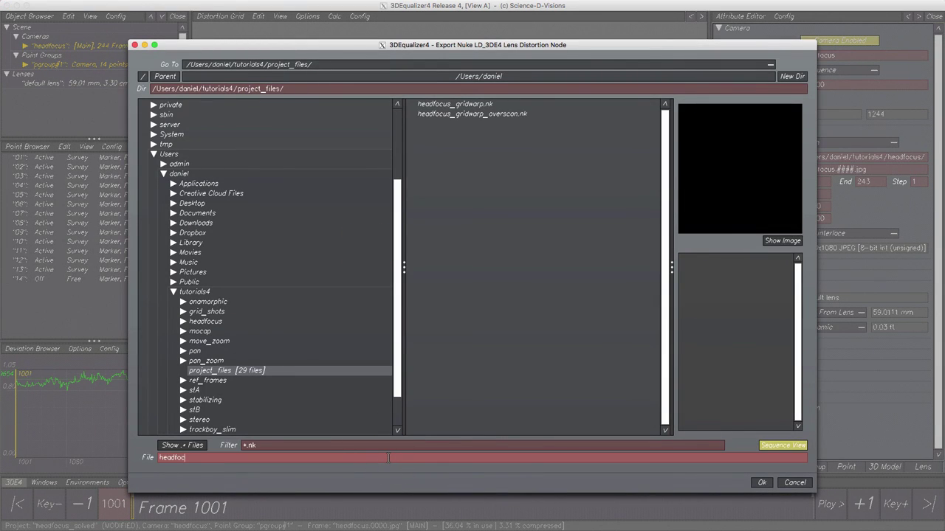
pyautogui.write('us_ldpk')
pyautogui.press('Return')
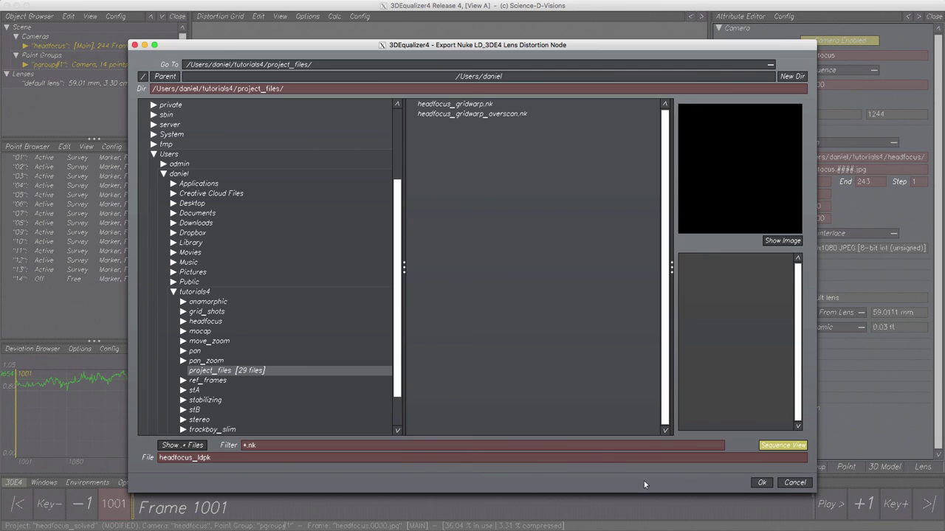
pyautogui.click(761, 483)
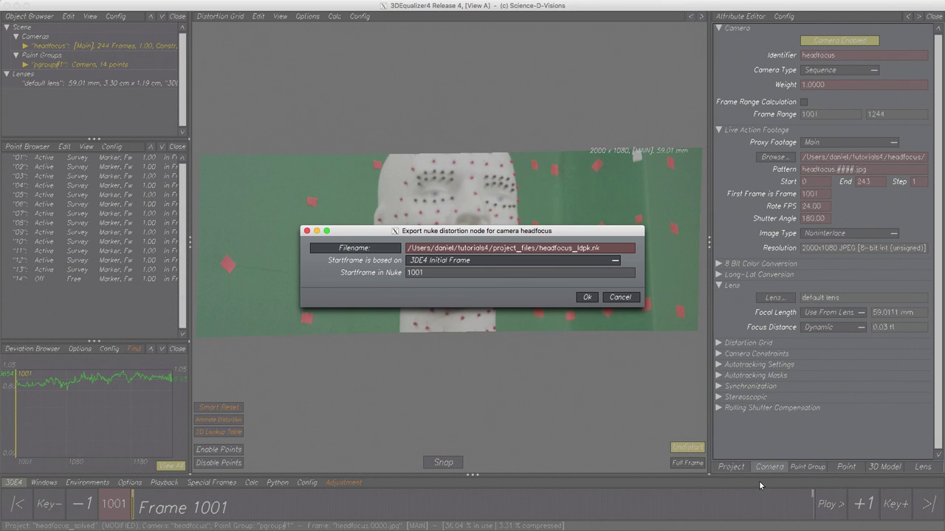
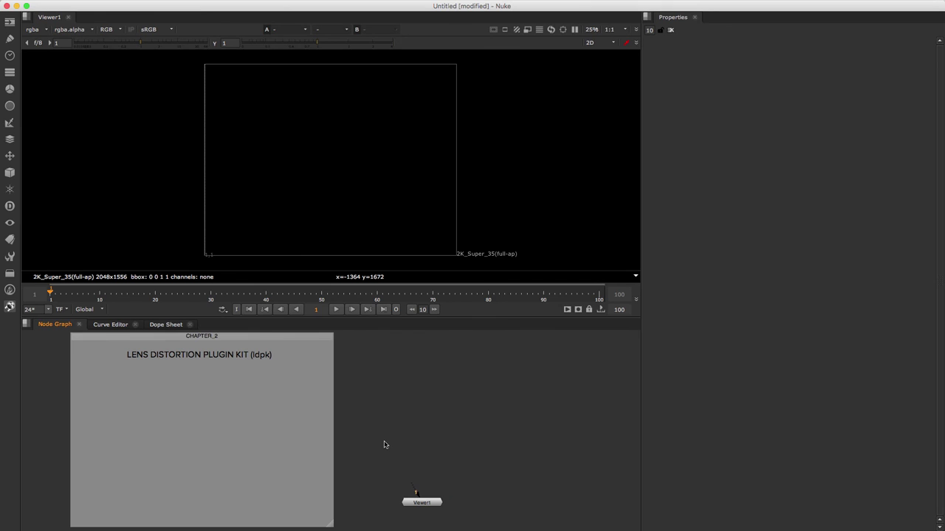
# Step: In Nuke, insert the comp nodes from headfocus_ldpk.nk into the CHAPTER_2 backdrop and place the distortion node lower within it
pyautogui.rightClick(192, 417)
pyautogui.moveTo(211, 227)
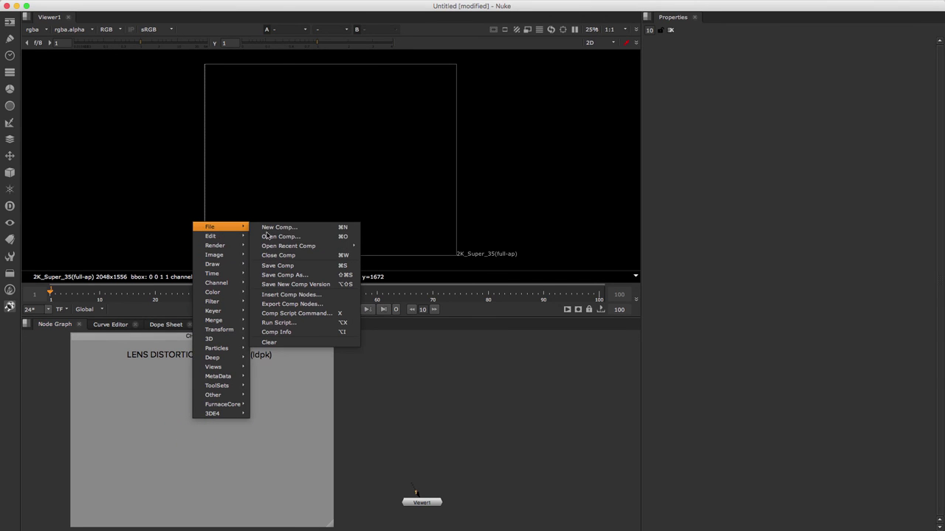
pyautogui.click(310, 295)
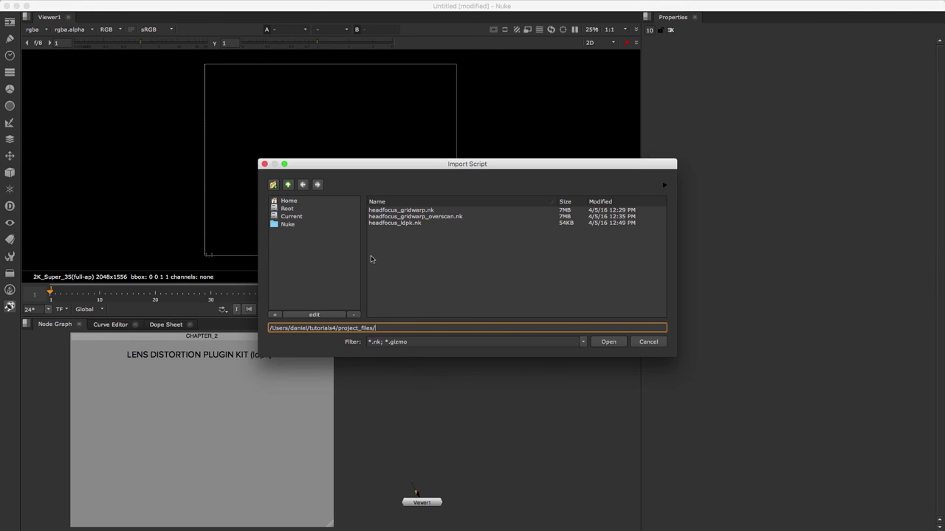
pyautogui.click(405, 223)
pyautogui.click(608, 341)
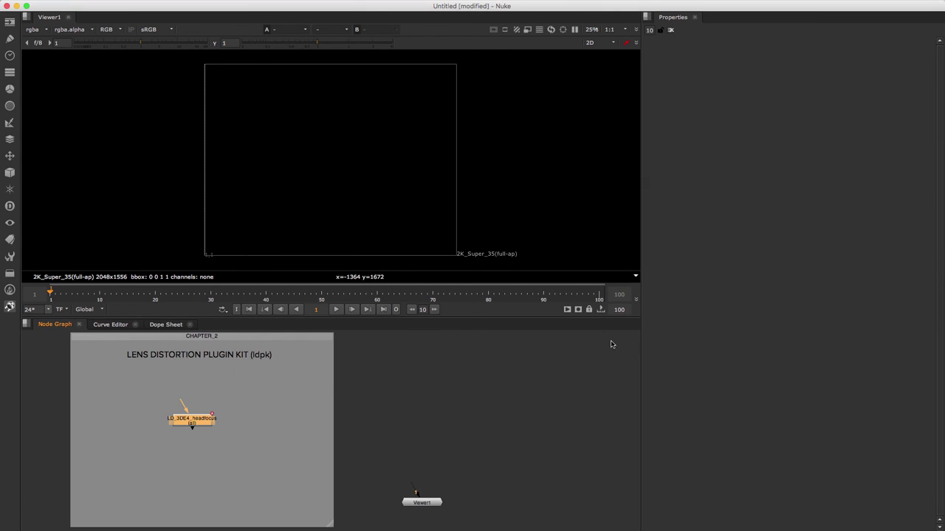
pyautogui.moveTo(198, 424); pyautogui.dragTo(183, 454)
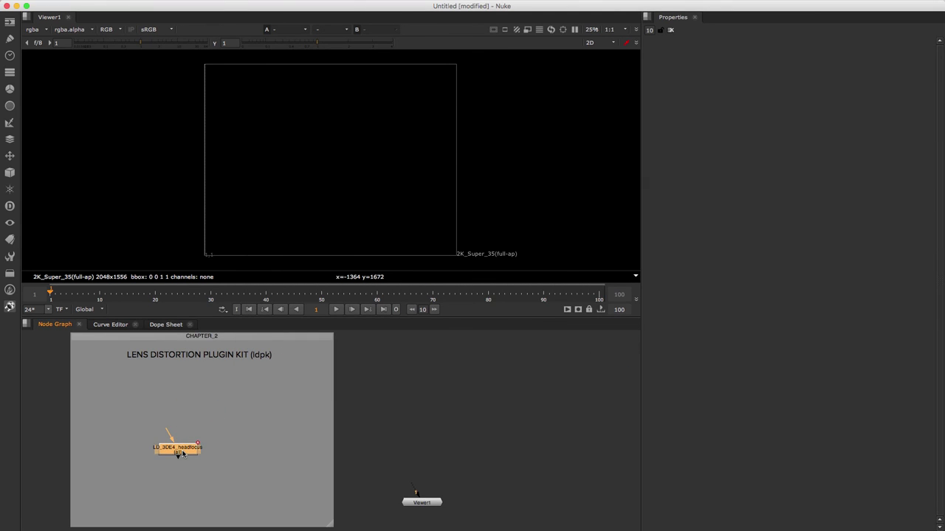
# Step: Add a Read node that loads the headfocus.####.jpg sequence, frames 0-243, from the headfocus folder
pyautogui.click(191, 415)
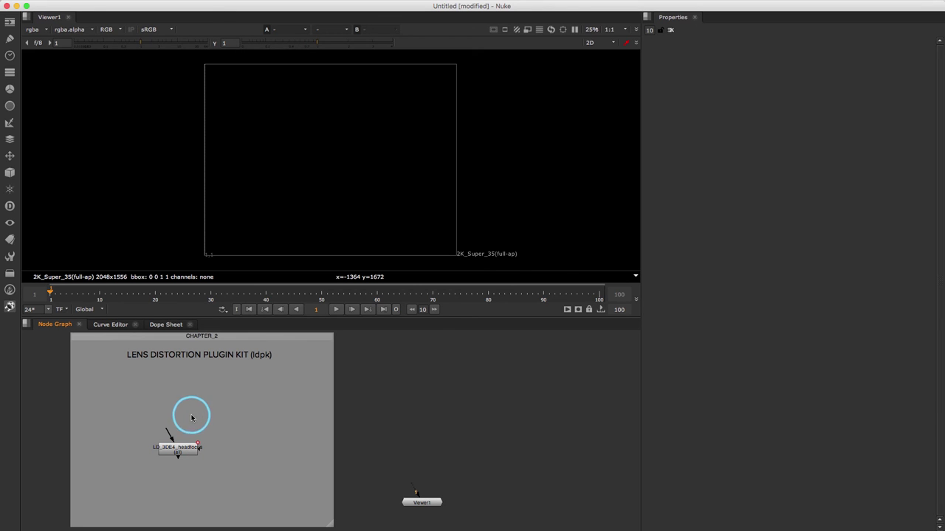
pyautogui.click(9, 22)
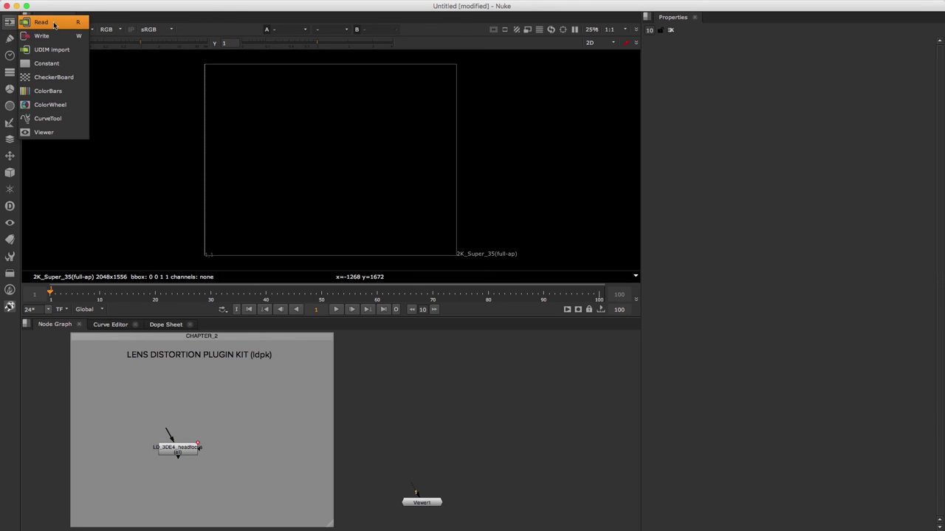
pyautogui.click(41, 22)
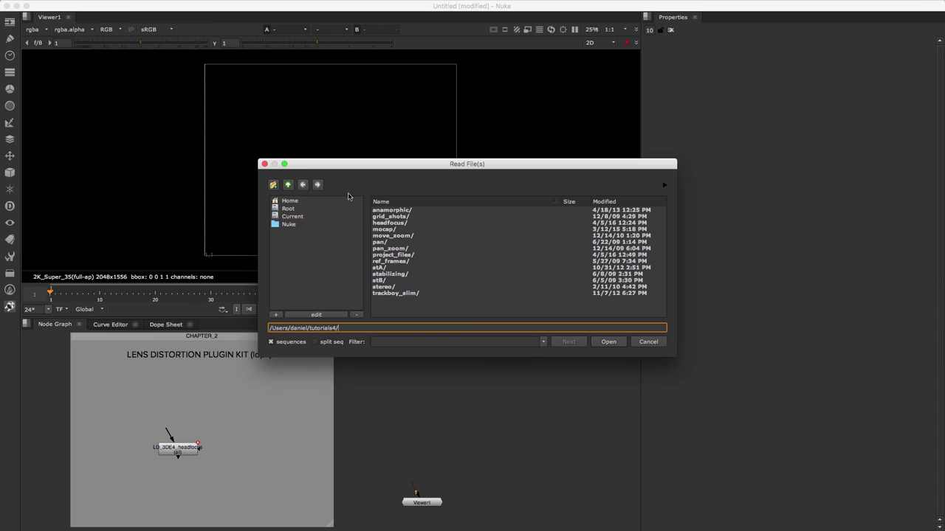
pyautogui.doubleClick(406, 222)
pyautogui.click(412, 210)
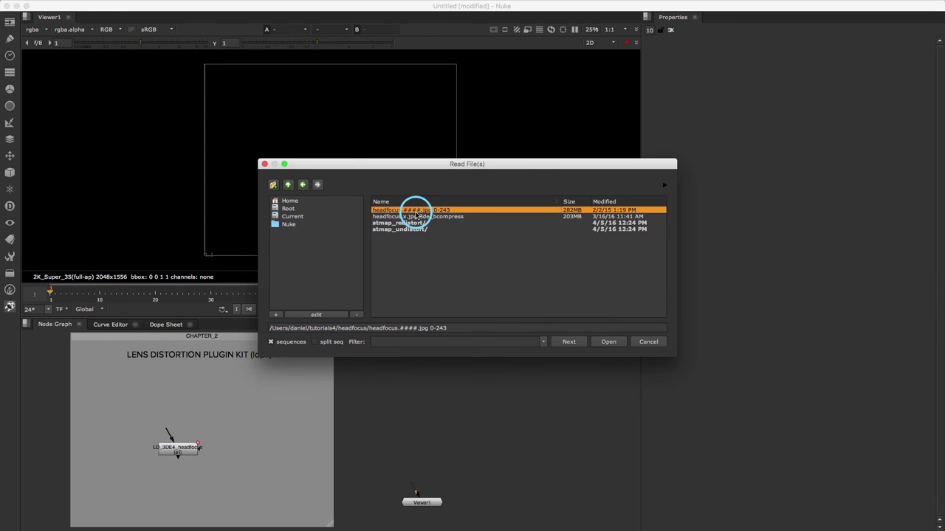
pyautogui.click(609, 343)
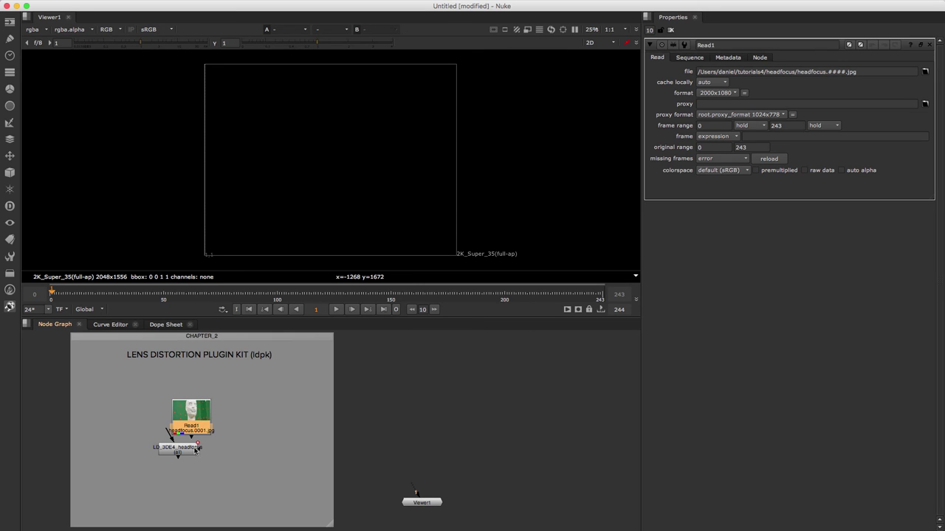
# Step: Wire the Read node through the LD_3DE4 headfocus node to the Viewer and line both nodes up near the backdrop's left edge
pyautogui.moveTo(191, 434); pyautogui.dragTo(157, 414)
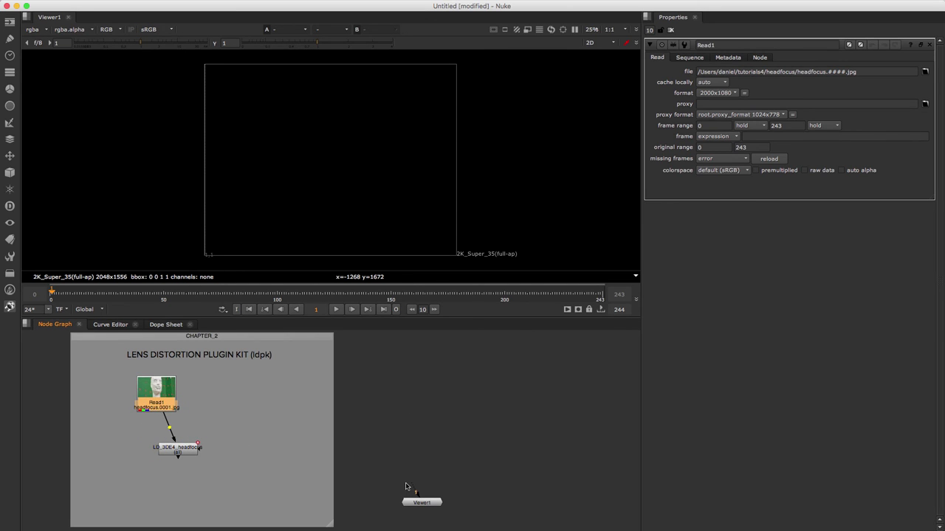
pyautogui.moveTo(416, 492); pyautogui.dragTo(155, 508)
pyautogui.moveTo(110, 367); pyautogui.dragTo(208, 523)
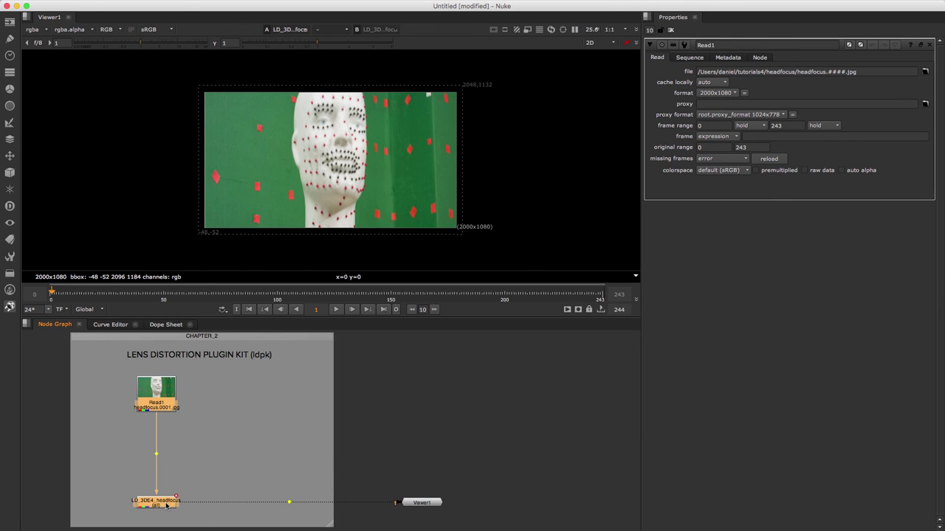
pyautogui.moveTo(164, 501); pyautogui.dragTo(129, 502)
pyautogui.click(194, 460)
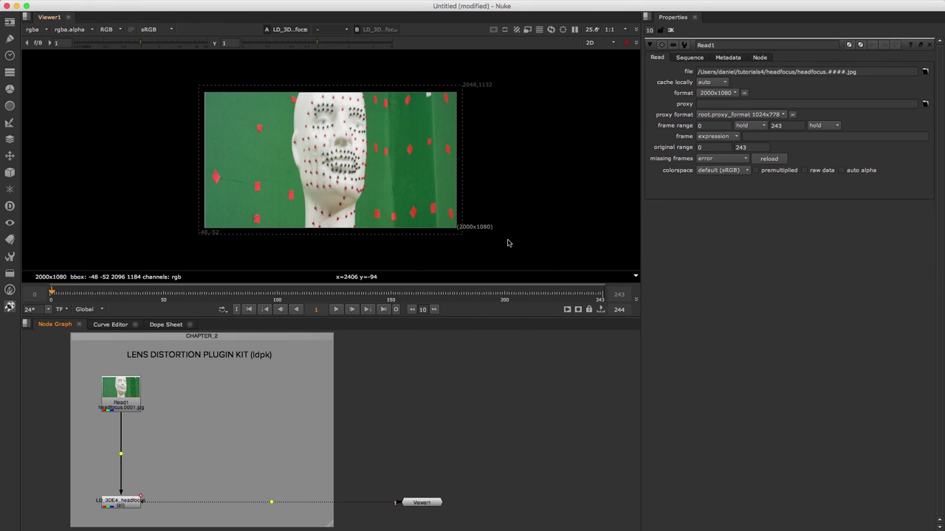
# Step: Edit the Read node's 2000x1080 format, naming it headfocus_amorph and setting its pixel aspect to 1.5
pyautogui.click(120, 400)
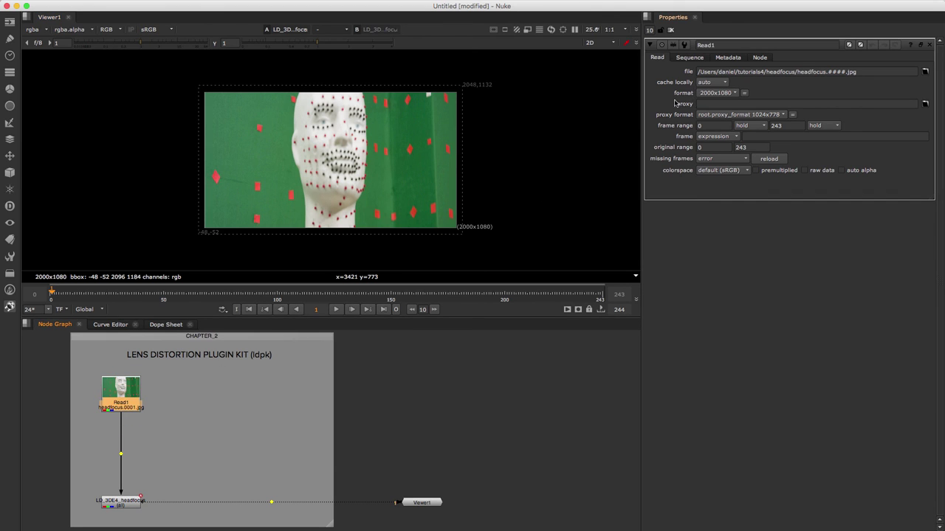
pyautogui.click(716, 92)
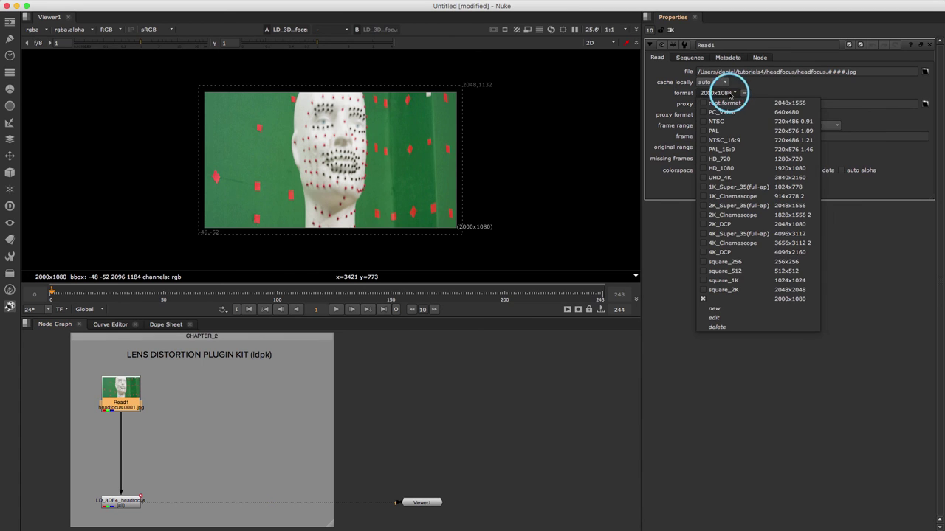
pyautogui.click(751, 317)
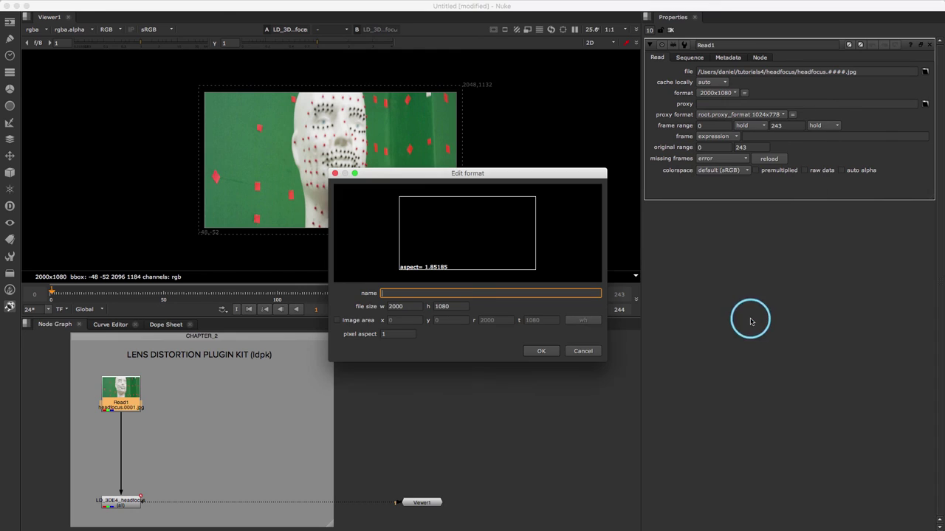
pyautogui.click(404, 334)
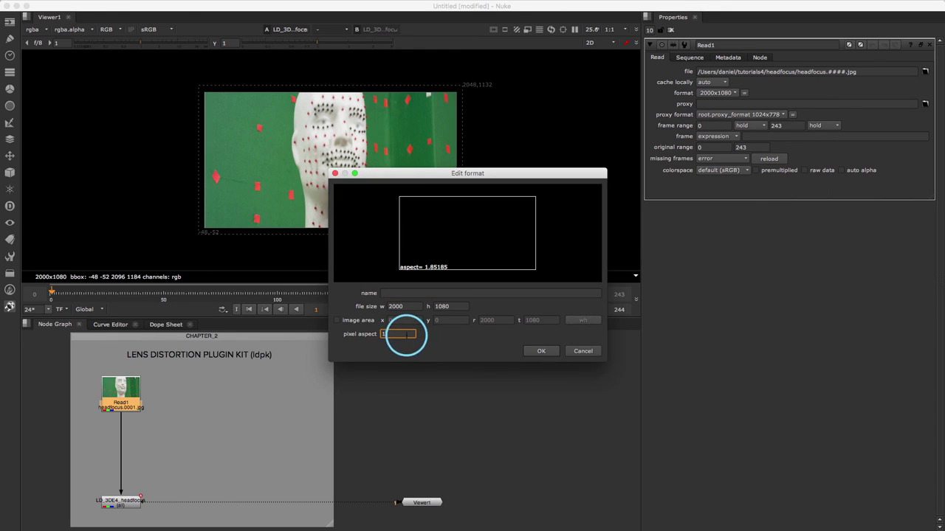
pyautogui.write('.5')
pyautogui.press('Tab')
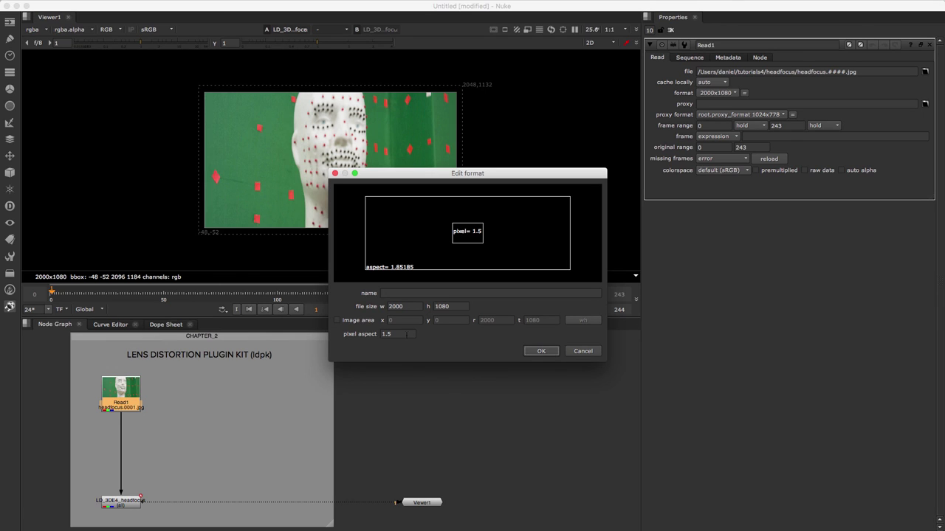
pyautogui.click(480, 293)
pyautogui.write('head')
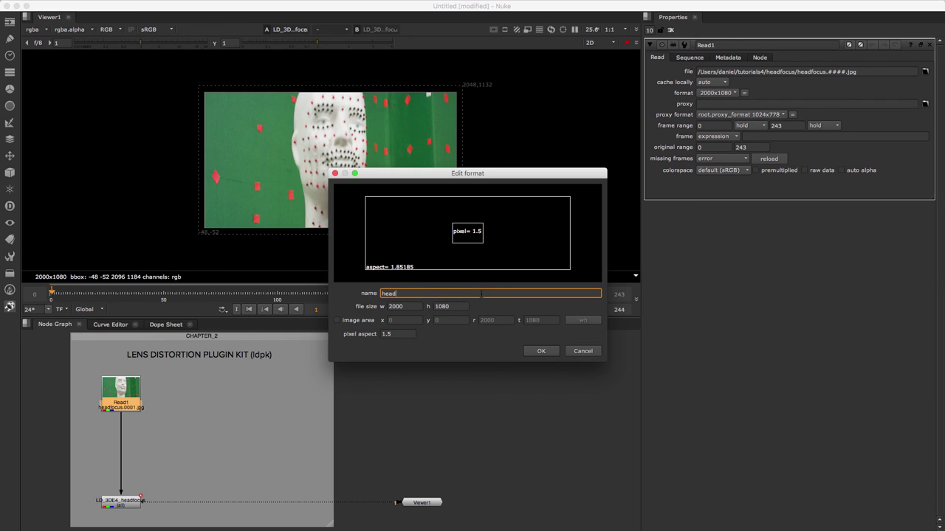
pyautogui.write('focus_amorph')
pyautogui.click(541, 351)
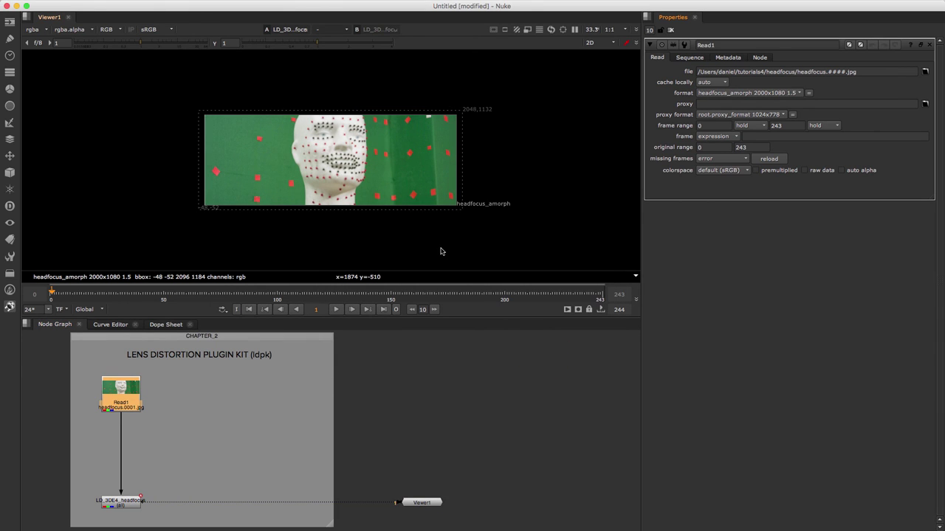
pyautogui.press('f')
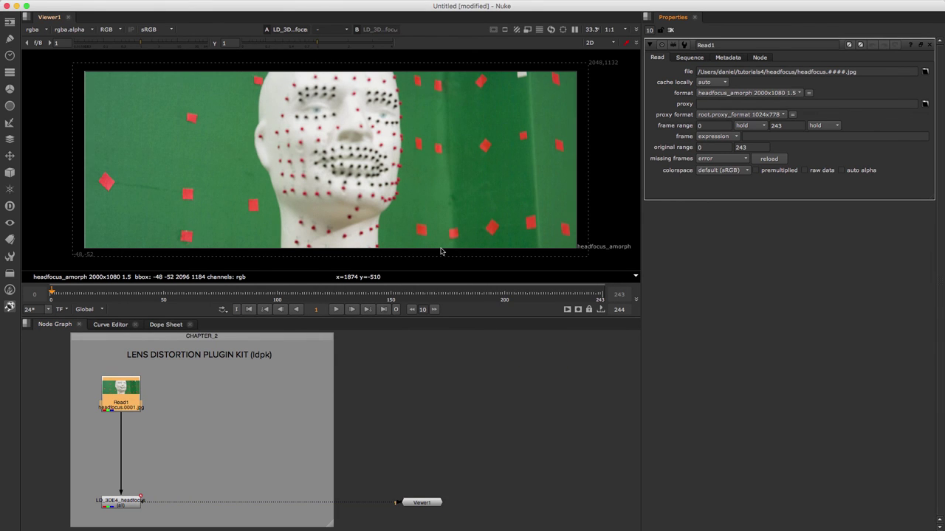
# Step: Compare frames near both ends of the sequence and set the Read node's frame mode to start at 1001
pyautogui.click(579, 296)
pyautogui.click(70, 296)
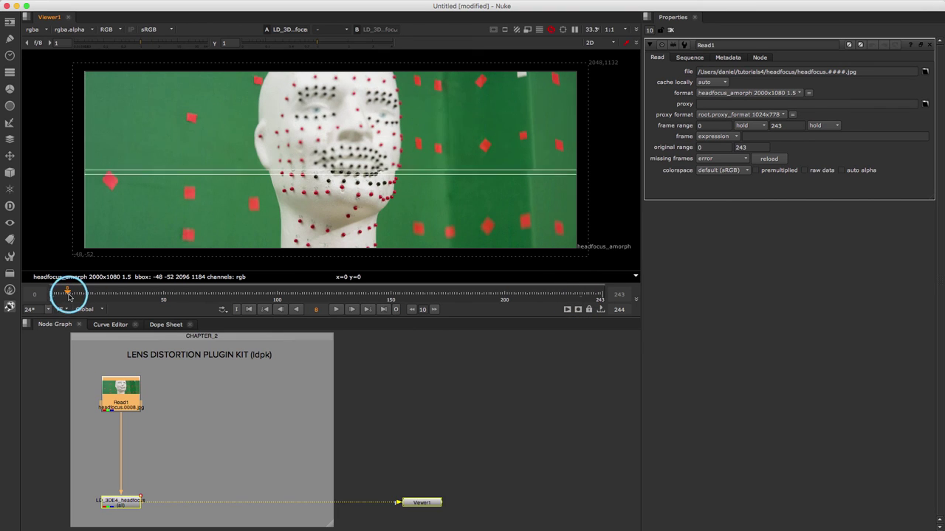
pyautogui.click(580, 296)
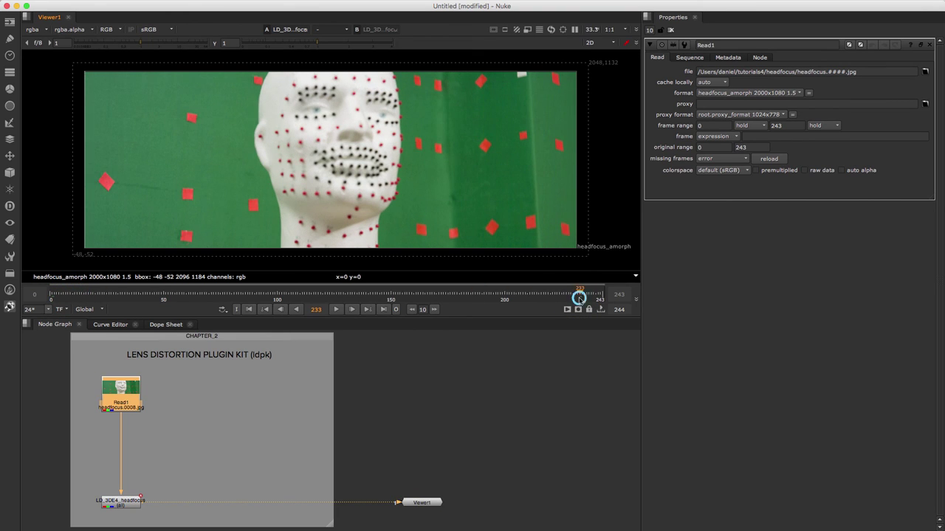
pyautogui.click(68, 293)
pyautogui.click(720, 136)
pyautogui.click(734, 147)
pyautogui.click(786, 136)
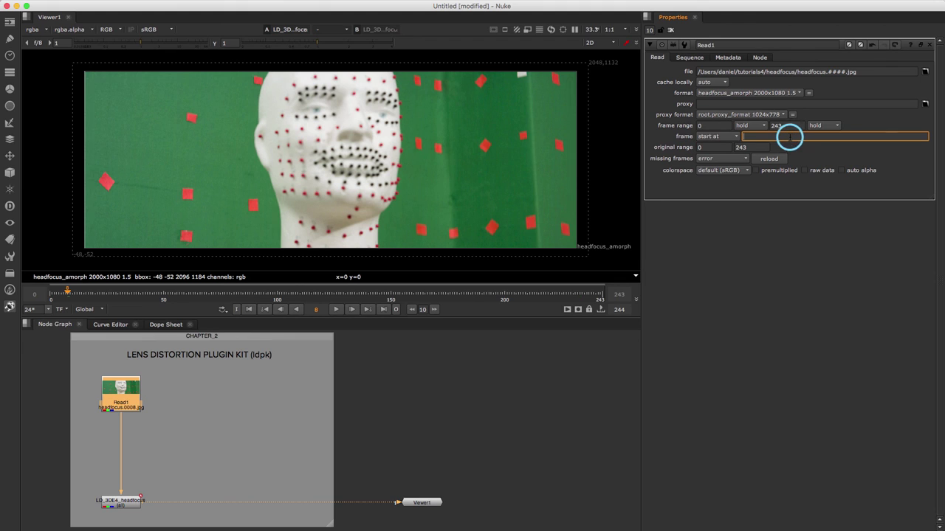
pyautogui.write('1001')
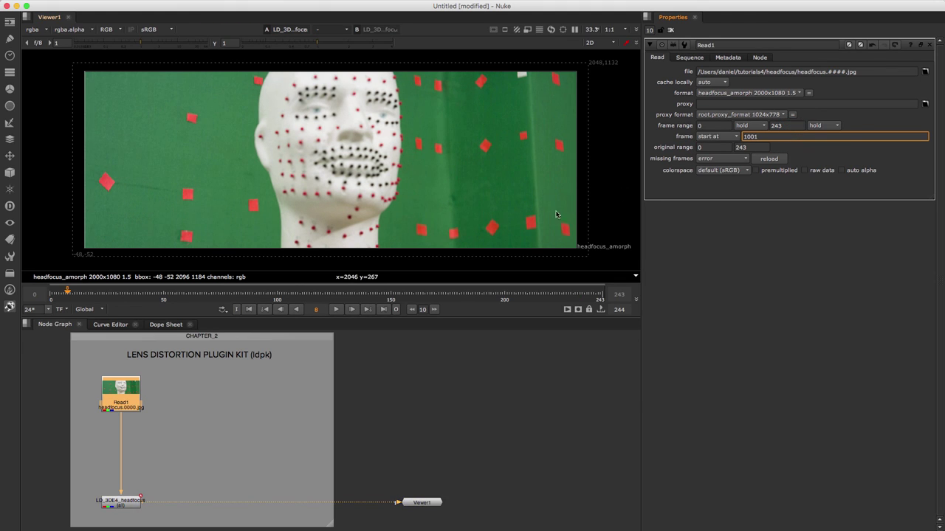
# Step: Set the viewer's timeline range to Input and compare the undistorted image near the shot's first and last frames
pyautogui.click(90, 310)
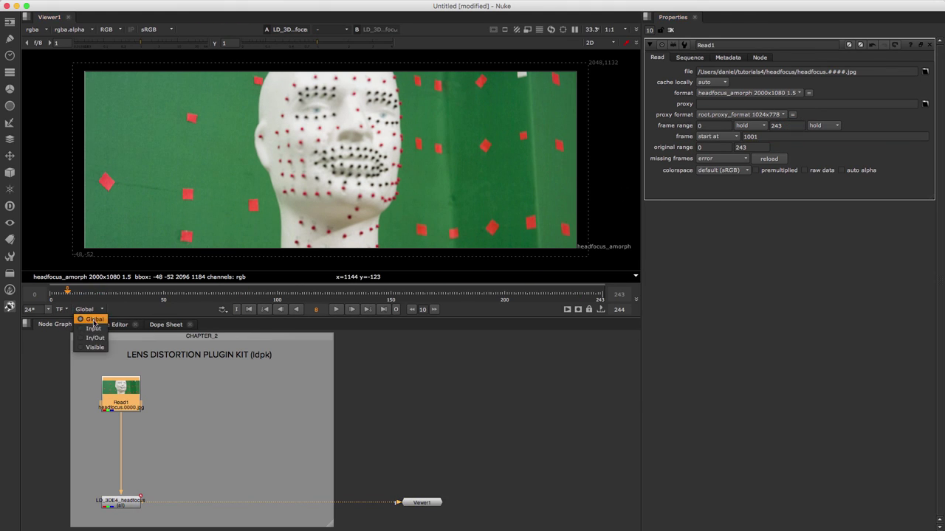
pyautogui.click(93, 328)
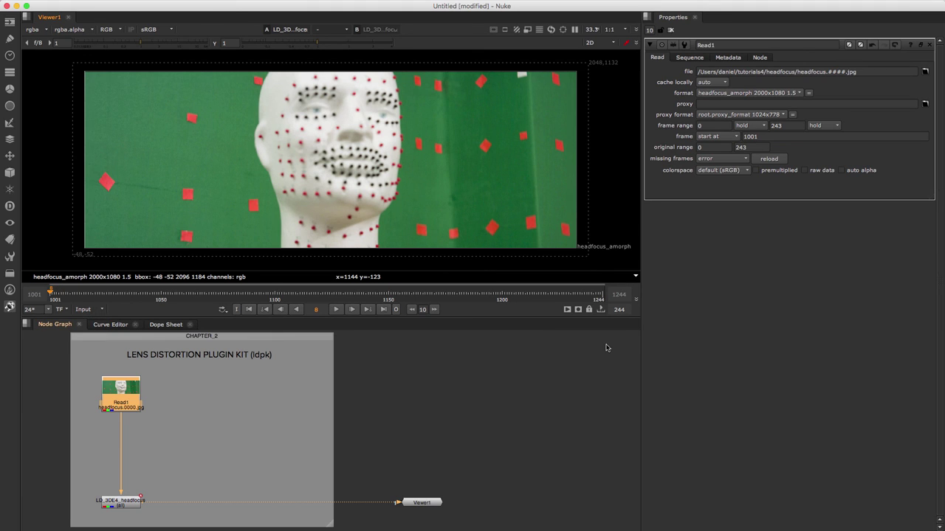
pyautogui.click(584, 293)
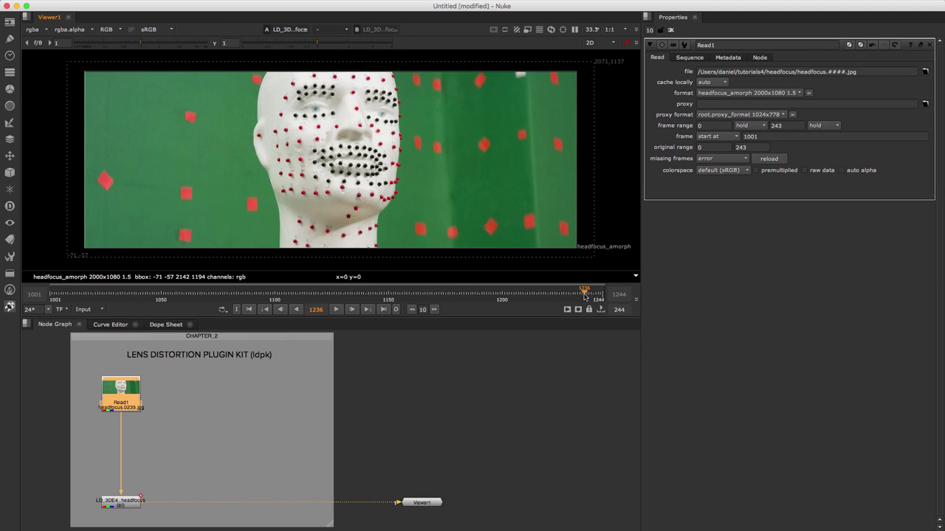
pyautogui.click(63, 293)
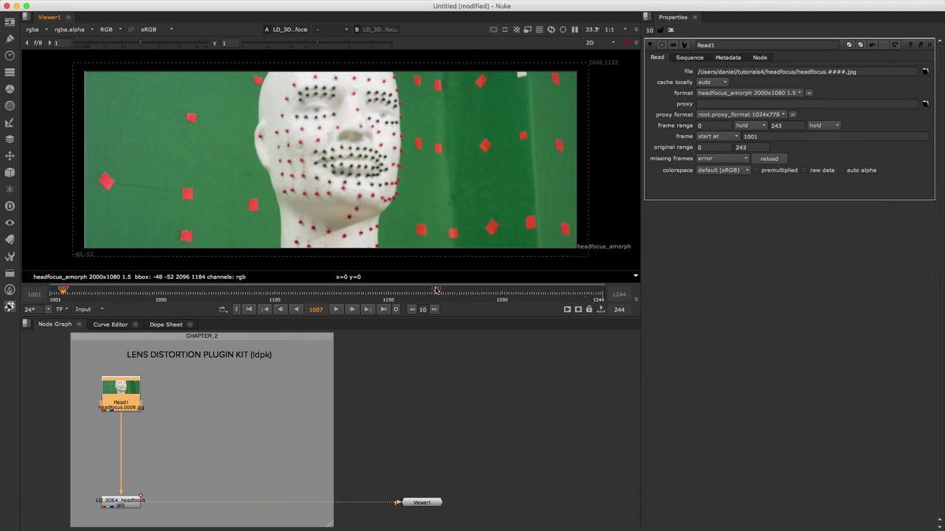
pyautogui.click(580, 293)
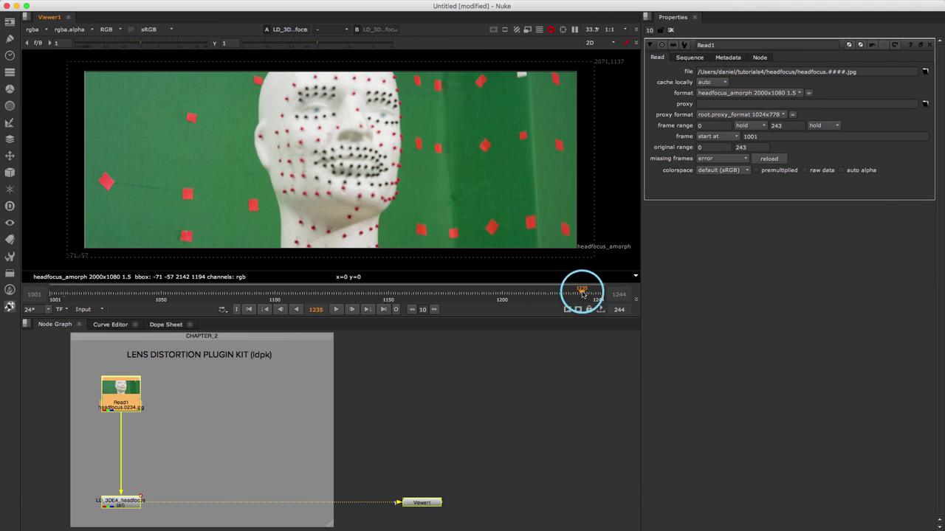
pyautogui.click(63, 294)
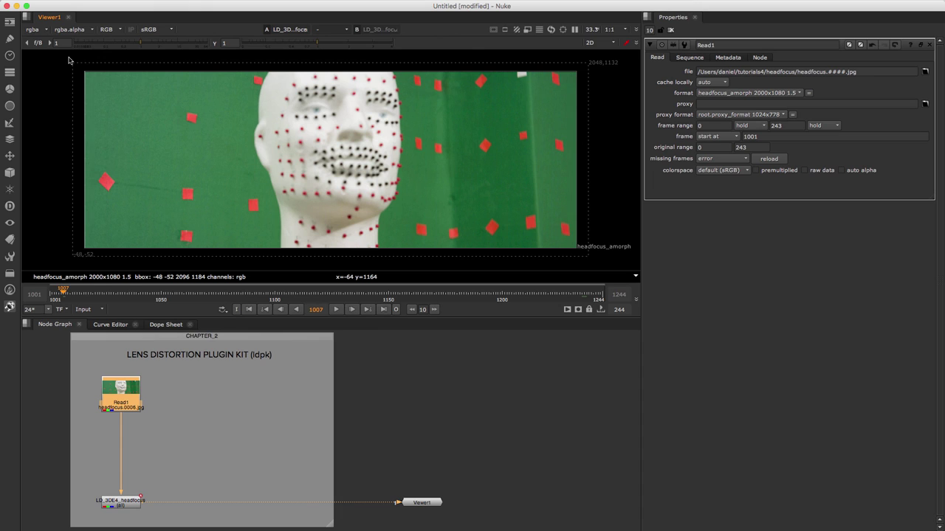
# Step: Add a CheckerBoard node and place it beside the Read node in the CHAPTER_2 backdrop
pyautogui.click(185, 405)
pyautogui.press('Tab')
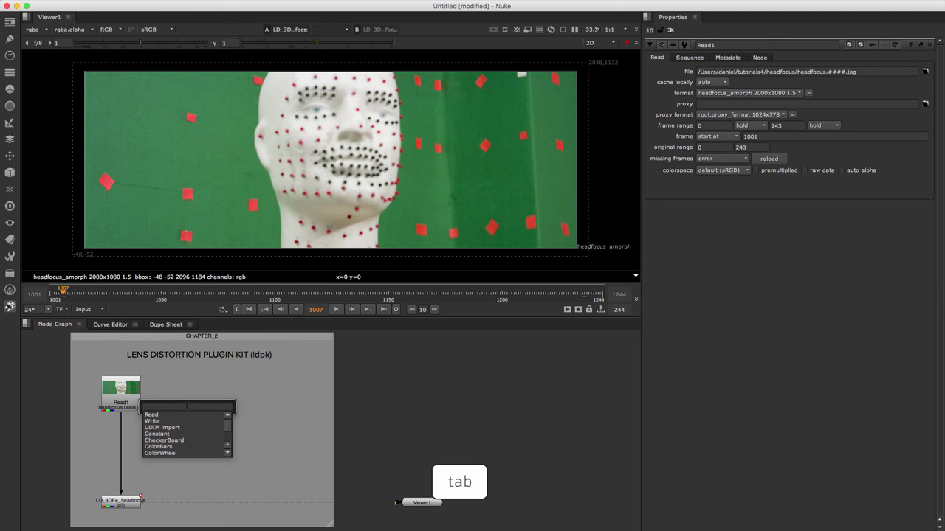
pyautogui.write('CheckerBoard')
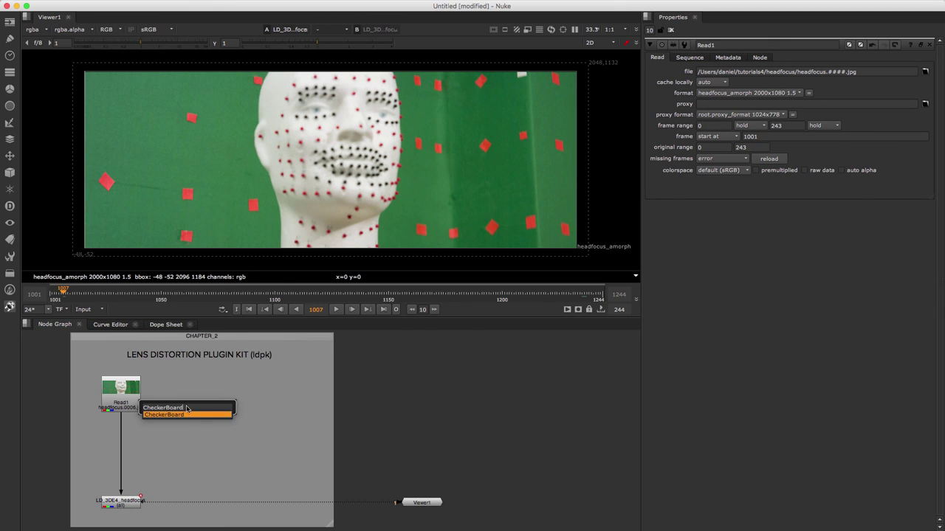
pyautogui.press('Return')
pyautogui.moveTo(186, 408); pyautogui.dragTo(191, 396)
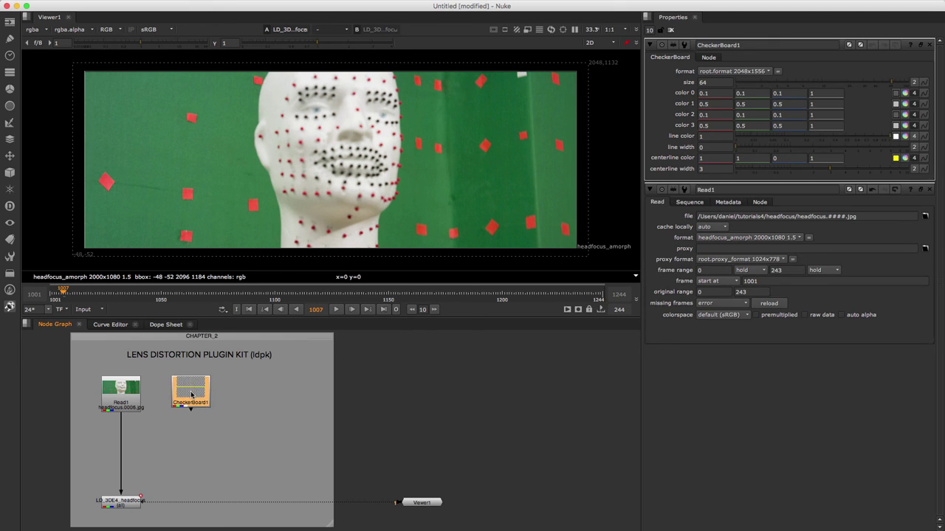
# Step: Add a Merge node that combines the CheckerBoard with the LD_3DE4 headfocus output and feeds the Viewer
pyautogui.press('Tab')
pyautogui.write('merge')
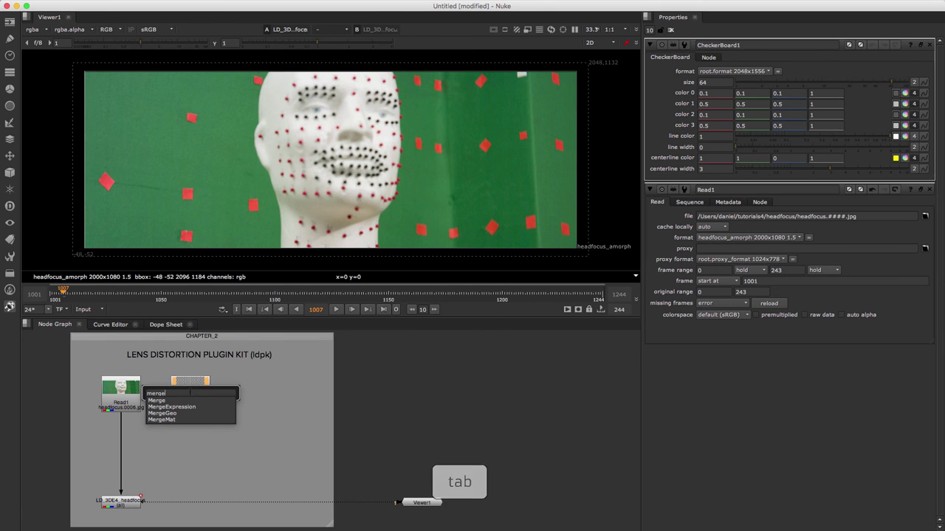
pyautogui.press('Return')
pyautogui.moveTo(246, 390); pyautogui.dragTo(190, 503)
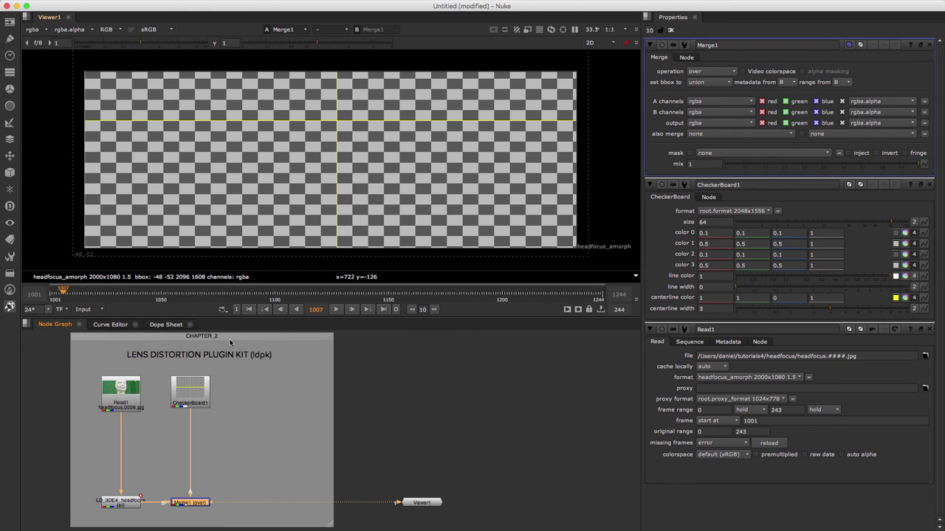
# Step: Give the CheckerBoard a new format named headfocus_overscan with size 2200x1200 and pixel aspect 1.5
pyautogui.doubleClick(199, 390)
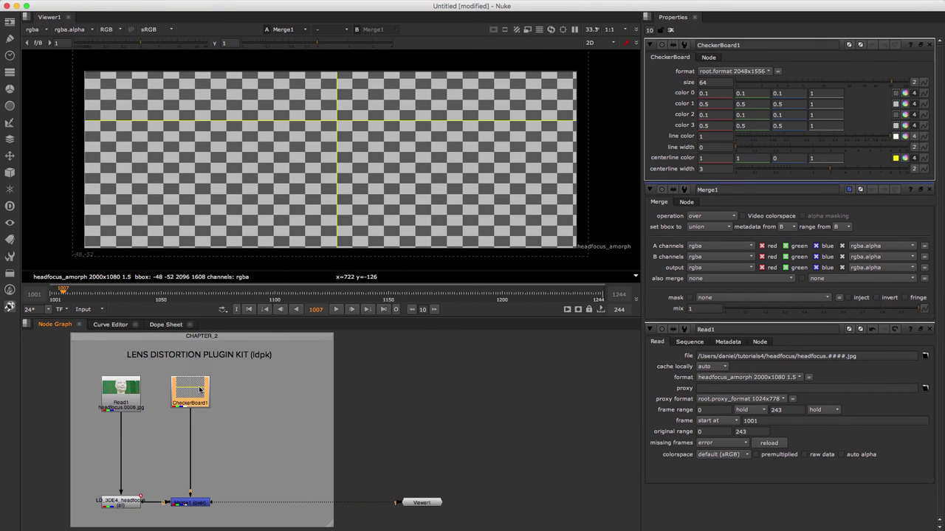
pyautogui.click(766, 71)
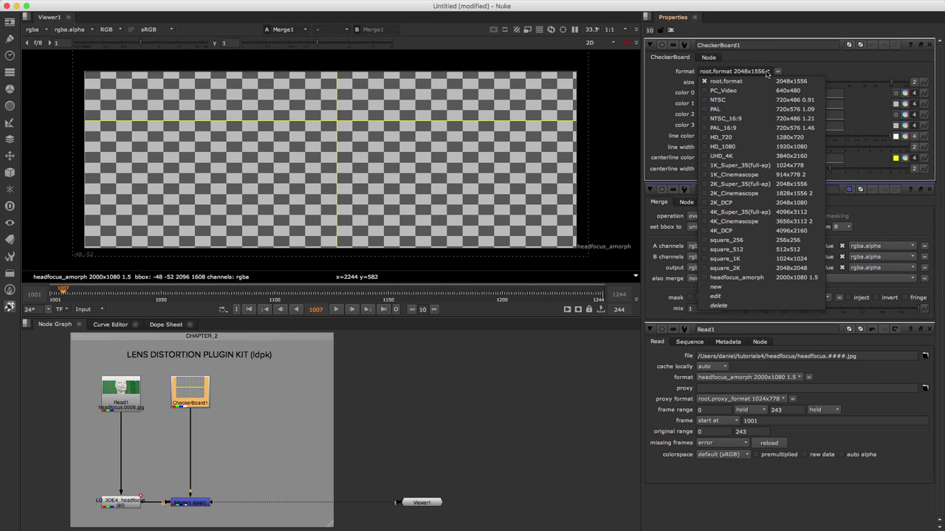
pyautogui.click(757, 288)
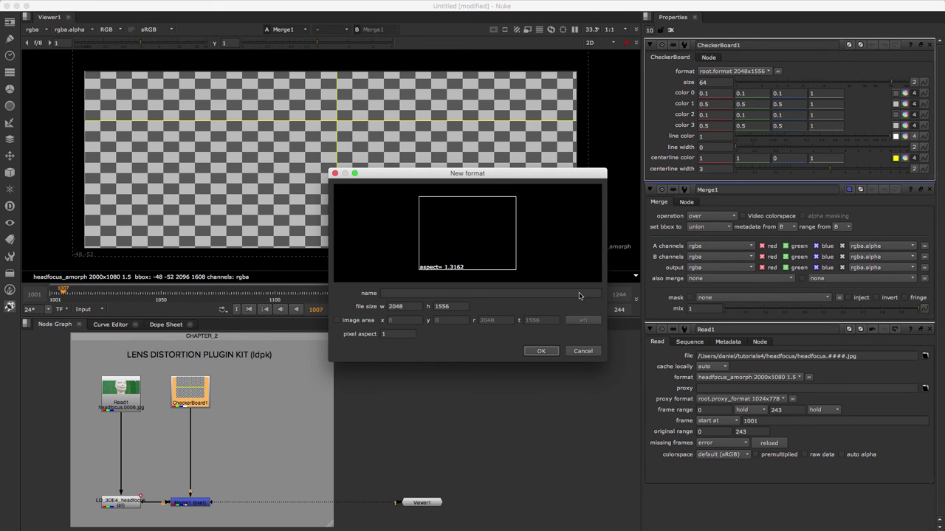
pyautogui.click(579, 295)
pyautogui.write('headfocus_overscan')
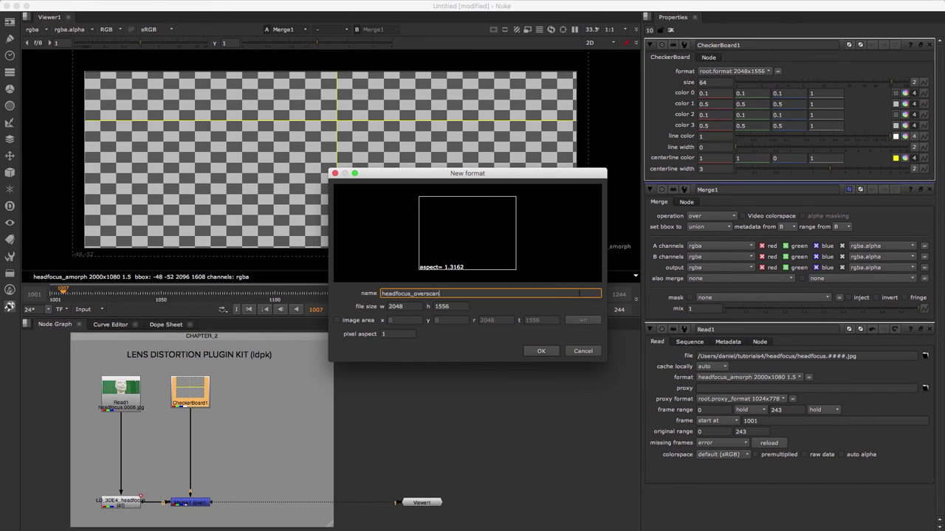
pyautogui.press('Tab')
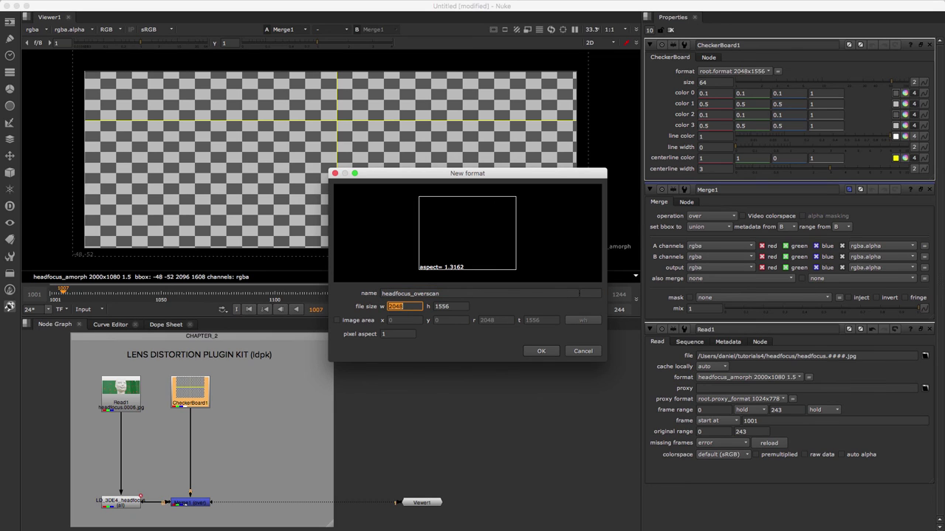
pyautogui.write('2200')
pyautogui.press('Tab')
pyautogui.write('12')
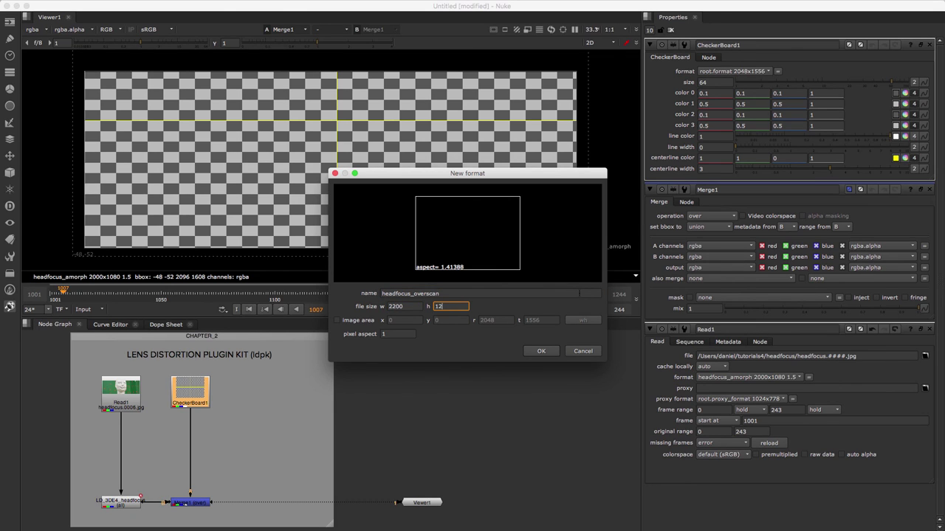
pyautogui.press('Tab')
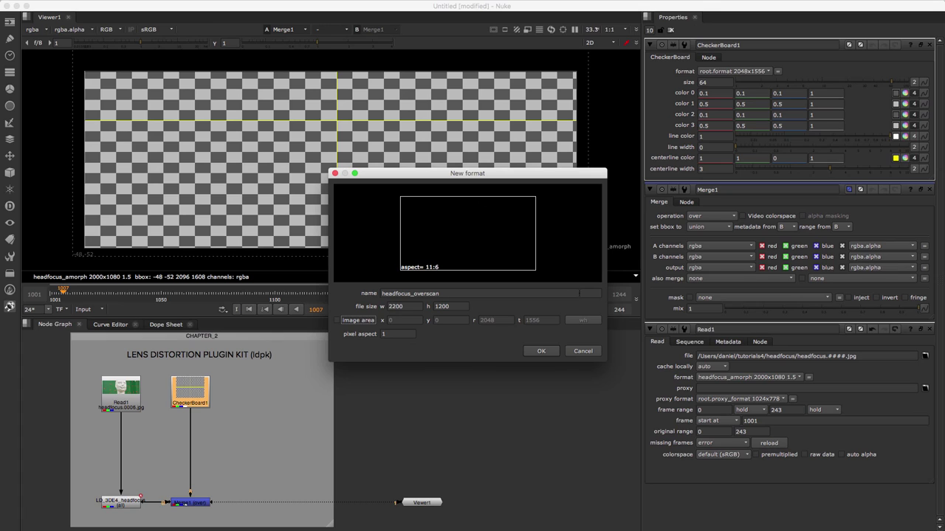
pyautogui.press('Tab')
pyautogui.press('Tab')
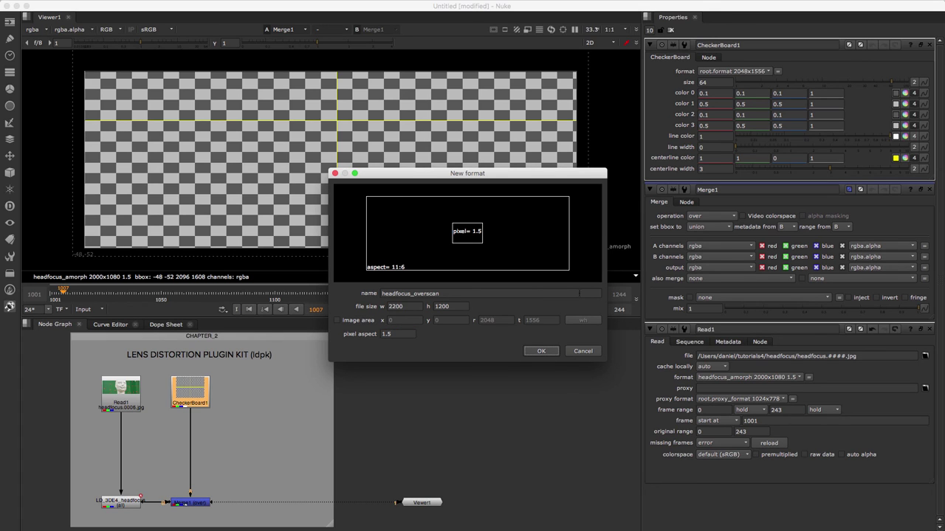
pyautogui.click(542, 352)
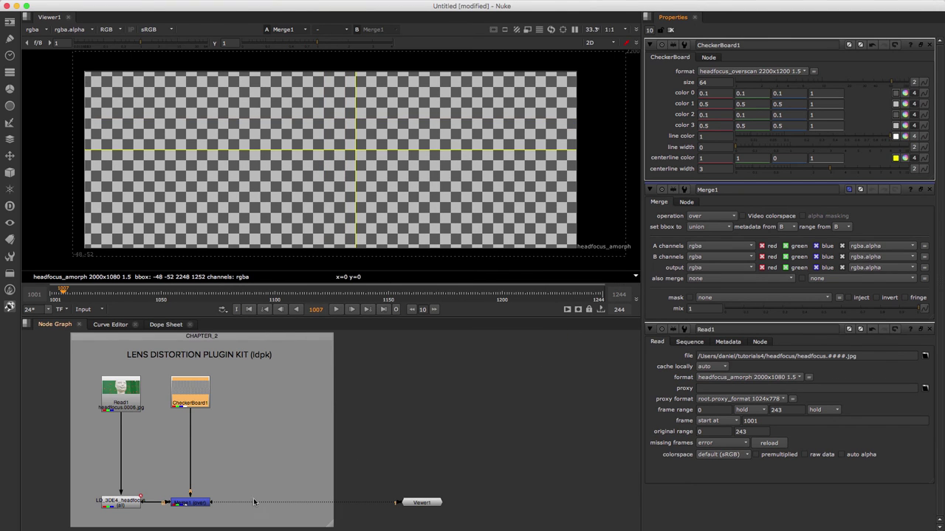
# Step: Set the Merge node's operation to overlay so the checkerboard blends with the headfocus plate
pyautogui.click(190, 502)
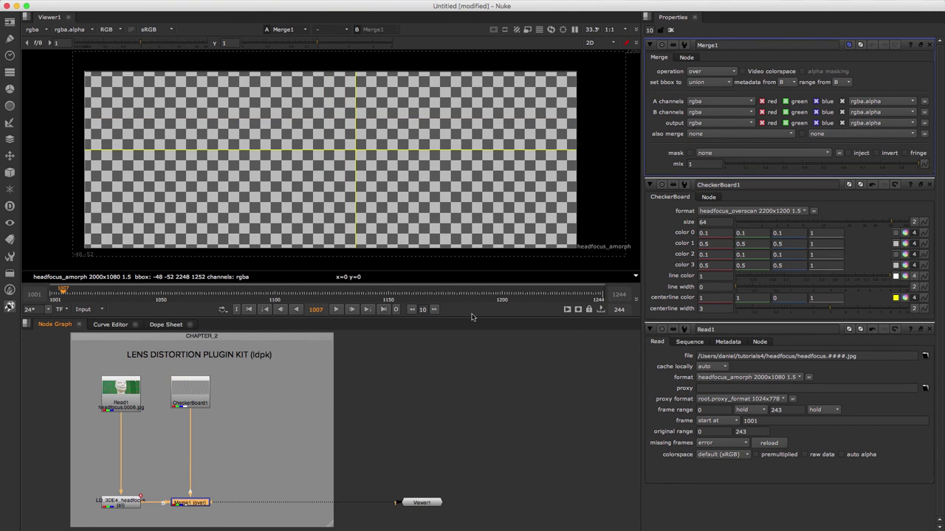
pyautogui.click(707, 71)
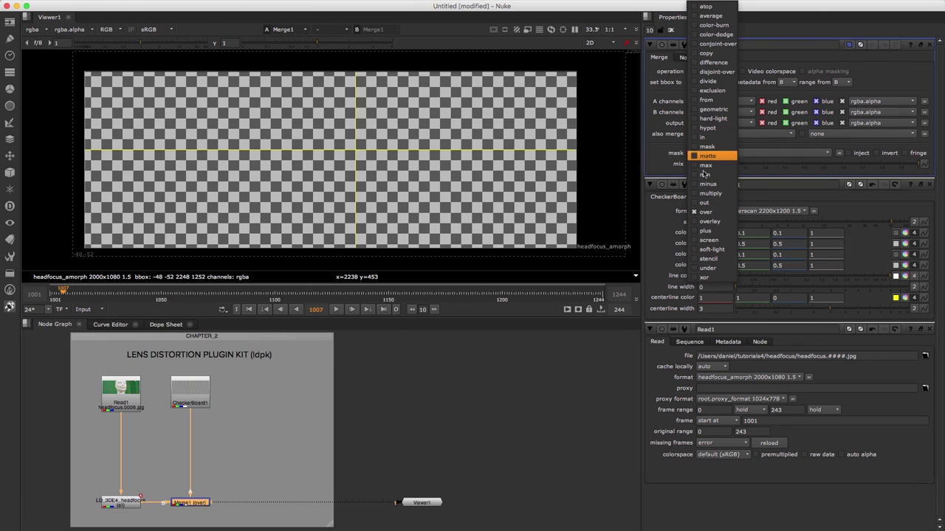
pyautogui.click(709, 222)
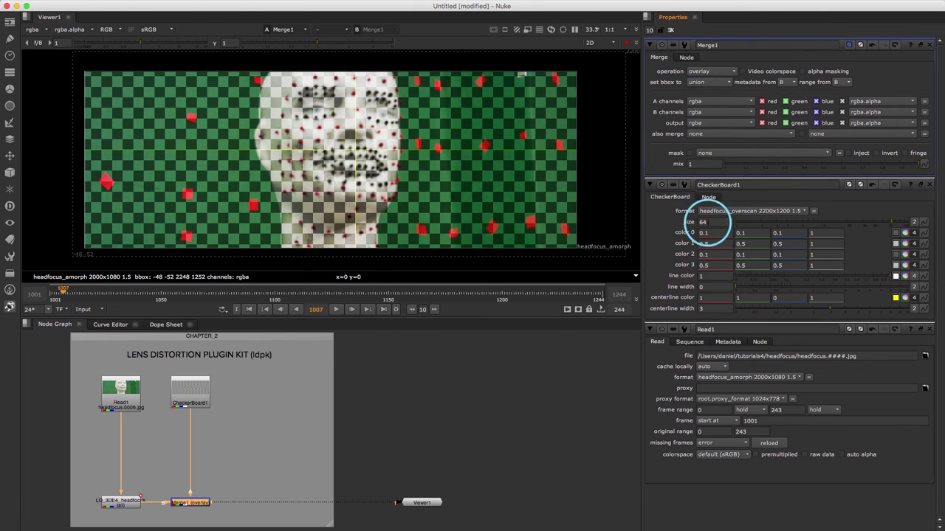
# Step: Lower the Merge node's mix to 0.41 and insert a Reformat node between the CheckerBoard and Merge nodes
pyautogui.click(803, 166)
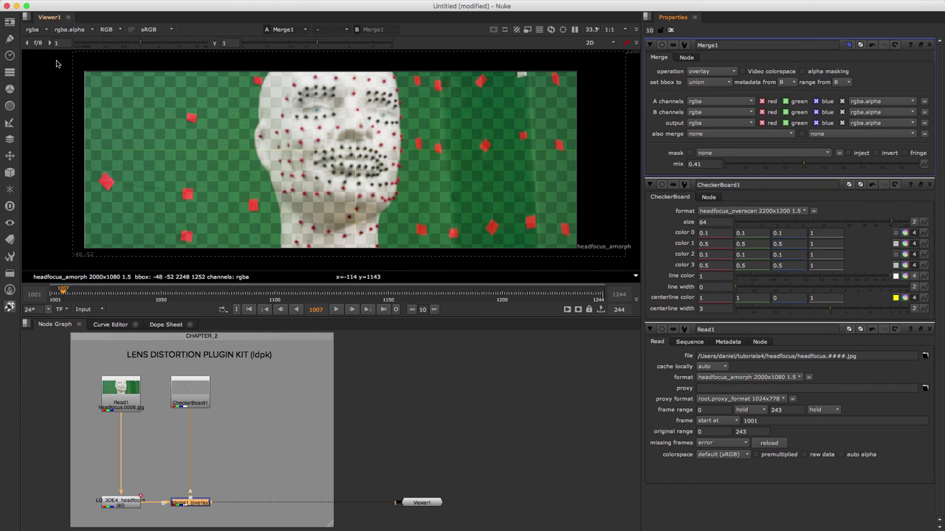
pyautogui.click(190, 391)
pyautogui.press('Tab')
pyautogui.write('ref')
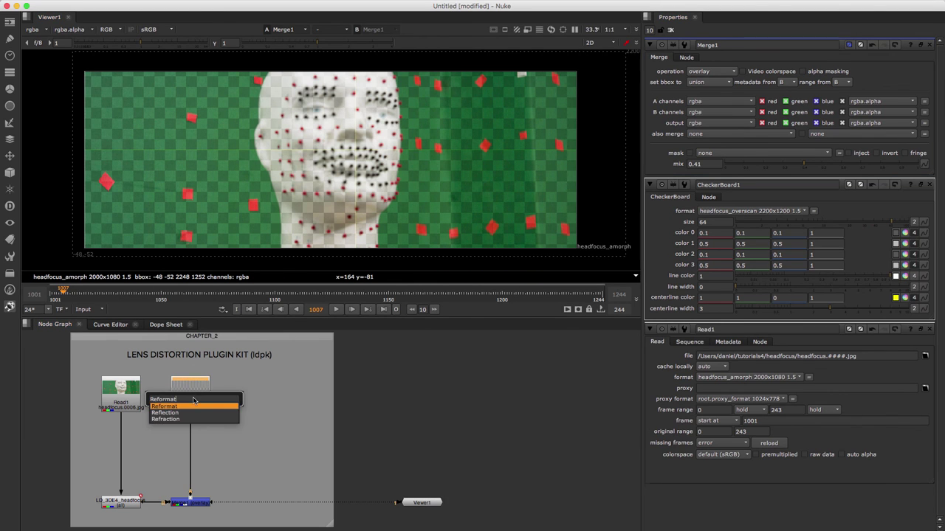
pyautogui.press('Return')
pyautogui.click(189, 418)
pyautogui.moveTo(189, 423); pyautogui.dragTo(191, 438)
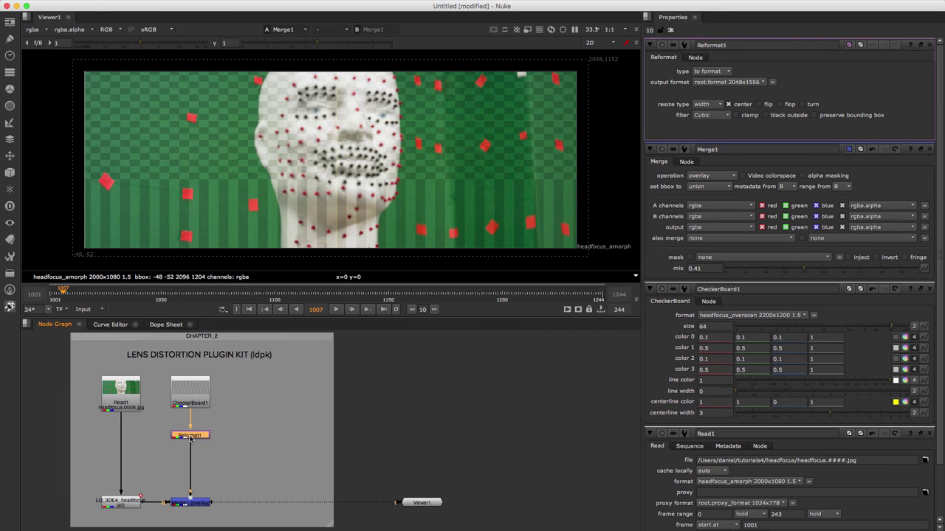
# Step: Set the Reformat node's output format to headfocus_amorph and resize type to none, enable preserve bounding box, and compare frames at both shot ends
pyautogui.click(759, 82)
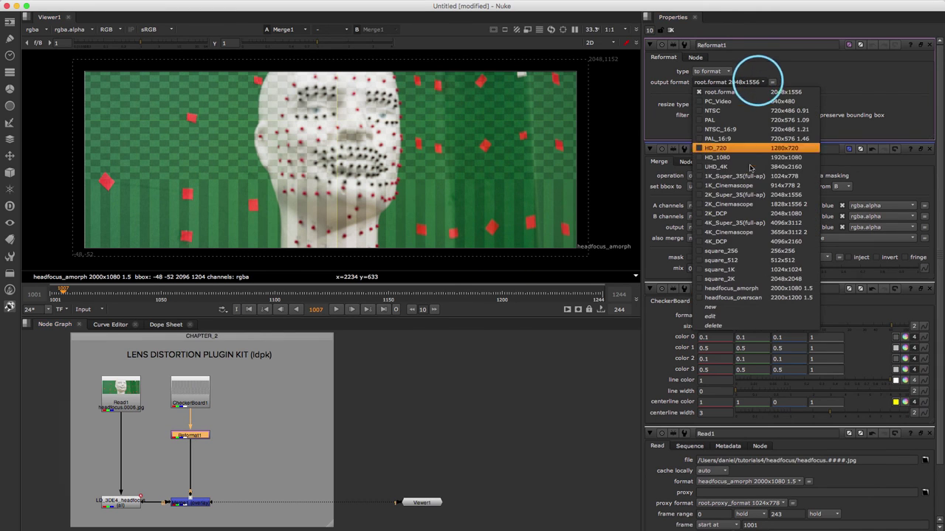
pyautogui.click(754, 290)
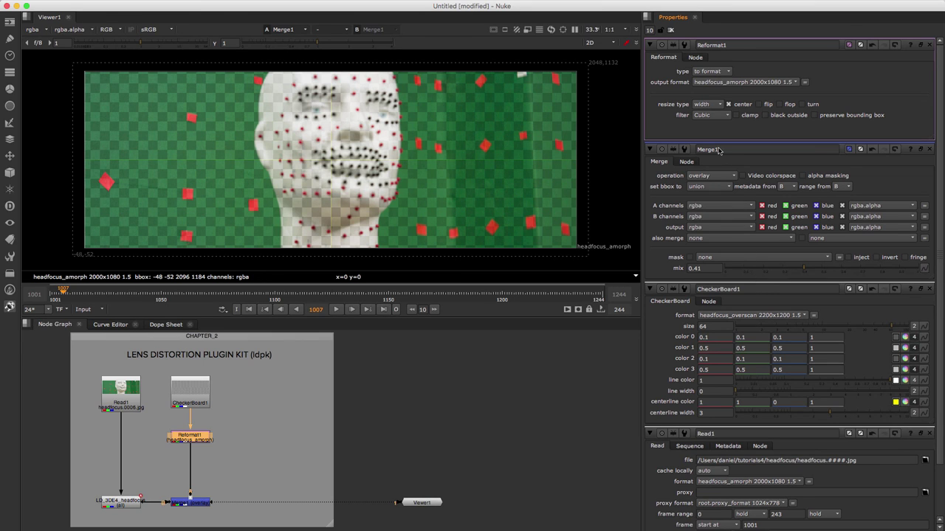
pyautogui.click(707, 104)
pyautogui.click(711, 100)
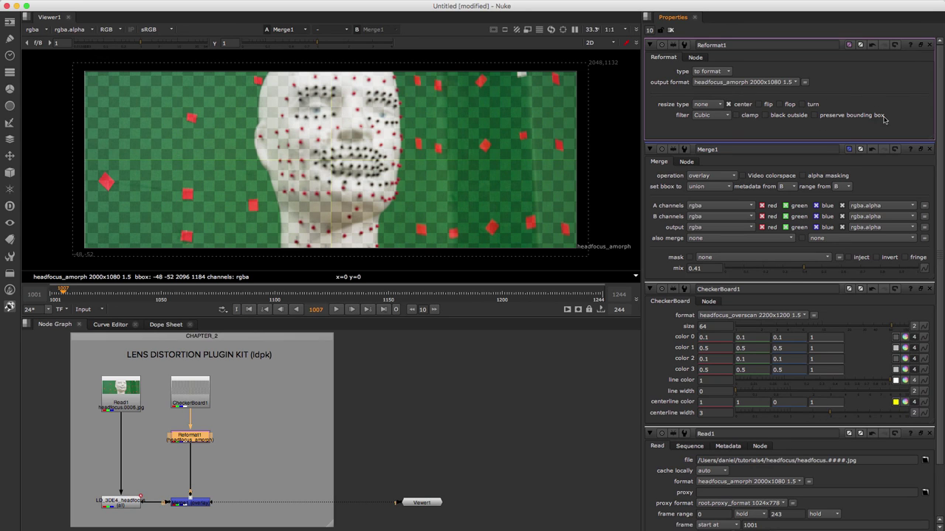
pyautogui.click(815, 116)
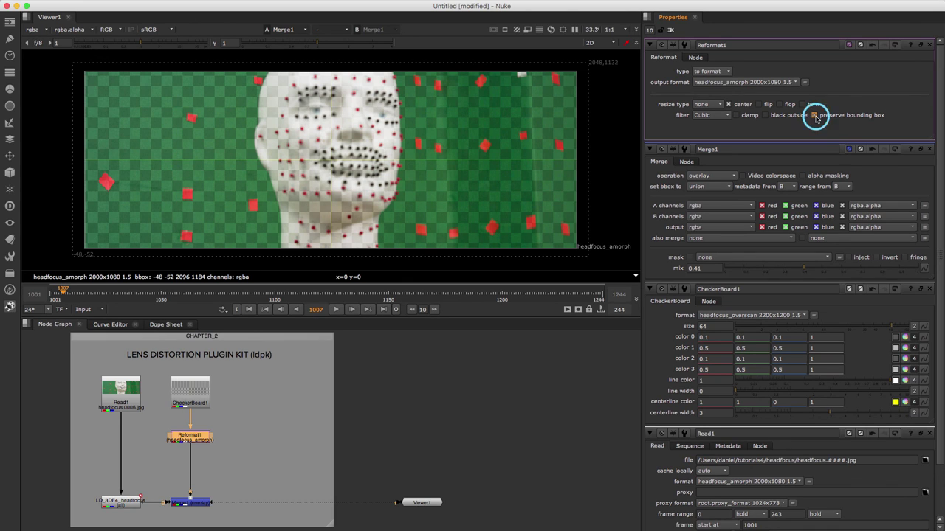
pyautogui.click(586, 296)
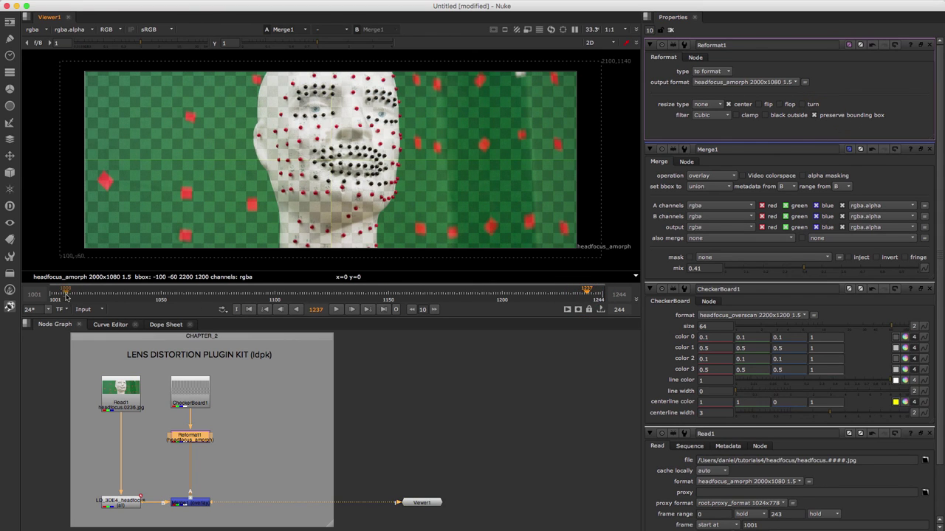
pyautogui.click(59, 295)
pyautogui.click(589, 294)
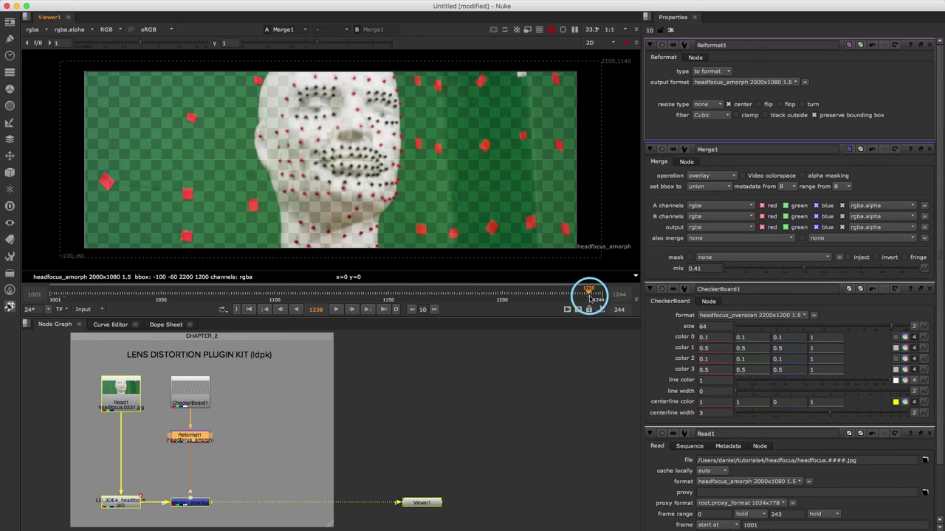
pyautogui.click(67, 295)
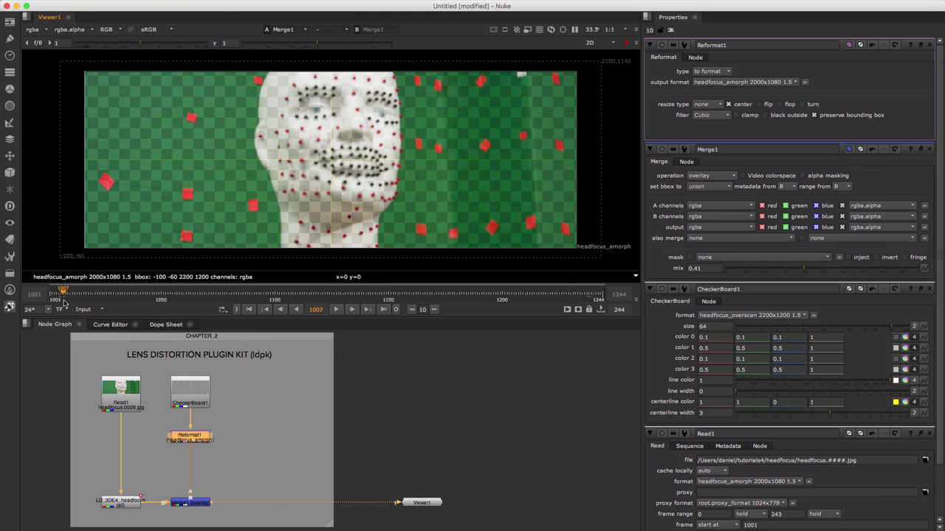
# Step: Duplicate the LD_3DE4 headfocus node and place the copy between the Merge node and the Viewer
pyautogui.click(119, 505)
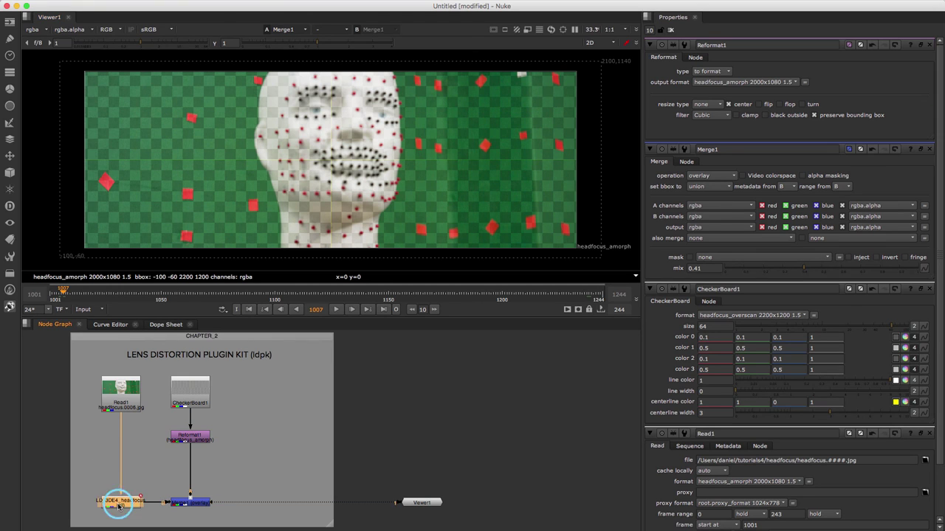
pyautogui.hotkey('ctrl', 'c')
pyautogui.click(192, 503)
pyautogui.hotkey('ctrl', 'v')
pyautogui.moveTo(196, 521); pyautogui.dragTo(270, 507)
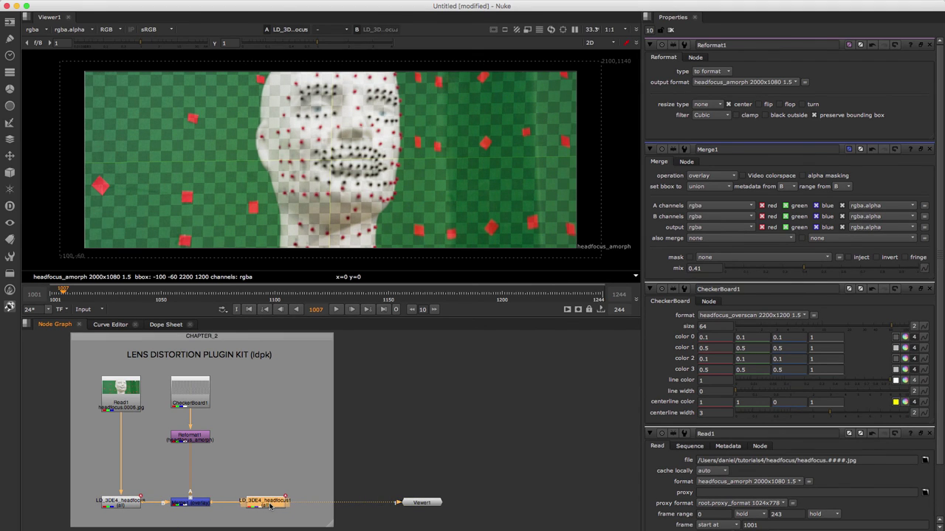
# Step: Set the duplicated LD_3DE4 node's direction to distort and compare the redistorted plate near the start and end of the shot
pyautogui.doubleClick(270, 507)
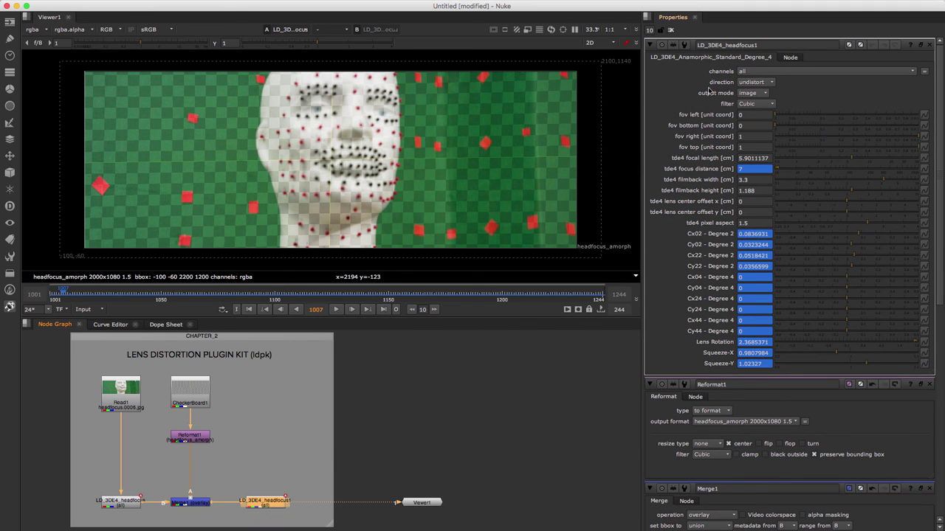
pyautogui.click(766, 84)
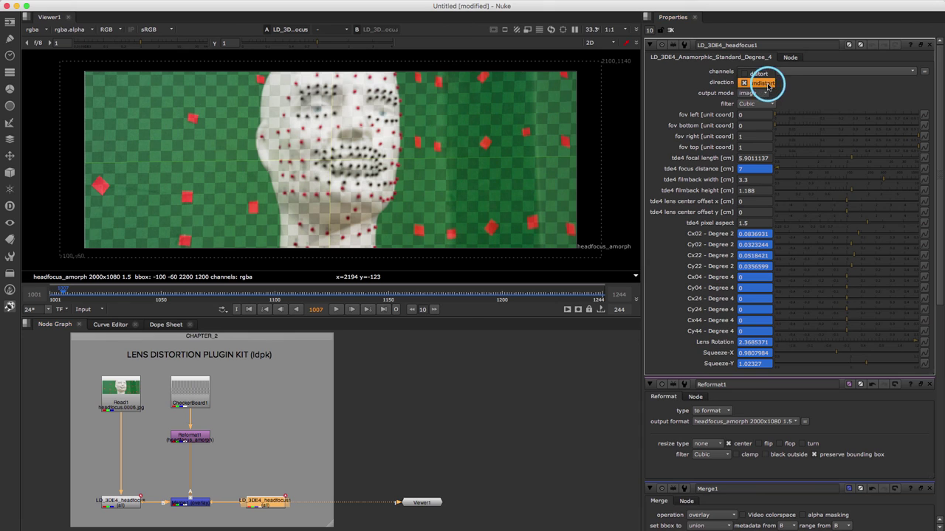
pyautogui.click(768, 76)
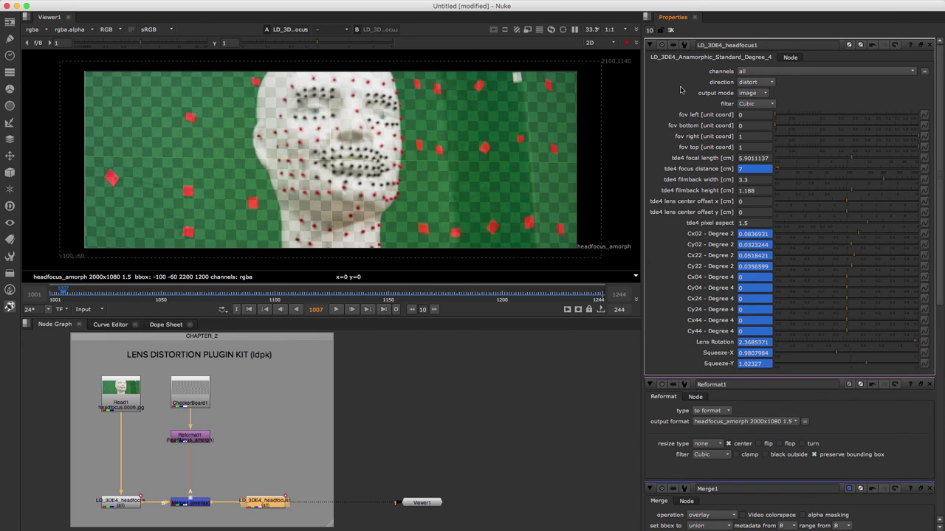
pyautogui.click(586, 295)
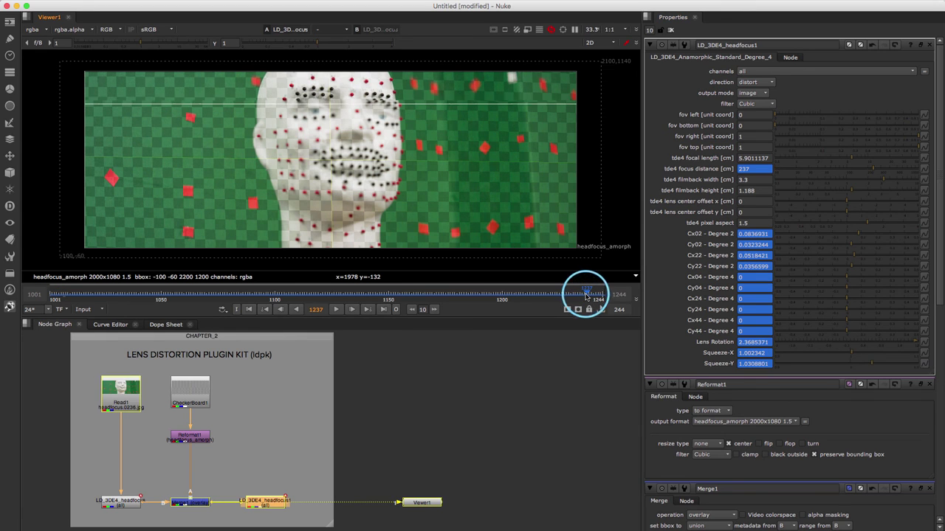
pyautogui.click(61, 294)
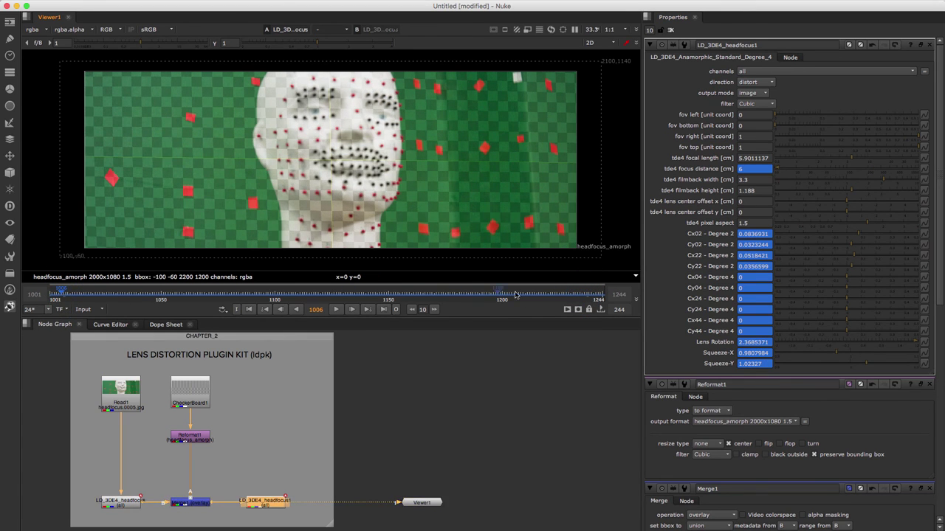
pyautogui.click(581, 294)
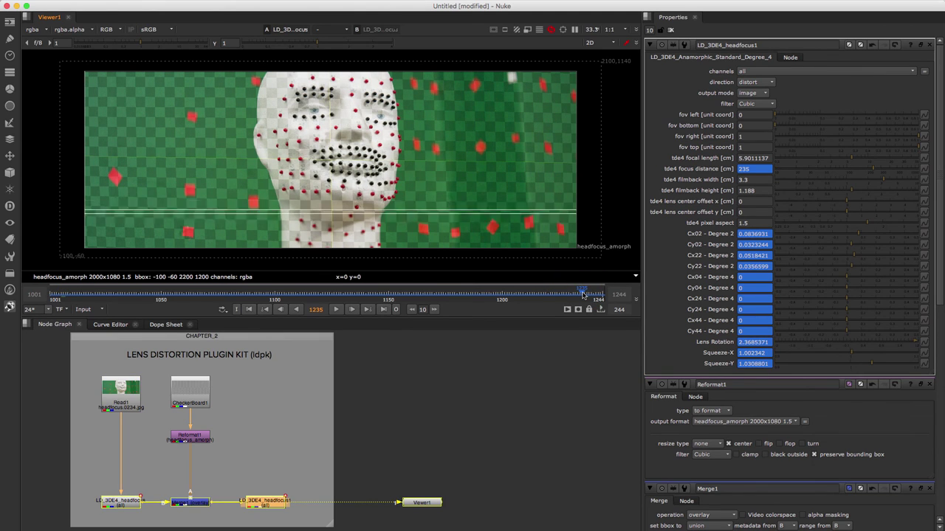
pyautogui.click(57, 294)
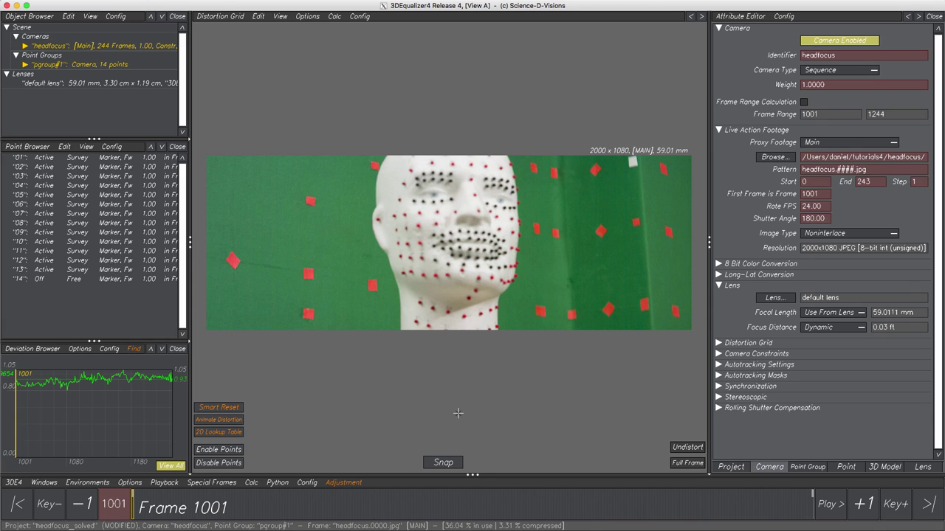
# Step: Preview the undistorted headfocus footage in 3DEqualizer4 between frames 1001 and 1214, and view the Adjust Curve Vertices exercise page in the browser
pyautogui.click(684, 450)
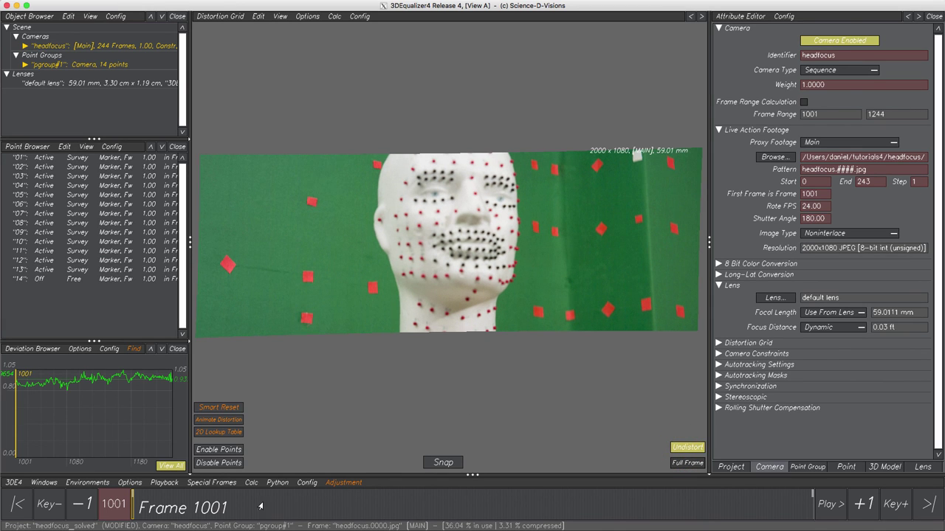
pyautogui.moveTo(133, 505); pyautogui.dragTo(727, 506)
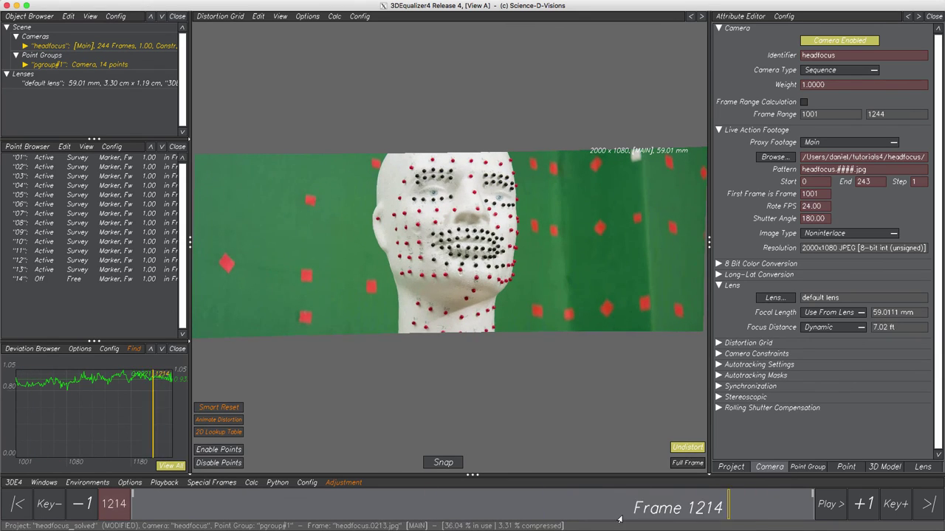
pyautogui.moveTo(619, 520); pyautogui.dragTo(96, 519)
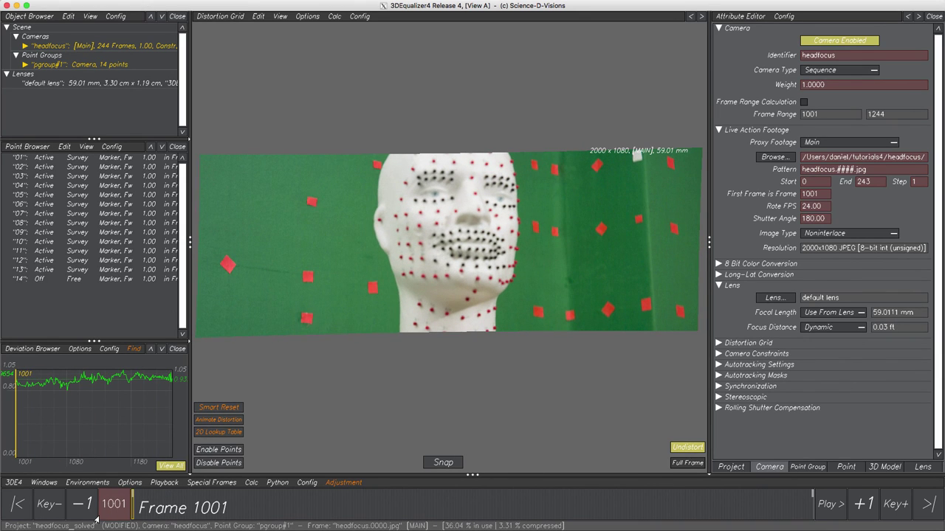
pyautogui.press('super+Tab')
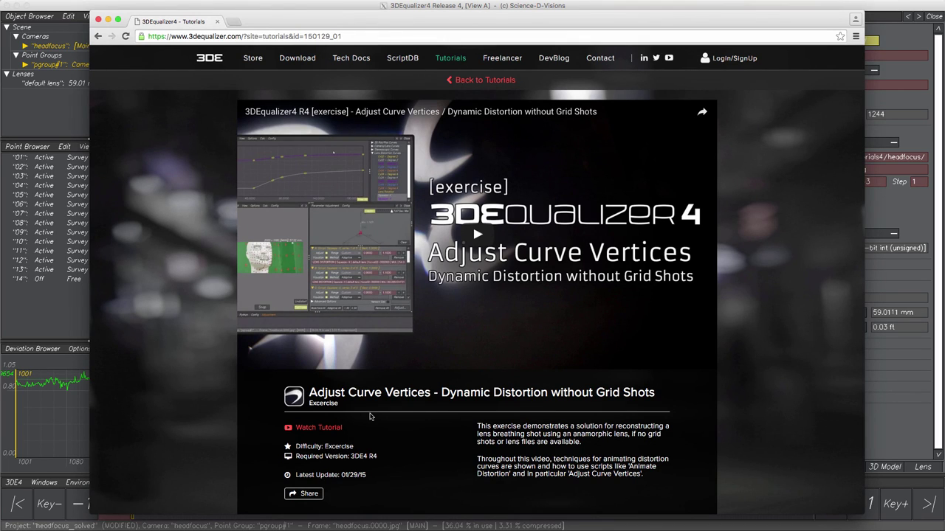
pyautogui.click(108, 20)
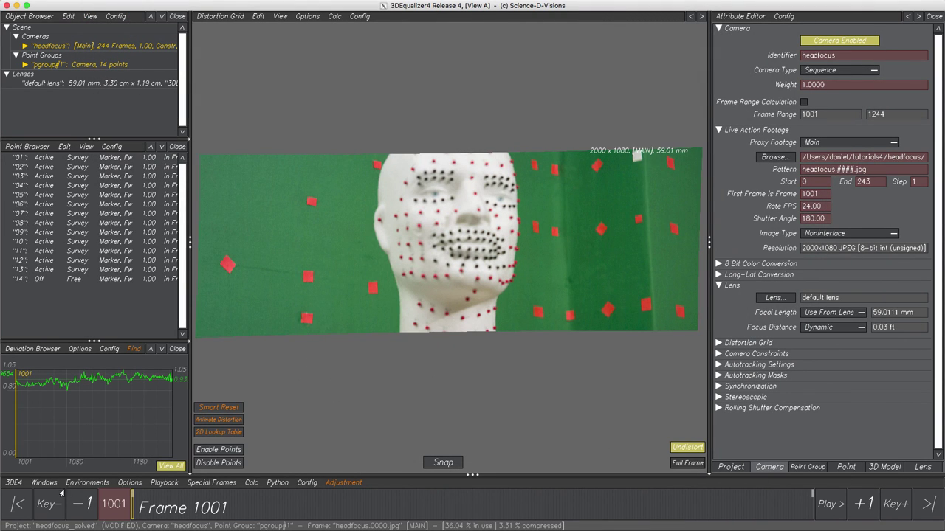
# Step: Export the headfocus camera's Nuke LD_3DE4 Lens Distortion Node as headfocus_ldpk in the tutorials4 project_files folder
pyautogui.click(14, 482)
pyautogui.click(23, 441)
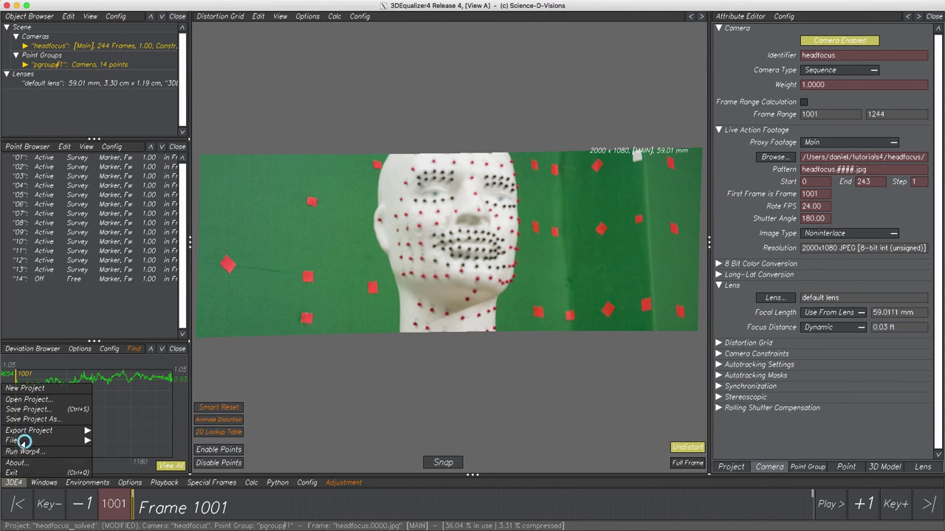
pyautogui.click(102, 427)
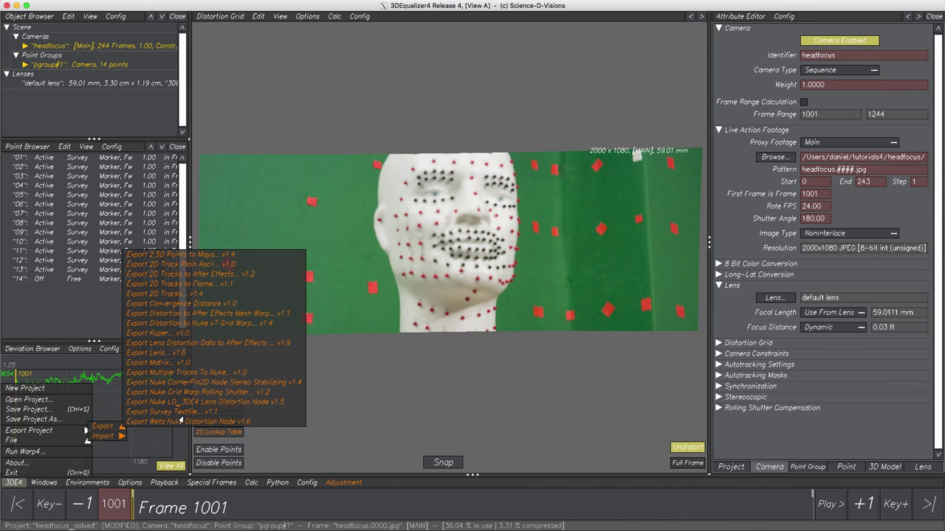
pyautogui.click(287, 404)
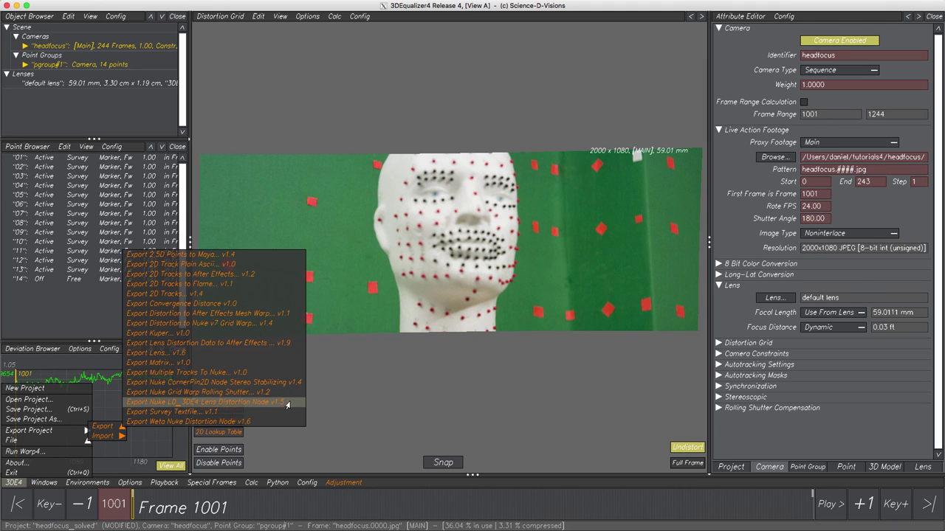
pyautogui.click(287, 404)
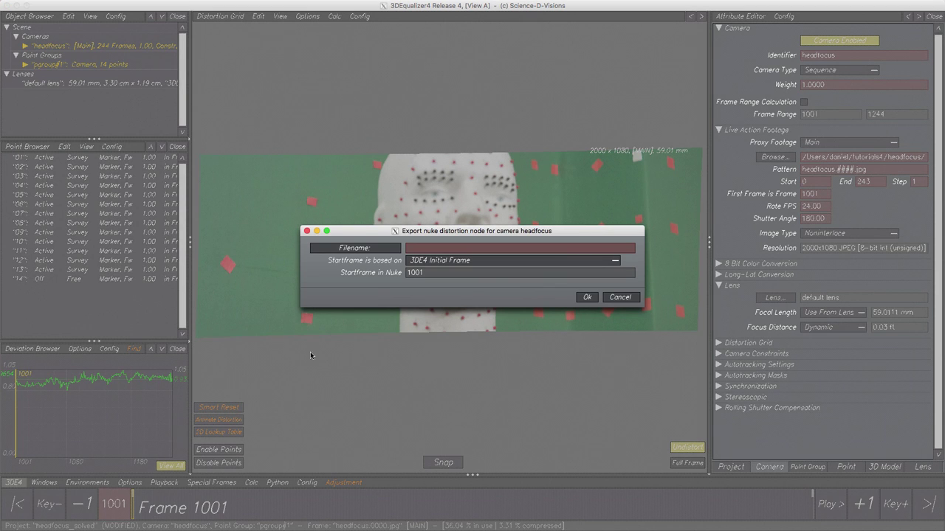
pyautogui.click(355, 248)
pyautogui.click(395, 455)
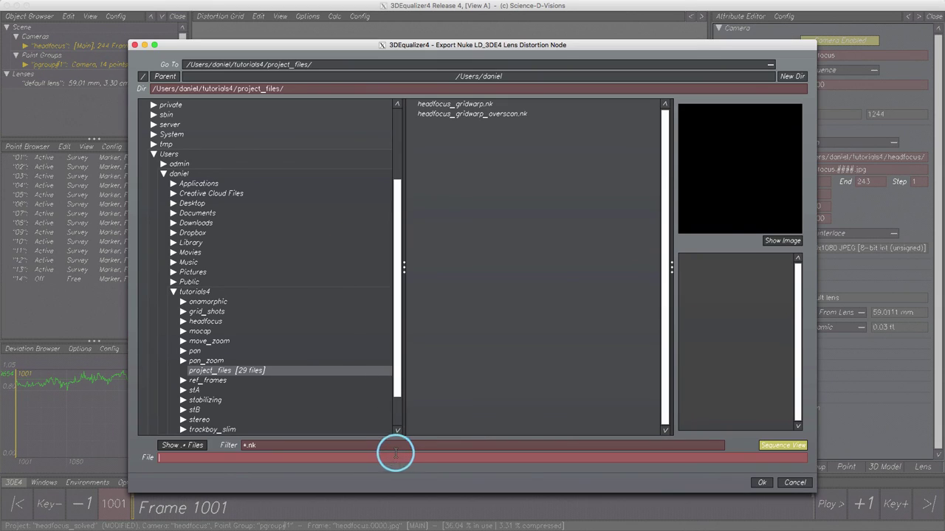
pyautogui.write('headfocus_ldpk')
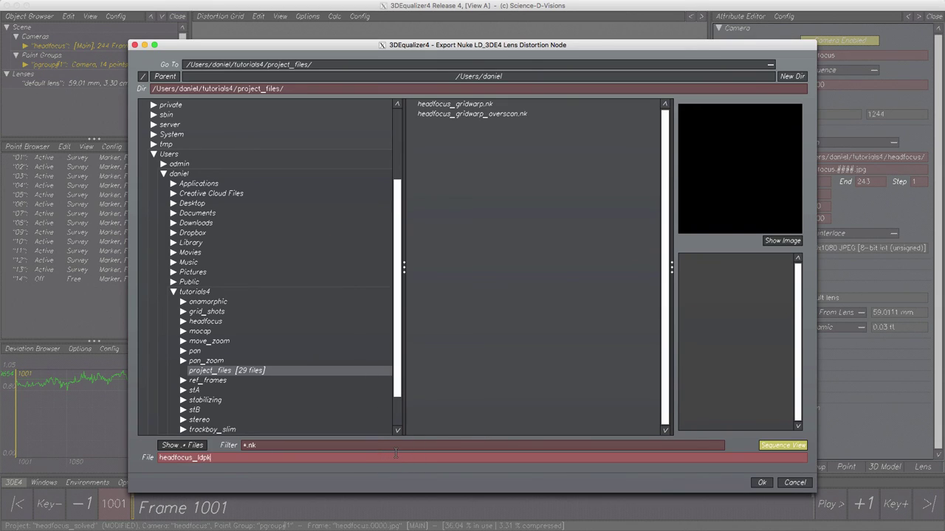
pyautogui.press('Return')
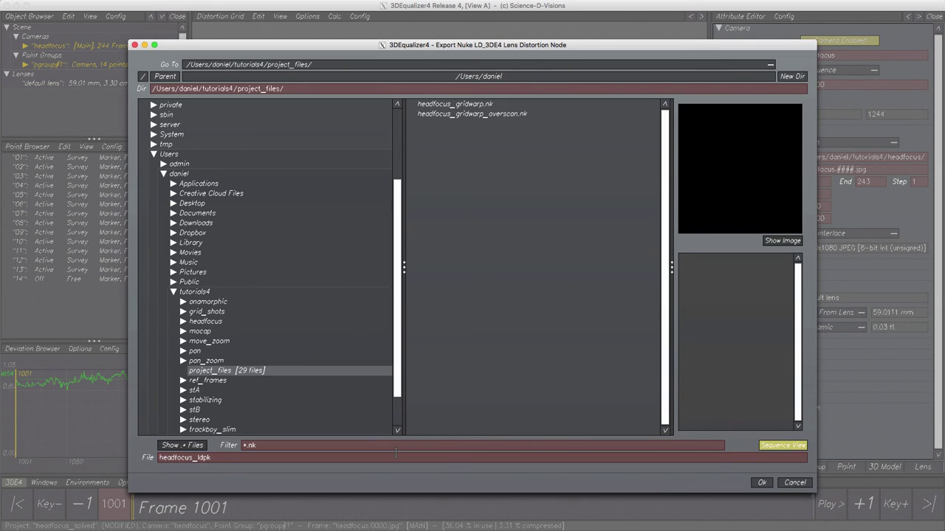
pyautogui.click(760, 483)
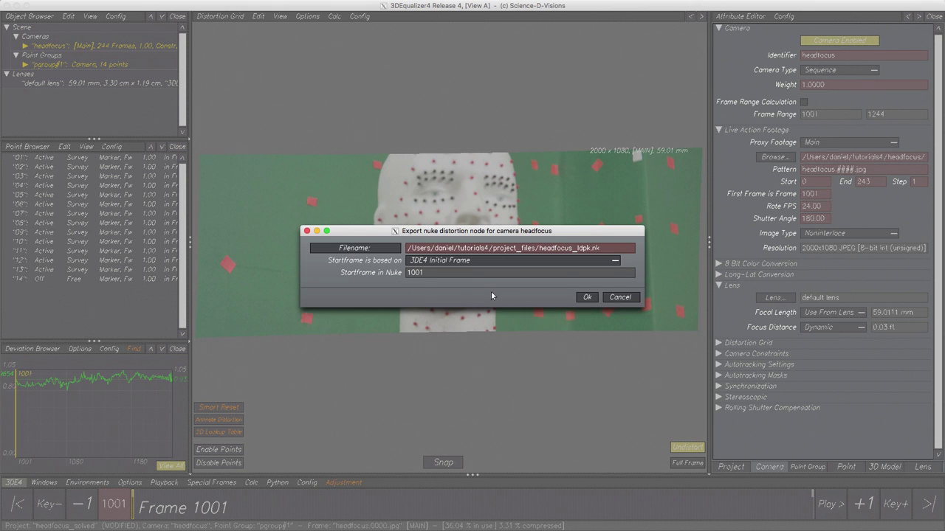
pyautogui.click(587, 298)
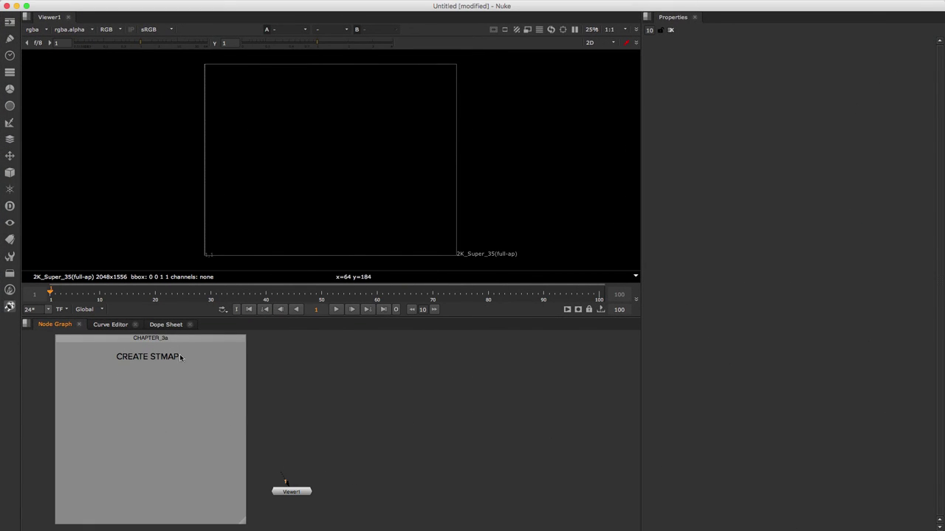
# Step: Read in the headfocus.####.jpg sequence, place its node in the CREATE STMAP backdrop and connect the Viewer to it
pyautogui.click(12, 25)
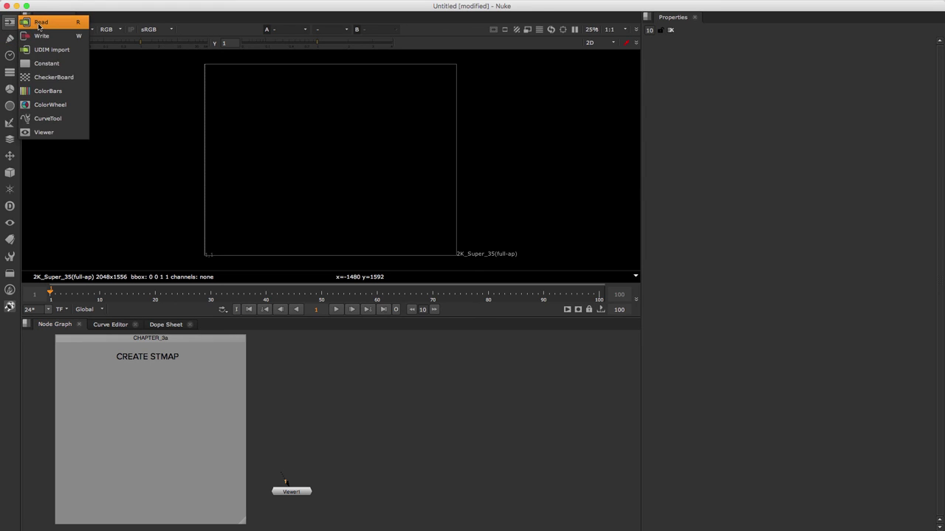
pyautogui.click(38, 22)
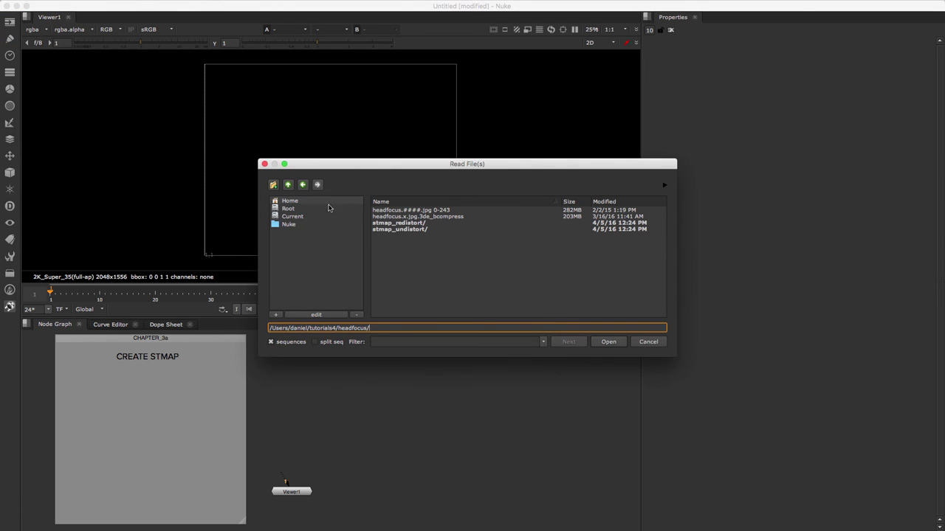
pyautogui.click(389, 210)
pyautogui.click(608, 343)
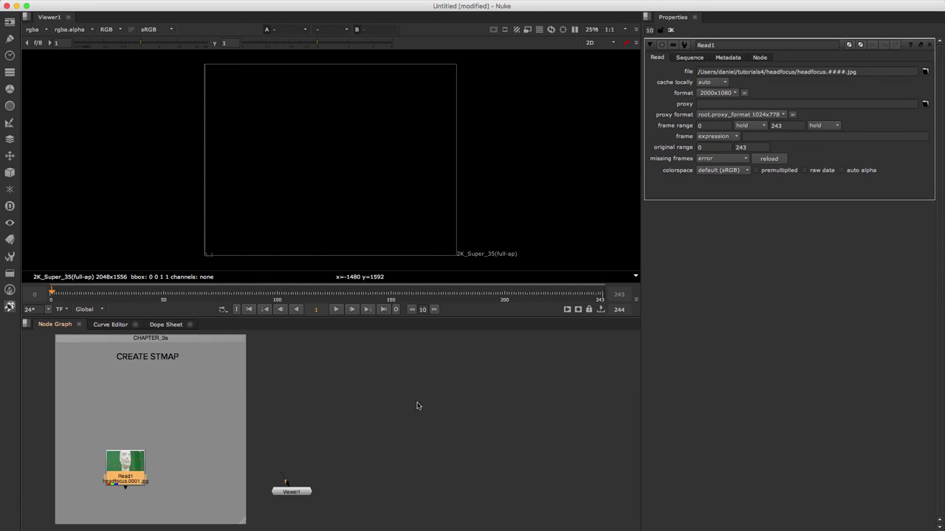
pyautogui.moveTo(121, 465); pyautogui.dragTo(117, 406)
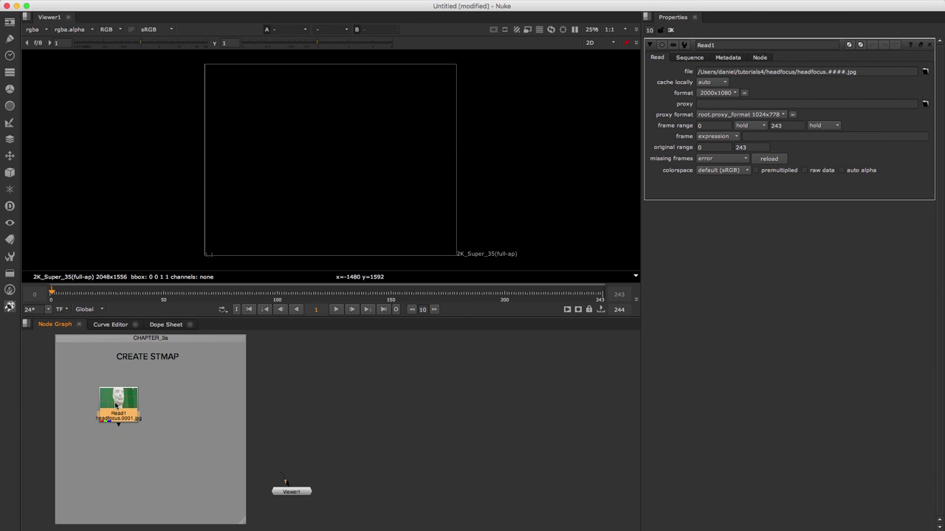
pyautogui.moveTo(285, 481); pyautogui.dragTo(124, 419)
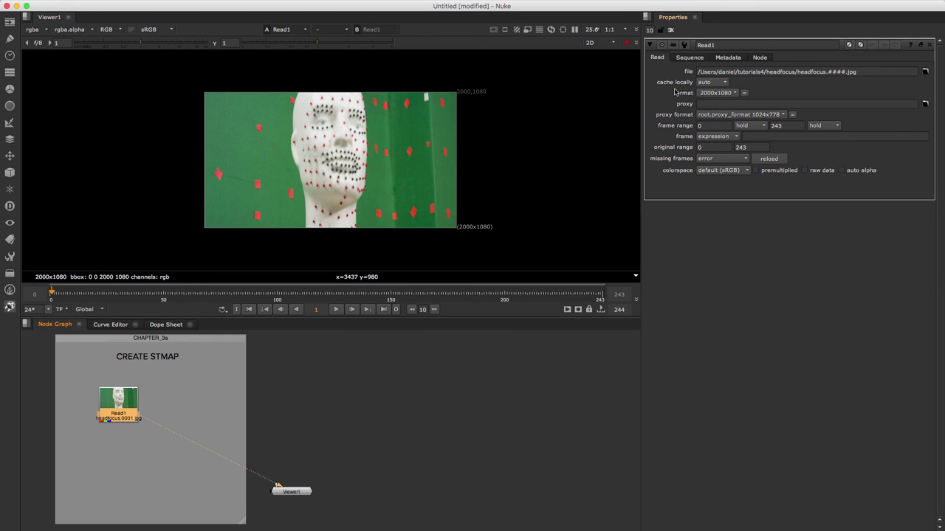
# Step: Edit the Read node's format to a pixel aspect of 1.5 and name it headfocus_amorph
pyautogui.click(733, 94)
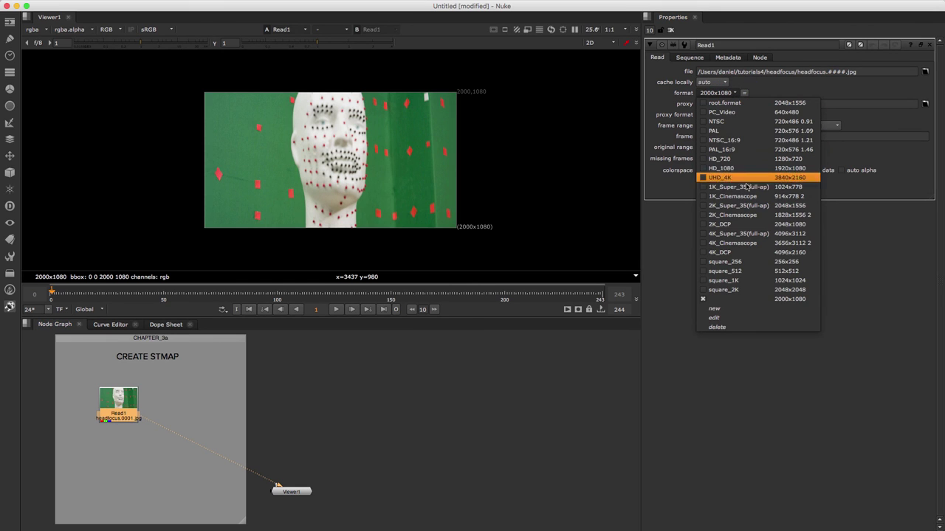
pyautogui.click(742, 318)
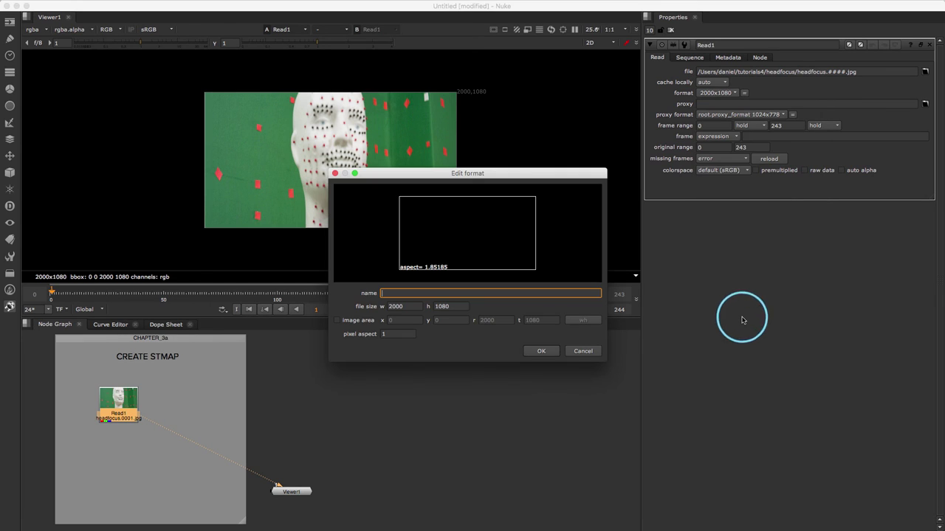
pyautogui.click(407, 333)
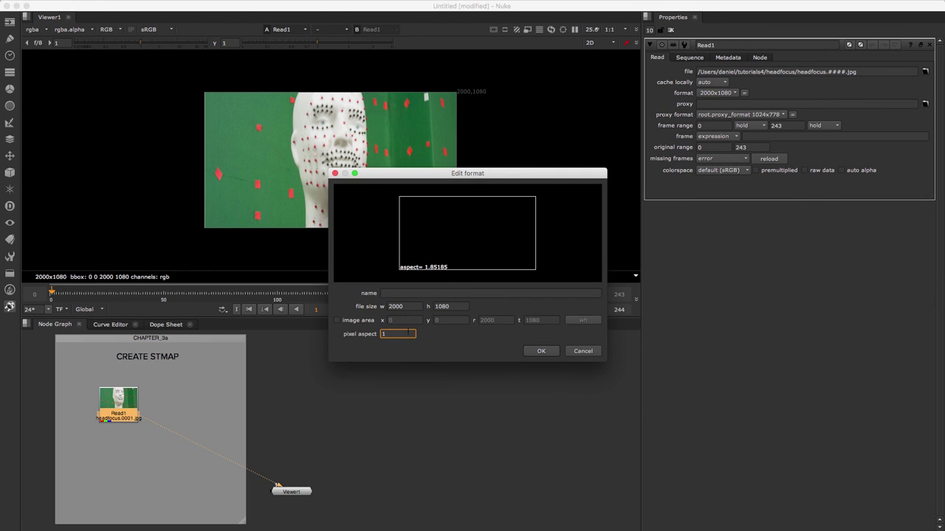
pyautogui.press('Return')
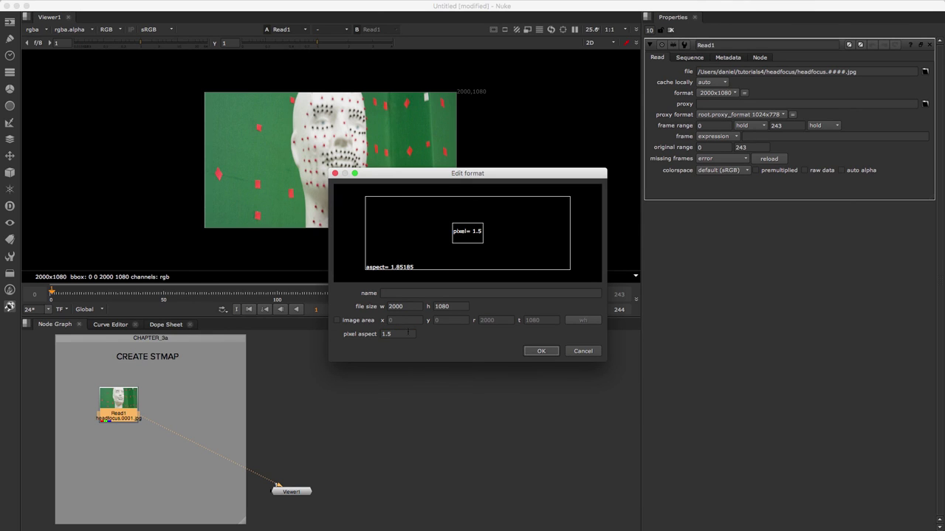
pyautogui.click(465, 293)
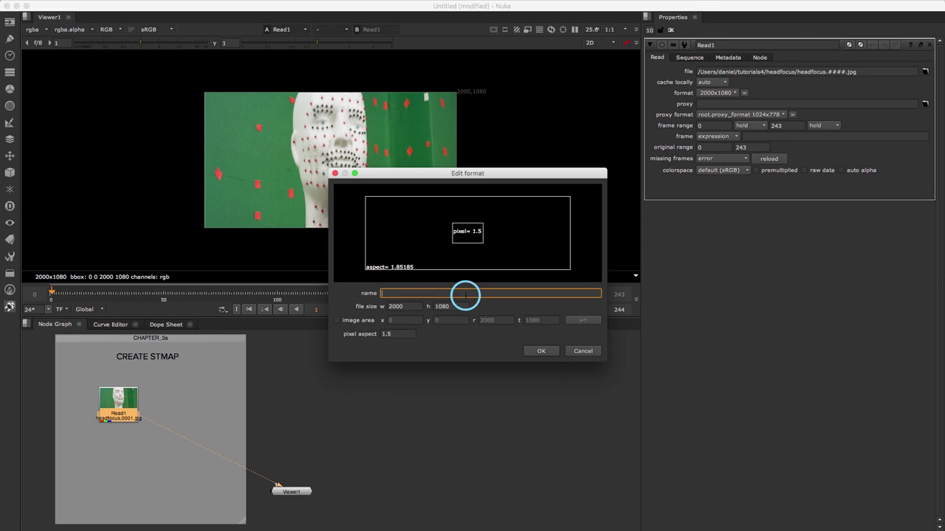
pyautogui.write('headfocus_amorph')
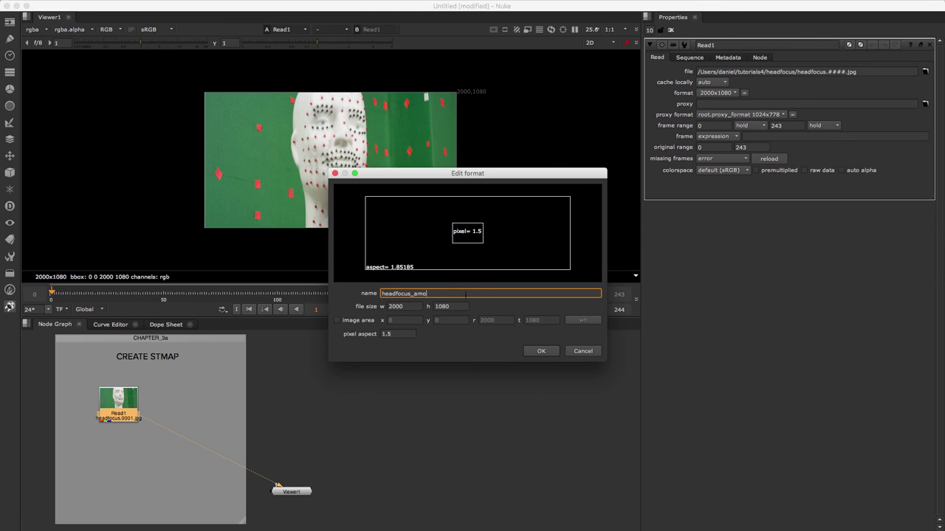
pyautogui.click(541, 351)
pyautogui.press('+')
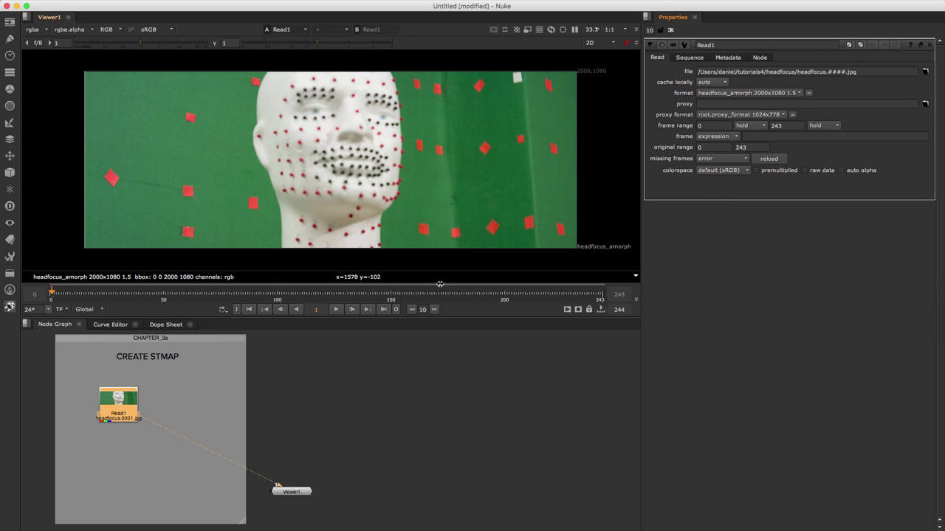
# Step: Insert headfocus_ldpk.nk, place its LD_3DE4 node between the Read node and the Viewer, and compare the plate near the shot's start and end
pyautogui.click(216, 412)
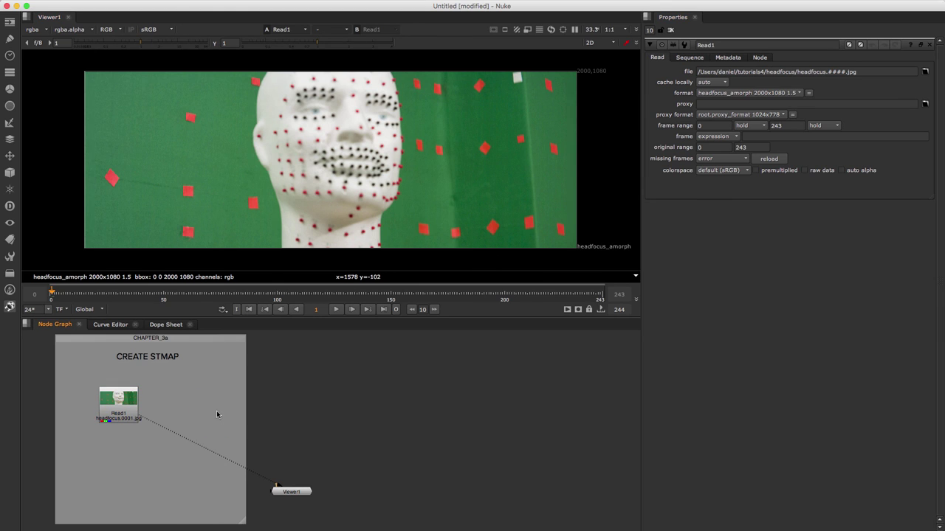
pyautogui.rightClick(216, 411)
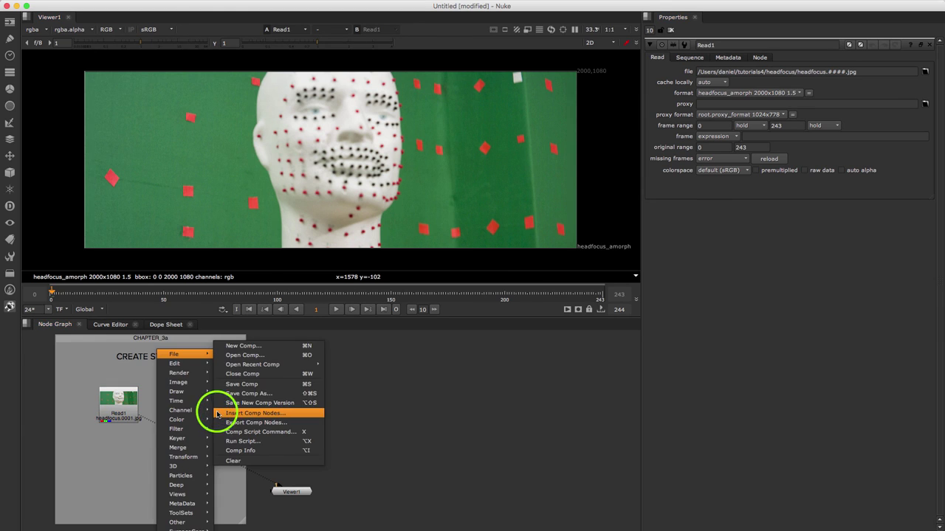
pyautogui.click(297, 415)
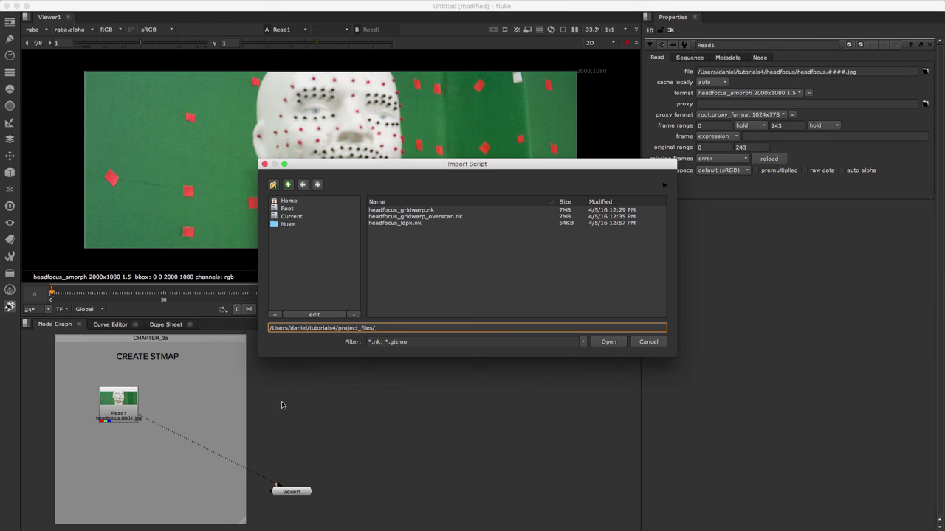
pyautogui.click(411, 222)
pyautogui.click(599, 343)
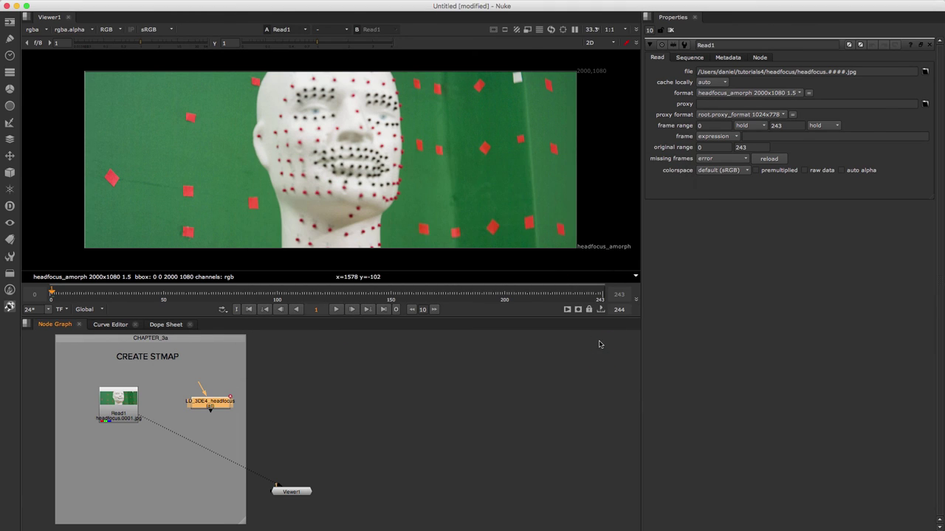
pyautogui.moveTo(212, 407); pyautogui.dragTo(119, 494)
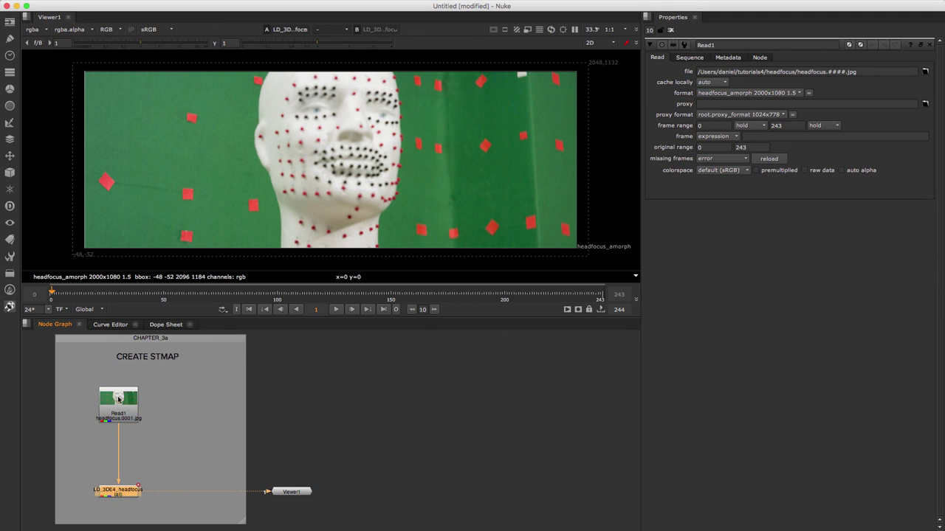
pyautogui.click(119, 394)
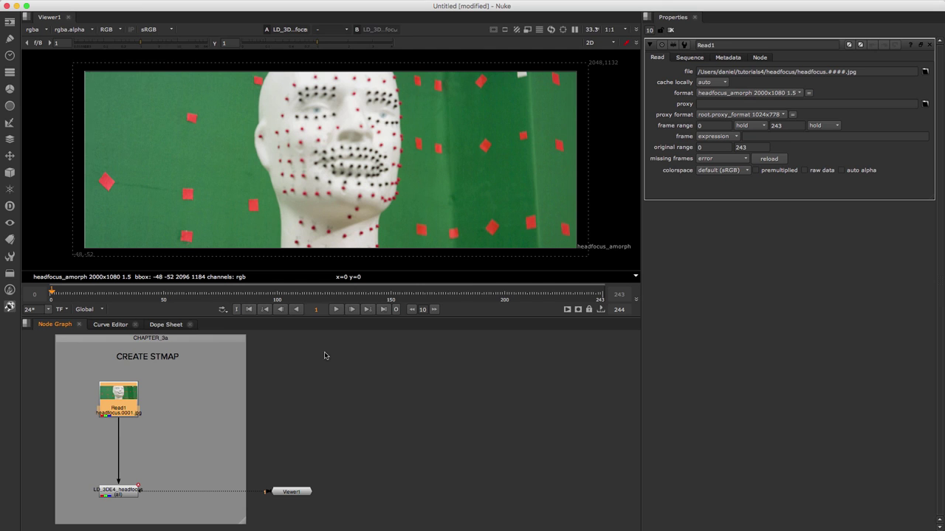
pyautogui.click(588, 293)
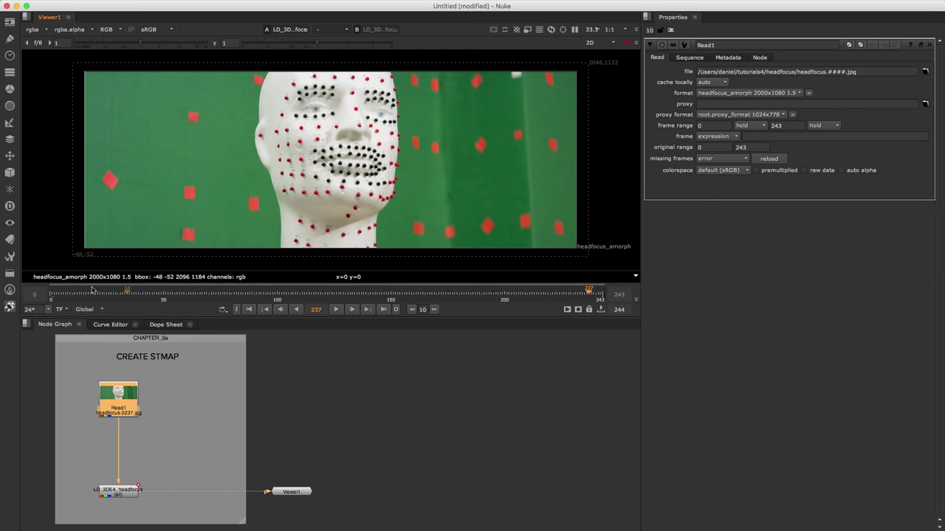
pyautogui.click(67, 293)
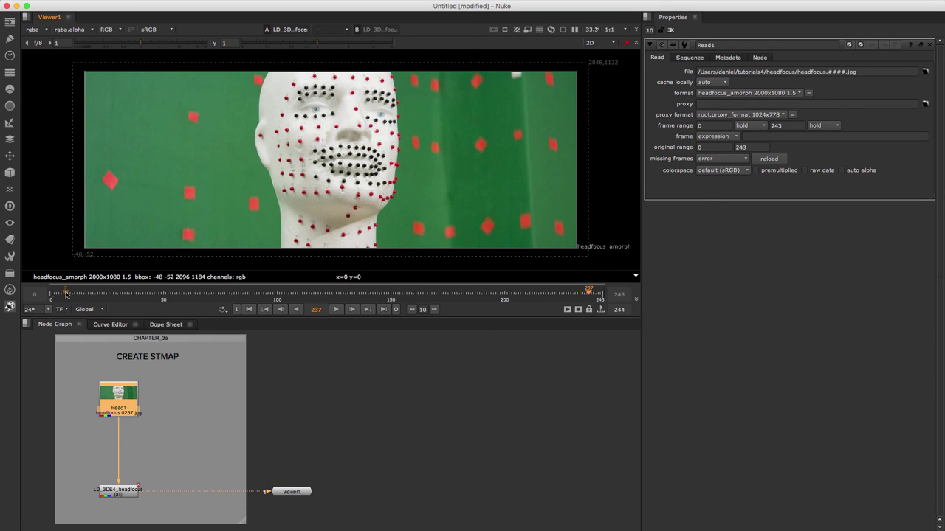
pyautogui.click(580, 292)
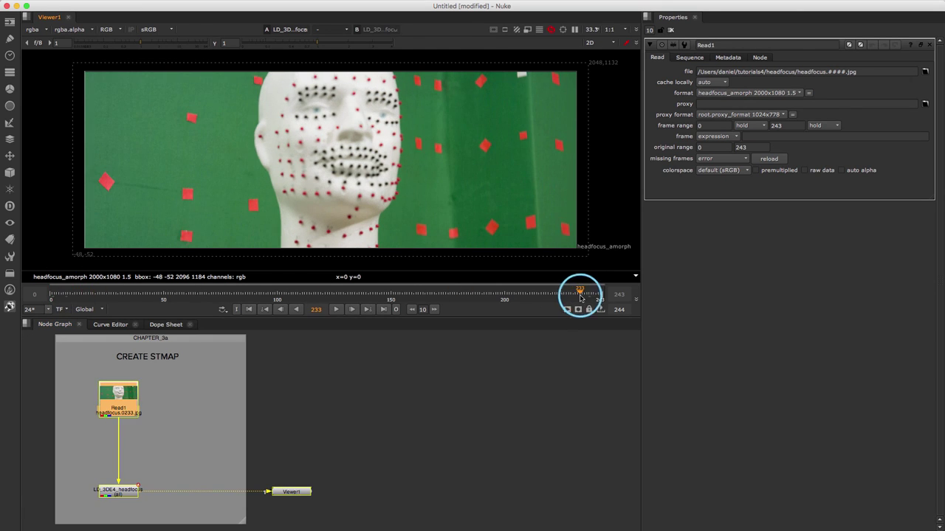
pyautogui.click(65, 293)
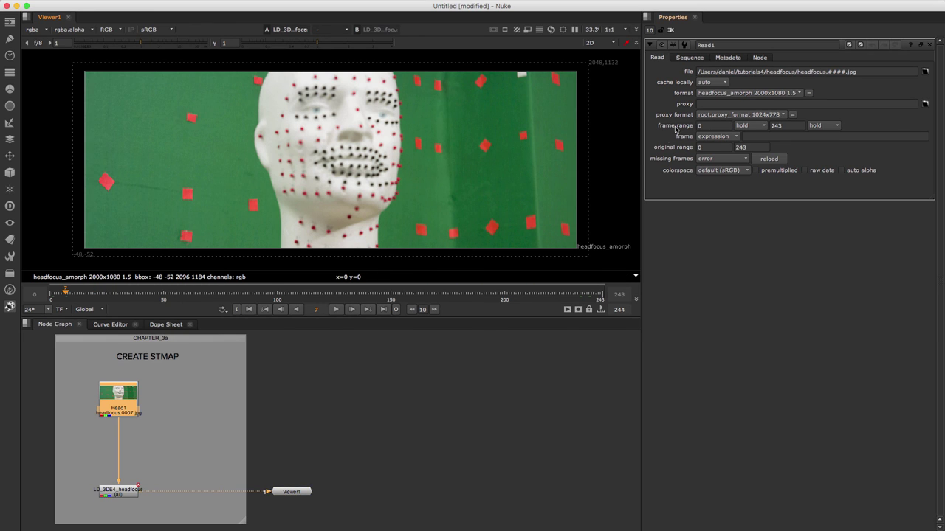
# Step: Make the Read node start at frame 1001 with the timeline range set to Input, and compare the undistorted plate near both ends
pyautogui.click(726, 138)
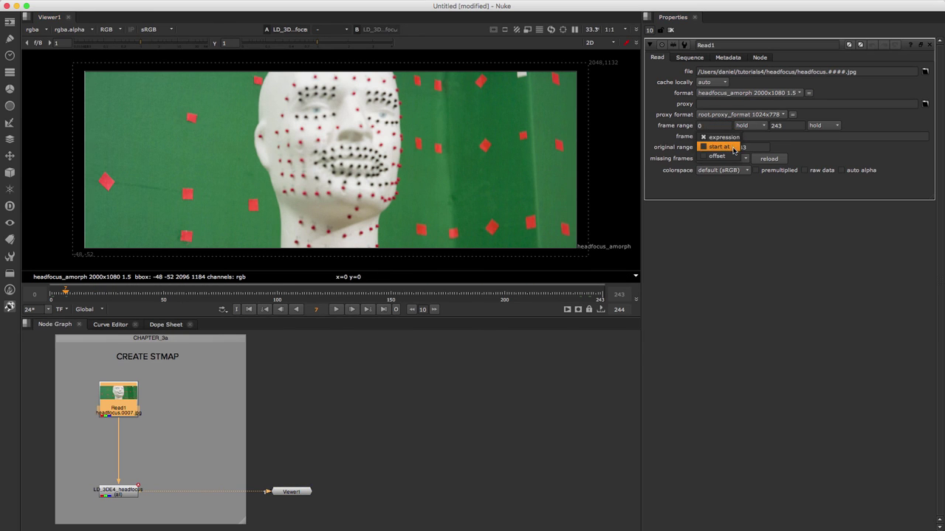
pyautogui.click(723, 147)
pyautogui.click(770, 138)
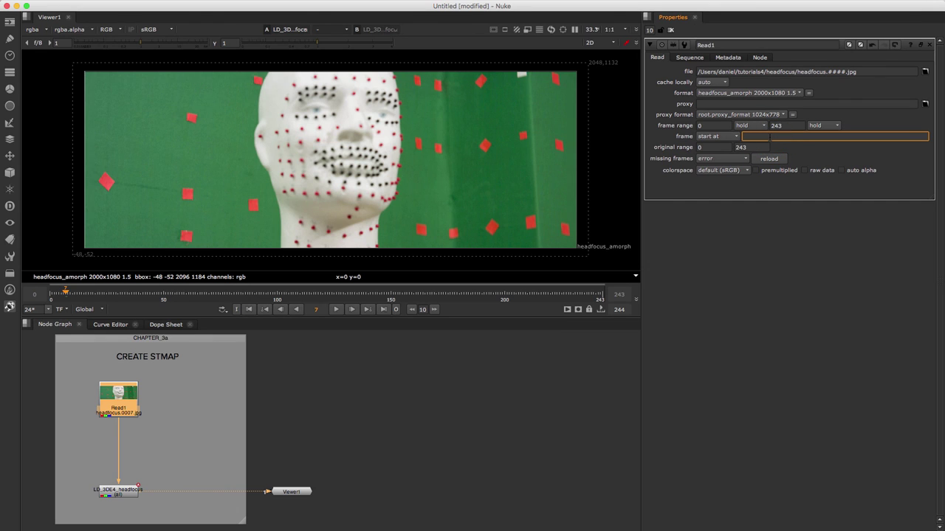
pyautogui.write('1001')
pyautogui.click(92, 309)
pyautogui.click(95, 328)
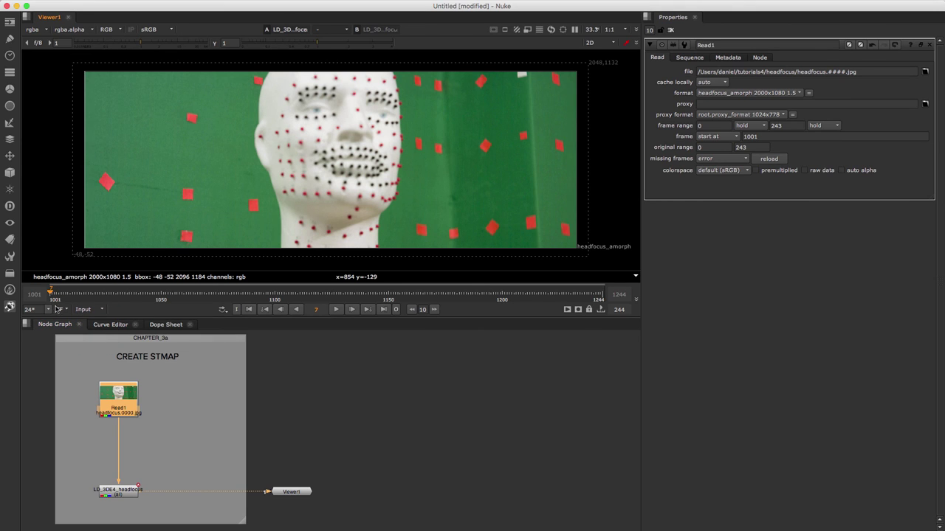
pyautogui.click(593, 293)
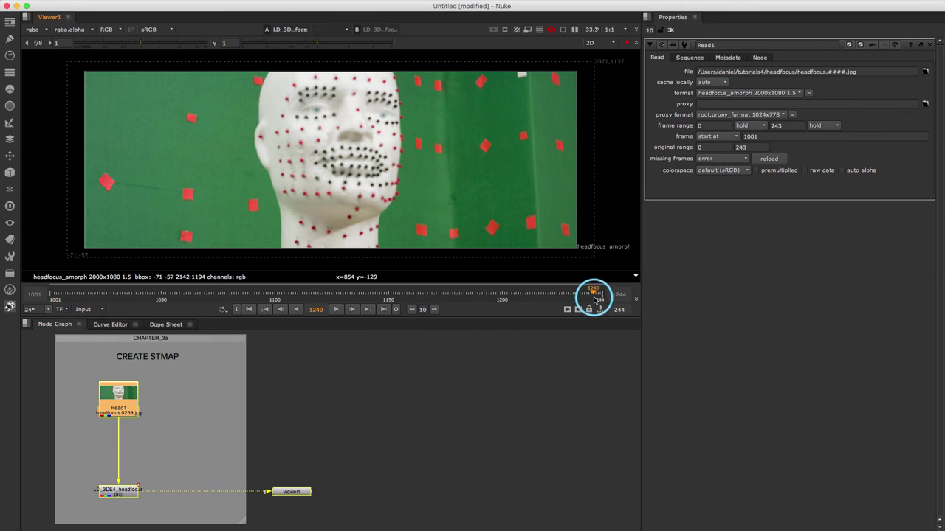
pyautogui.click(65, 294)
pyautogui.click(573, 296)
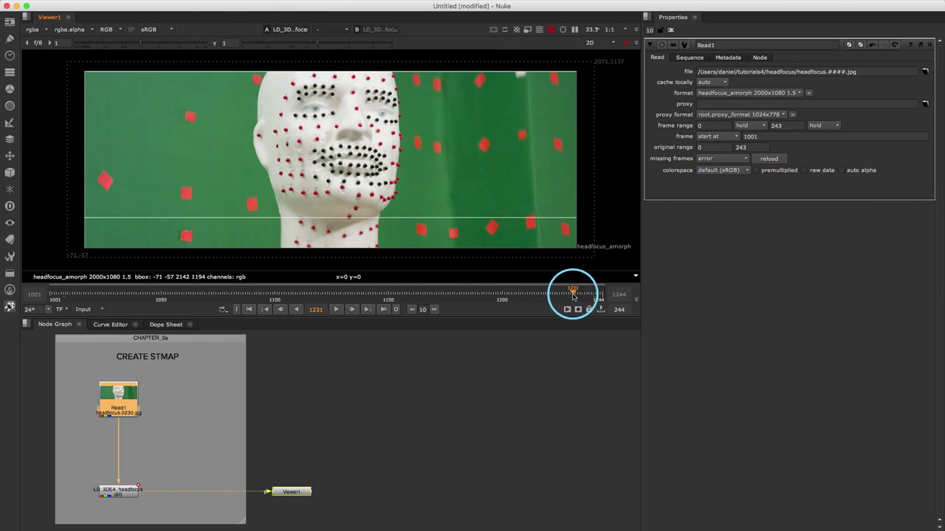
pyautogui.click(62, 294)
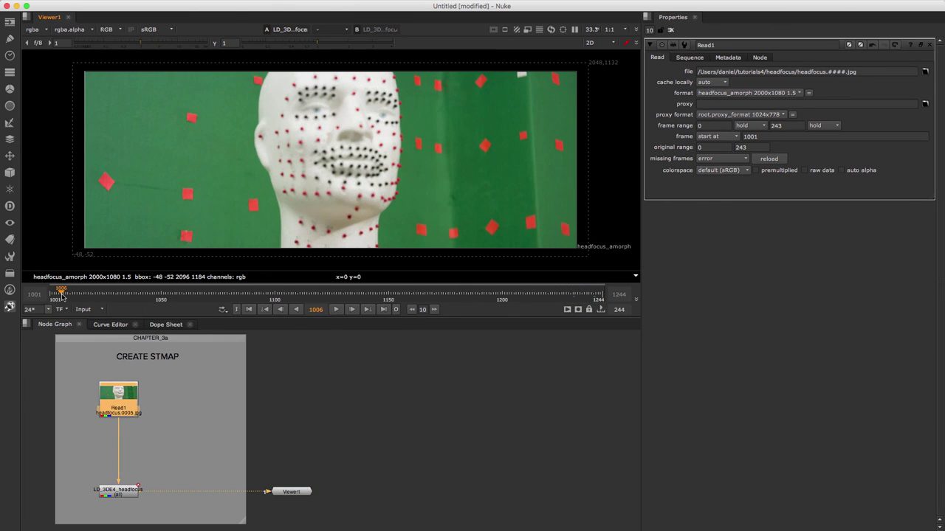
# Step: Set the LD_3DE4 headfocus node's output mode to STMap and compare the map near the start and end of the shot
pyautogui.doubleClick(118, 491)
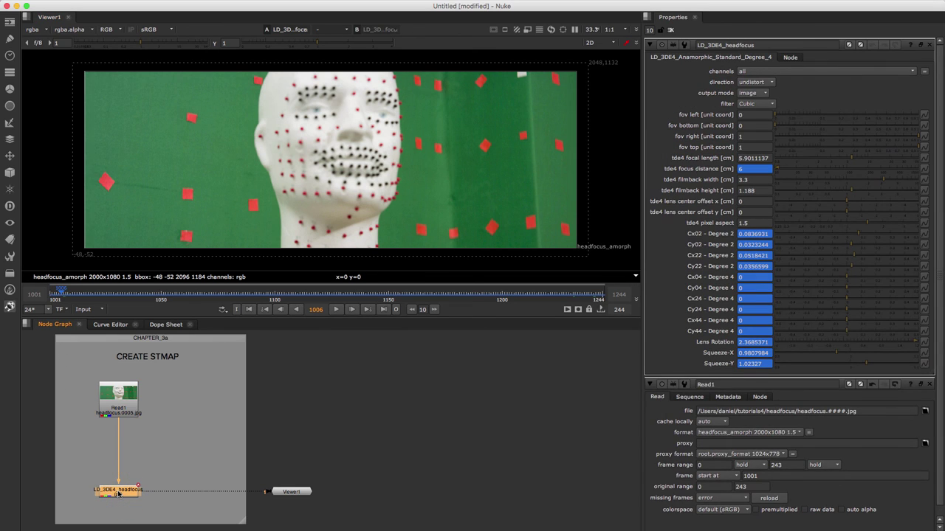
pyautogui.click(768, 94)
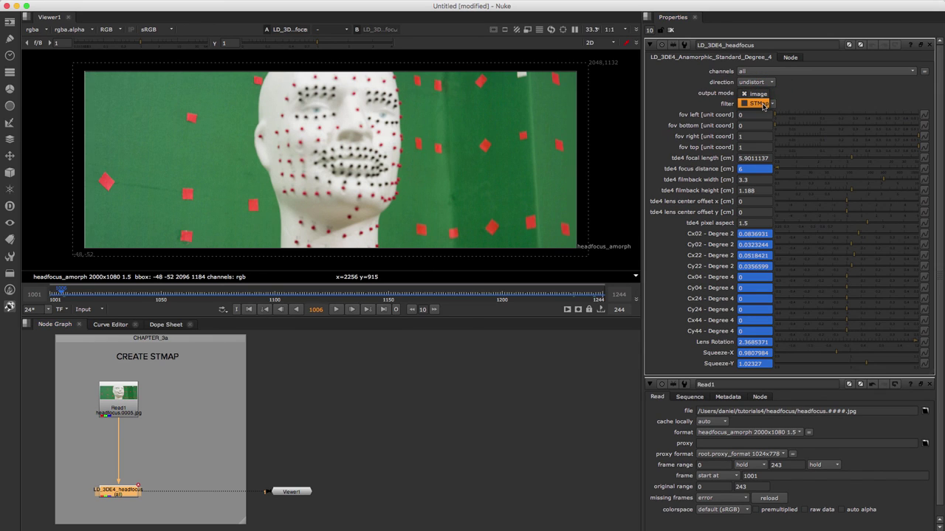
pyautogui.click(763, 105)
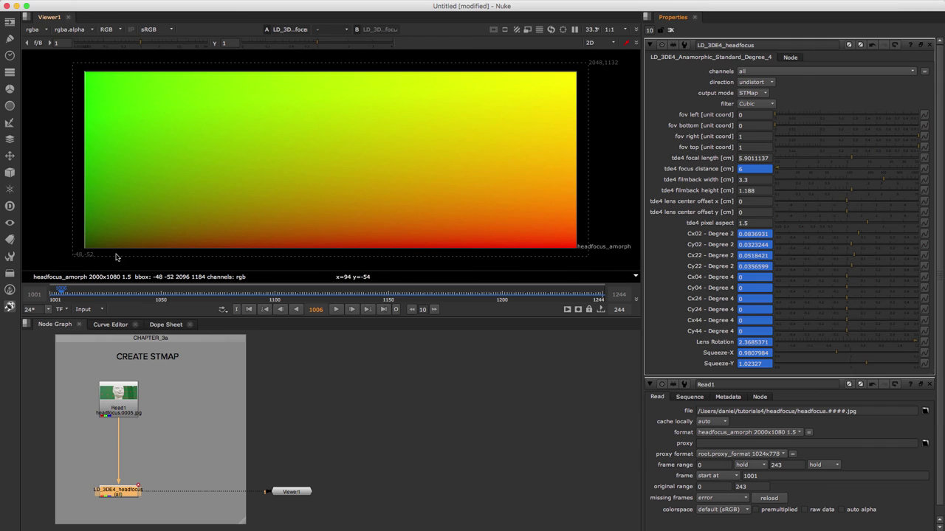
pyautogui.click(577, 298)
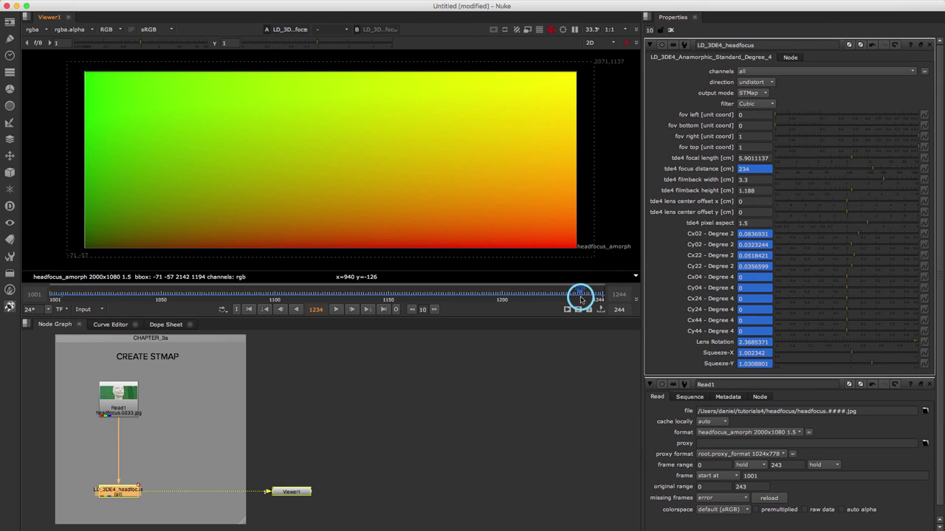
pyautogui.click(65, 295)
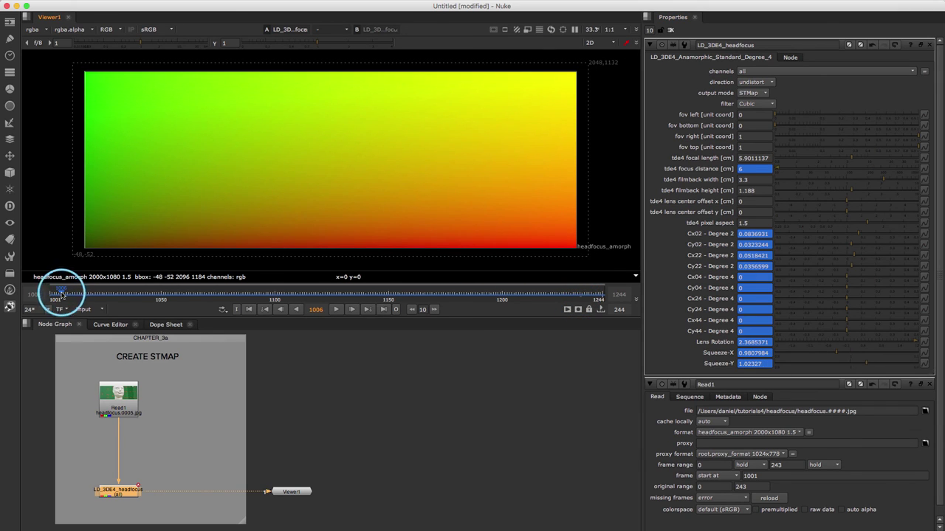
pyautogui.click(584, 298)
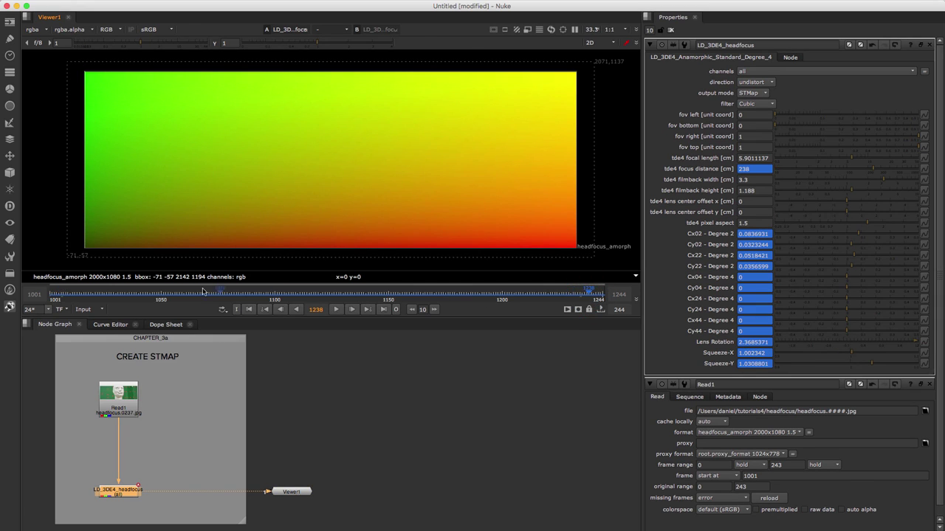
pyautogui.click(57, 297)
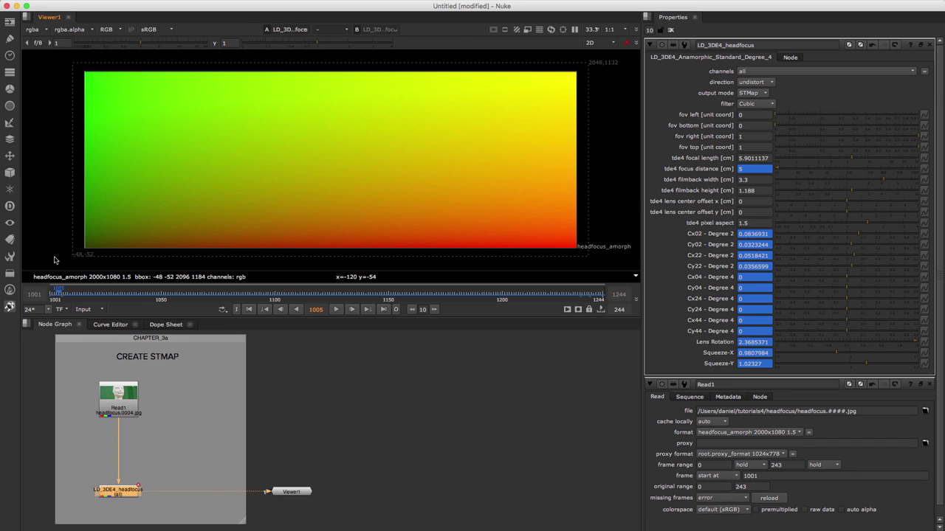
# Step: Add a Reformat node between the LD_3DE4 headfocus node and the Viewer, spacing the nodes apart in the graph
pyautogui.press('Tab')
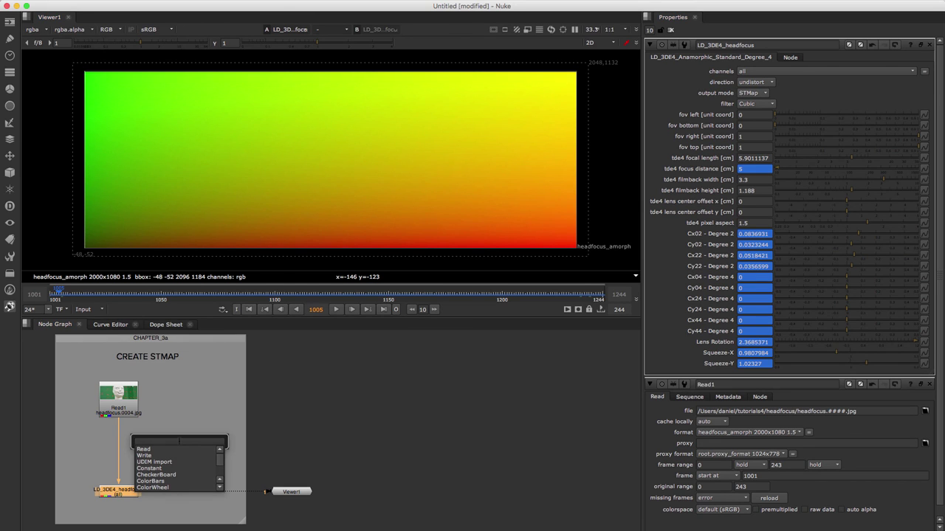
pyautogui.write('reform')
pyautogui.press('Return')
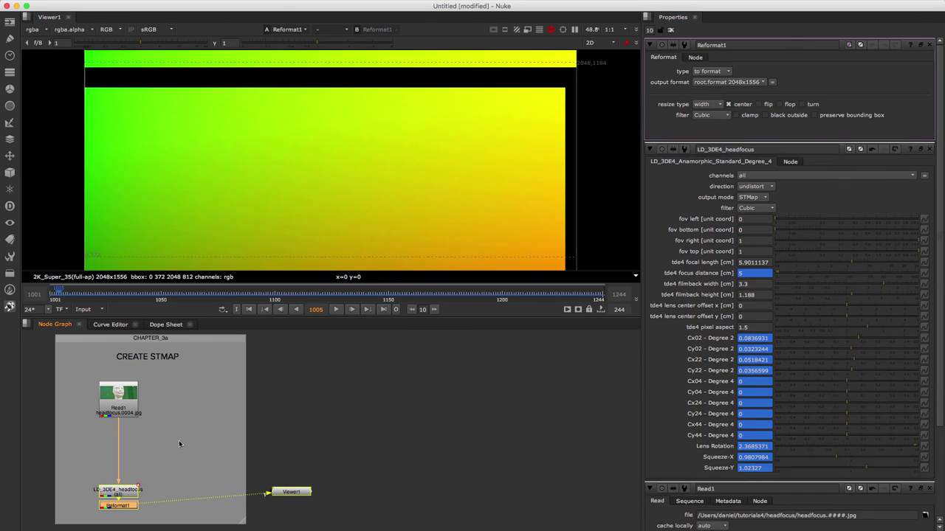
pyautogui.moveTo(118, 492)
pyautogui.mouseDown()
pyautogui.moveTo(125, 459)
pyautogui.moveTo(123, 499)
pyautogui.moveTo(119, 491)
pyautogui.mouseUp()
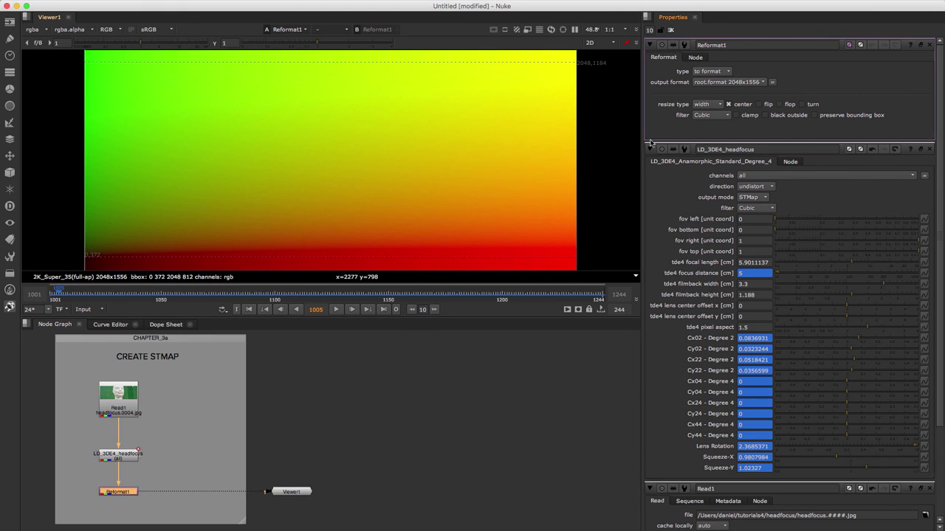
# Step: Create a new output format for the Reformat node, 2200 x 1200 with pixel aspect 1.5, named headfocus_overscan
pyautogui.click(729, 82)
pyautogui.click(740, 298)
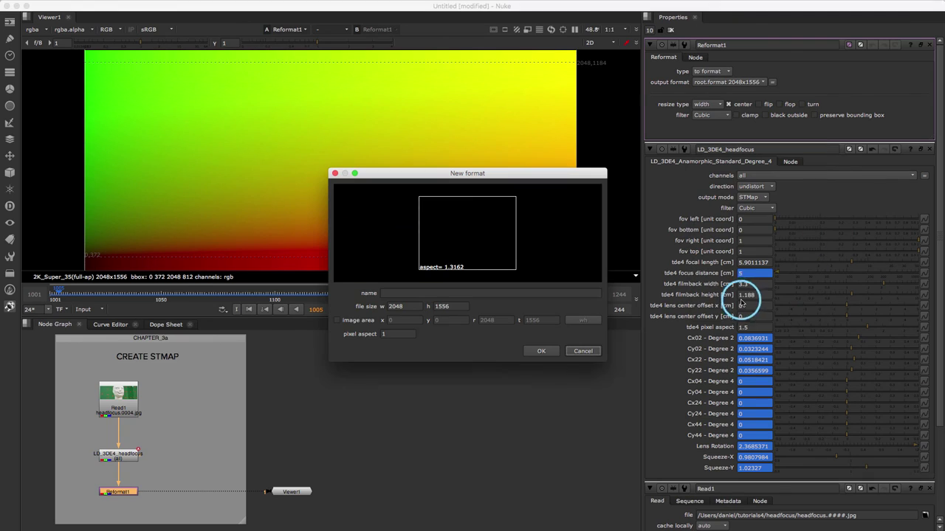
pyautogui.doubleClick(412, 306)
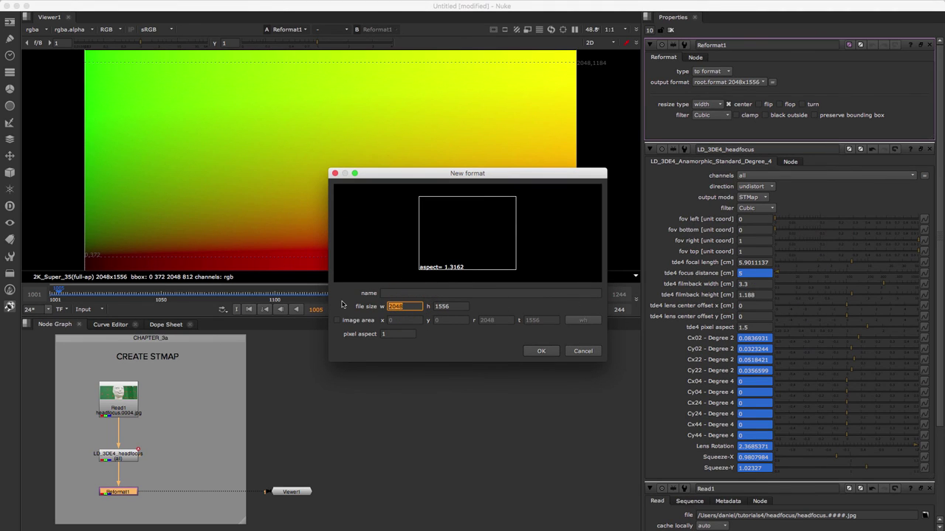
pyautogui.write('2200')
pyautogui.press('Tab')
pyautogui.write('1200')
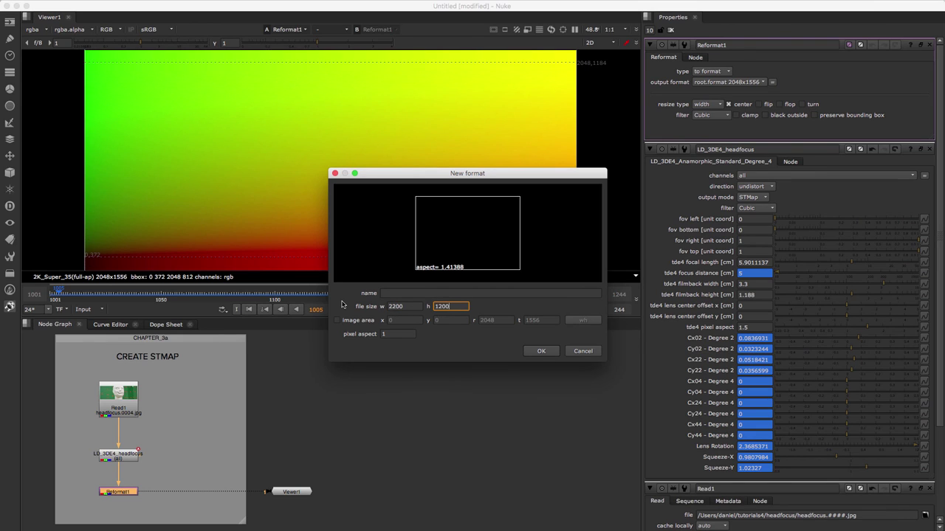
pyautogui.press('Tab')
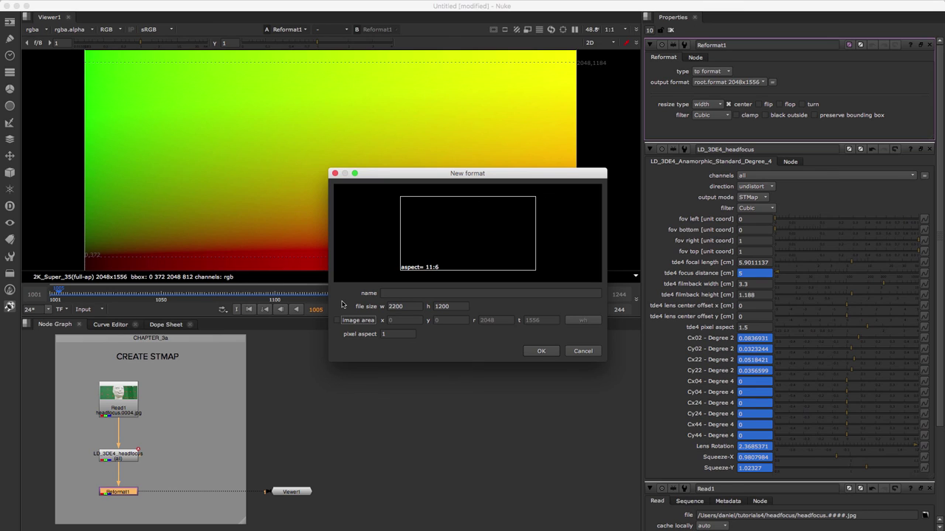
pyautogui.press('Tab')
pyautogui.press('Tab')
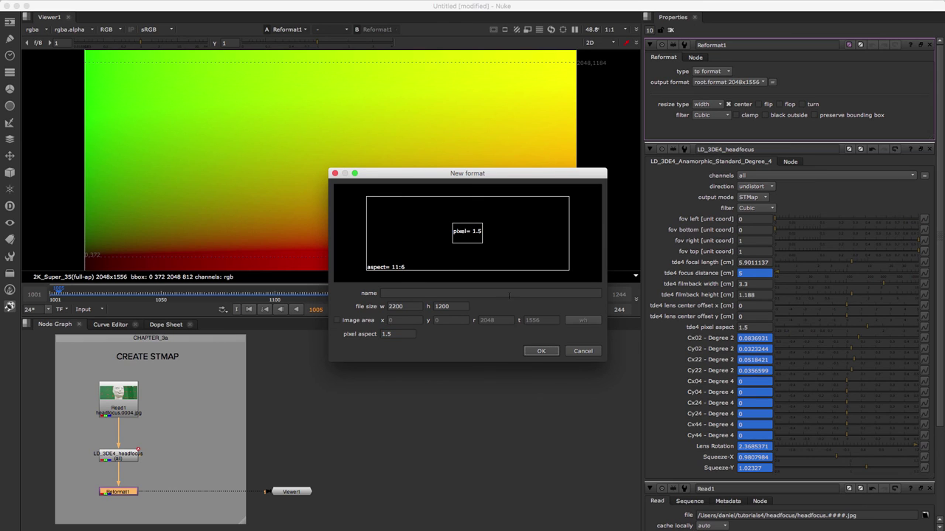
pyautogui.click(509, 294)
pyautogui.write('headfocus_overscan')
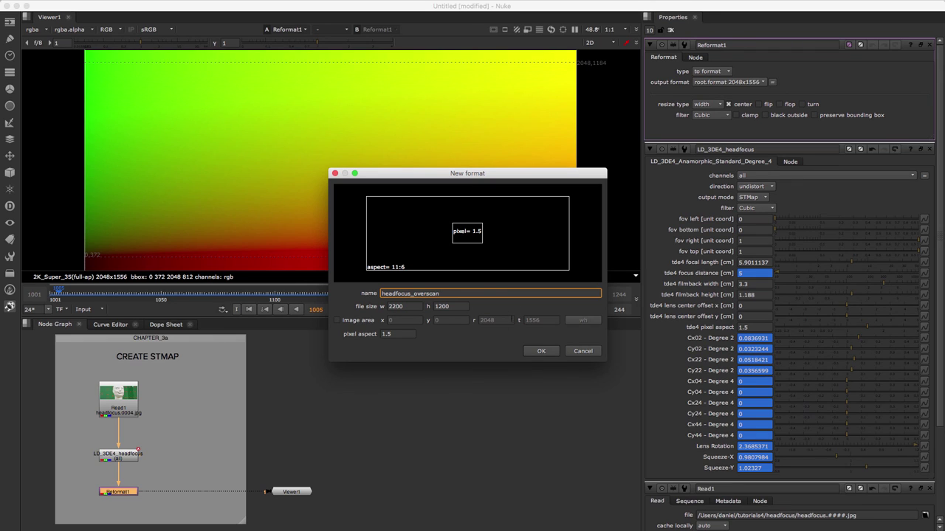
pyautogui.click(541, 351)
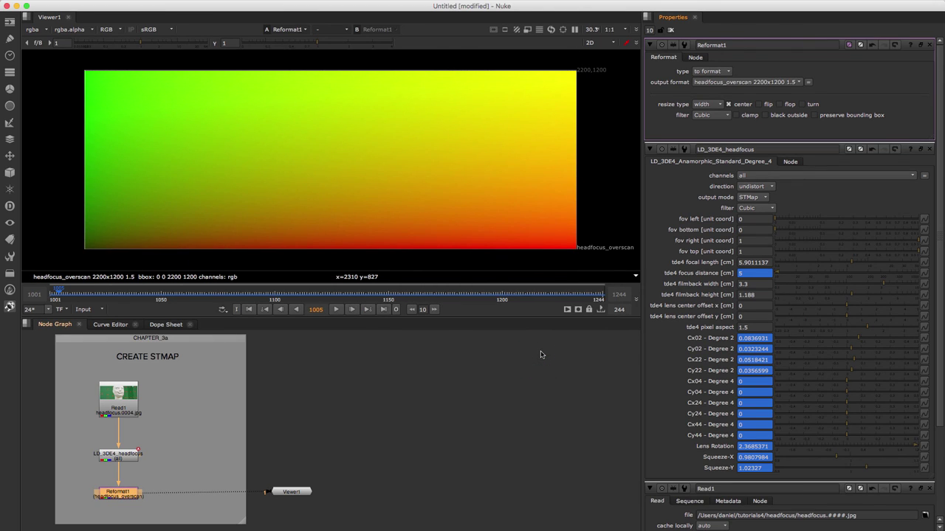
# Step: Set the Reformat node's resize type to none with preserve bounding box enabled, and compare the map near the shot's start and end
pyautogui.click(712, 107)
pyautogui.click(714, 100)
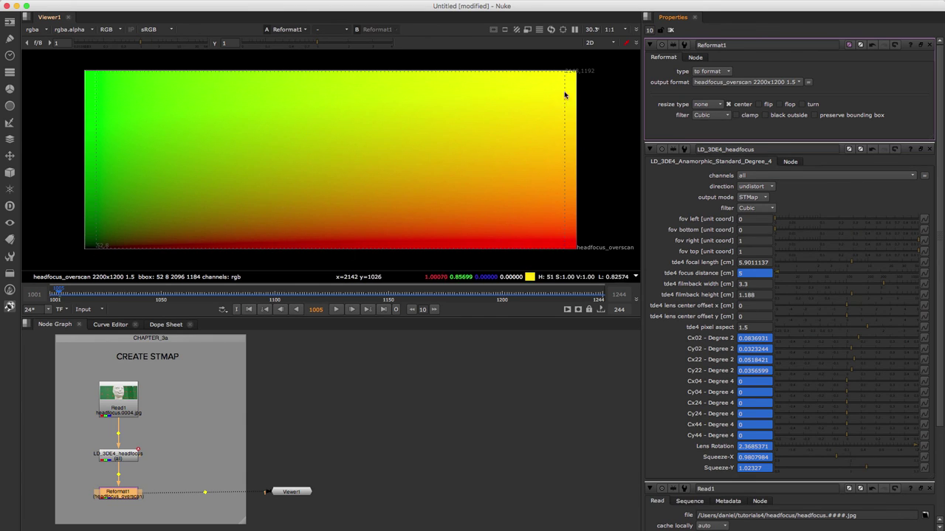
pyautogui.click(587, 296)
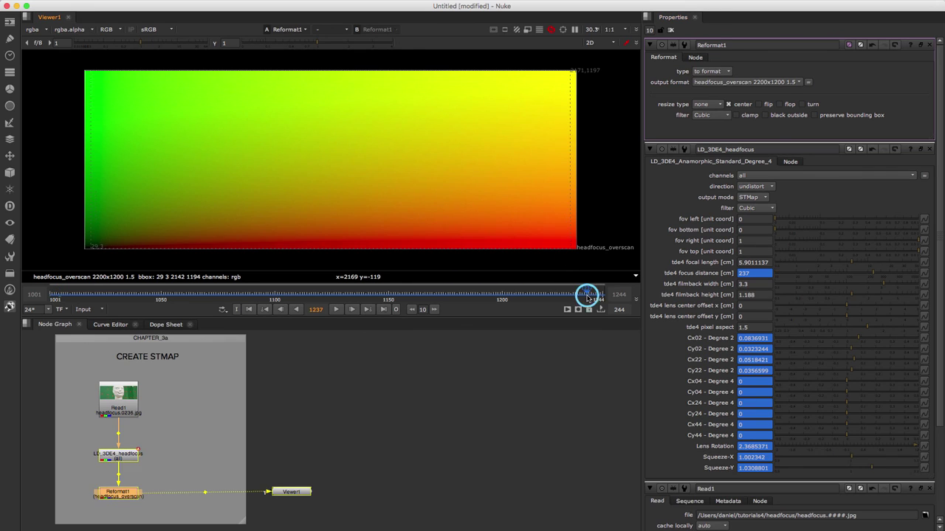
pyautogui.click(67, 295)
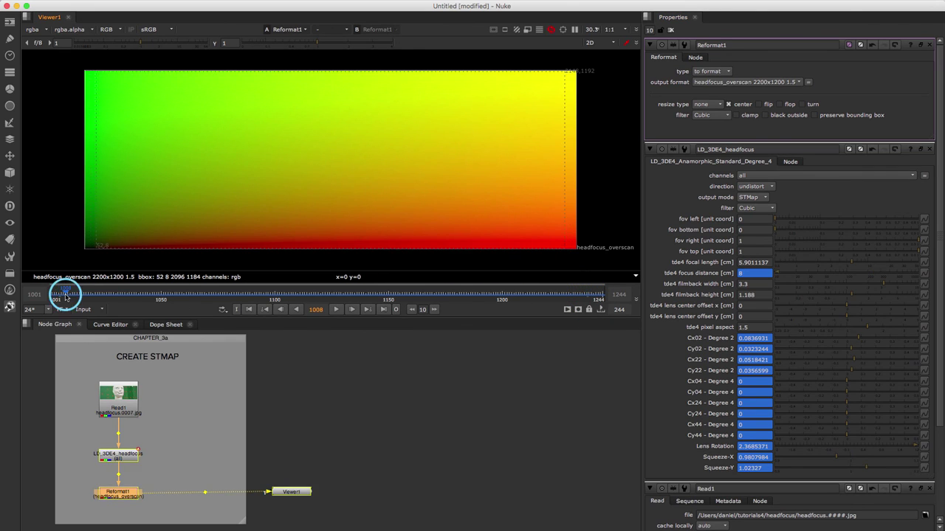
pyautogui.click(589, 296)
pyautogui.click(55, 295)
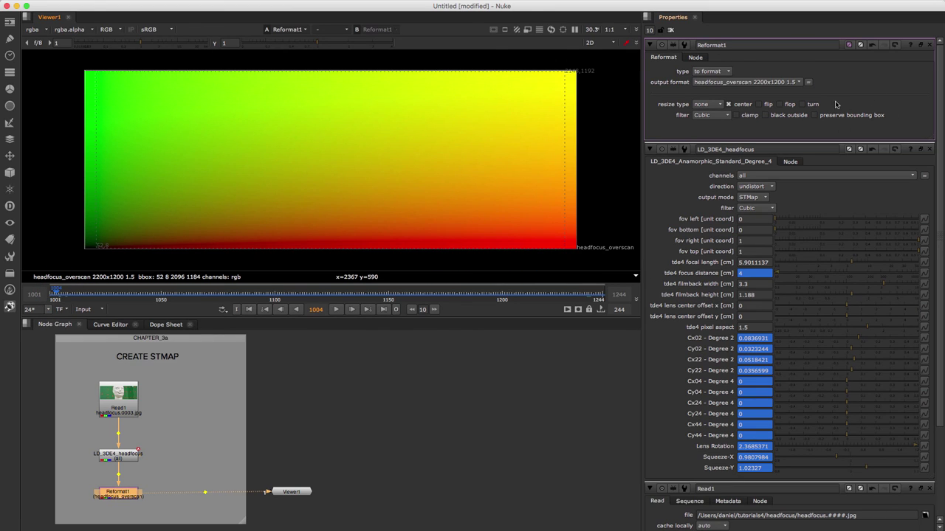
pyautogui.click(815, 116)
# Step: Add a Write node after the Reformat node, place it beside that node, and show its properties
pyautogui.click(130, 496)
pyautogui.press('Tab')
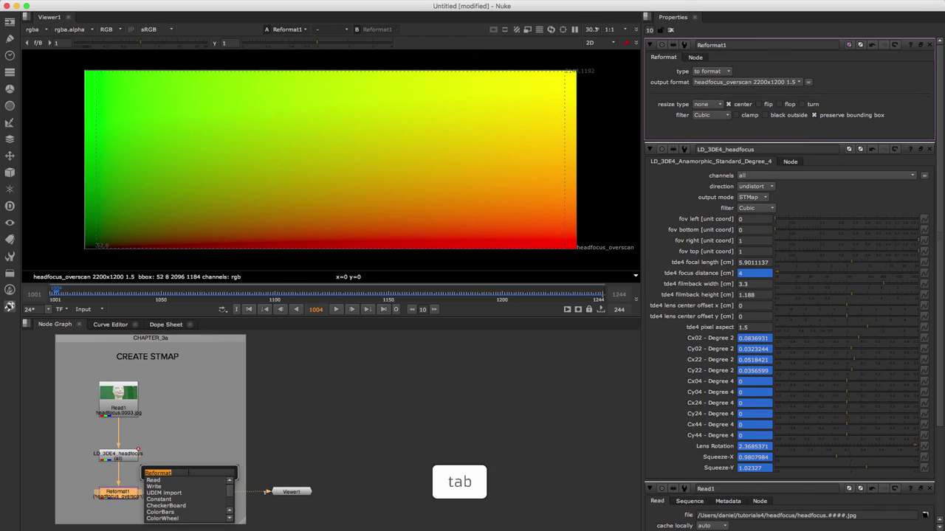
pyautogui.click(153, 488)
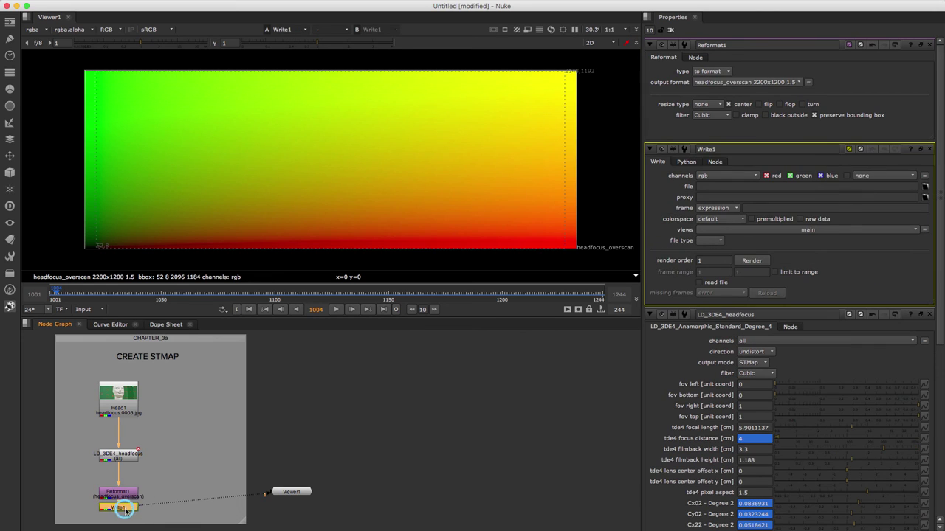
pyautogui.moveTo(124, 509); pyautogui.dragTo(200, 499)
pyautogui.doubleClick(197, 495)
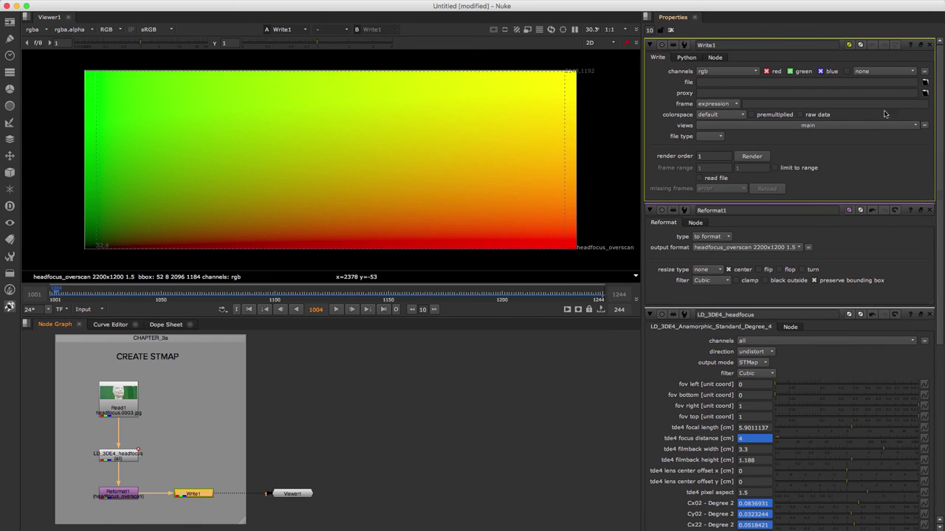
# Step: Set the Write node's output file to headfocus_stmap_undistort.####.exr in the headfocus/stmap_undistort folder
pyautogui.click(925, 85)
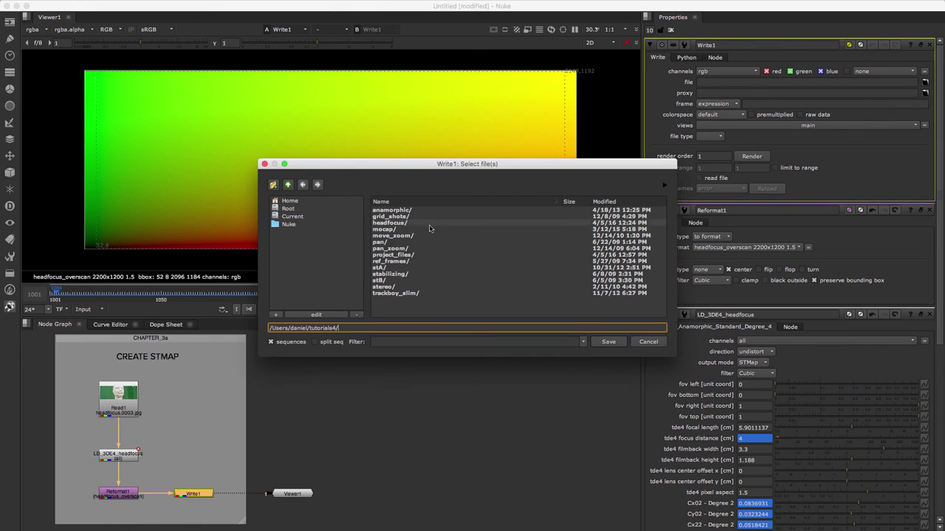
pyautogui.doubleClick(402, 225)
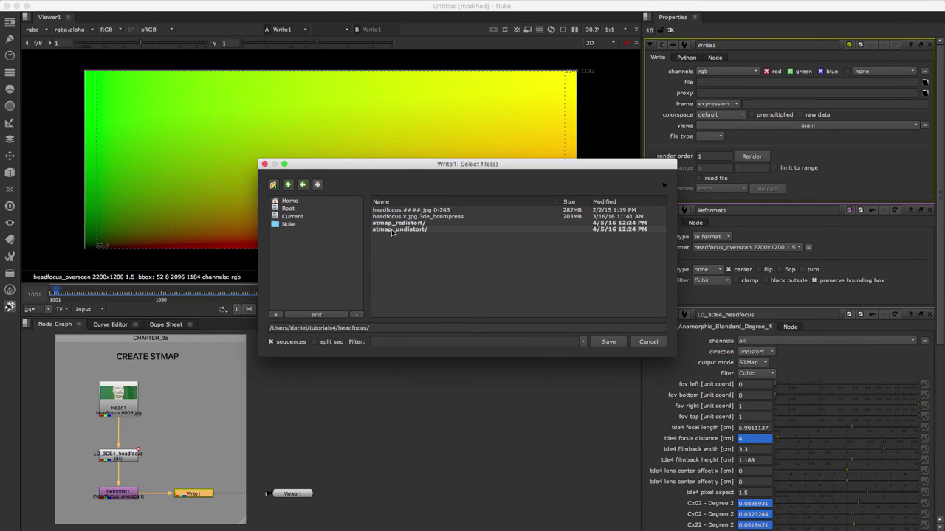
pyautogui.doubleClick(434, 229)
pyautogui.click(456, 328)
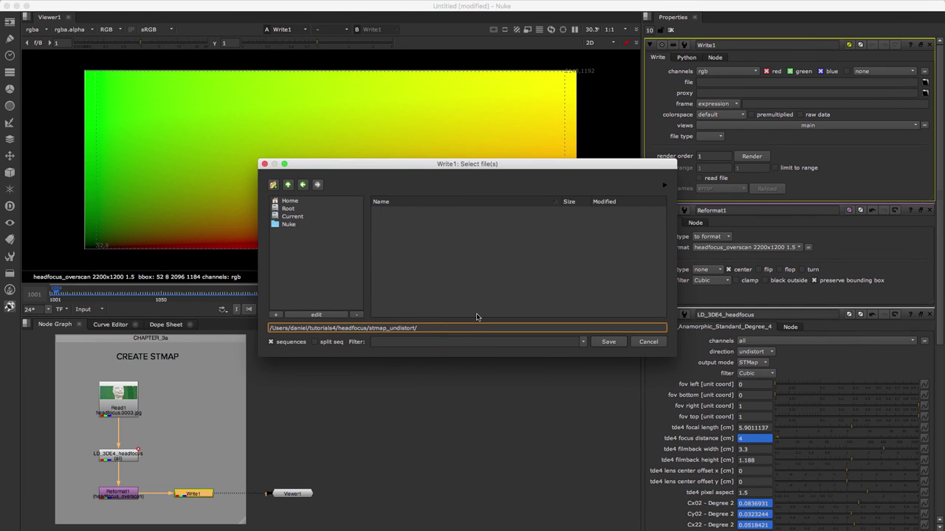
pyautogui.write('headfocus_stmap_undistort.####.exr')
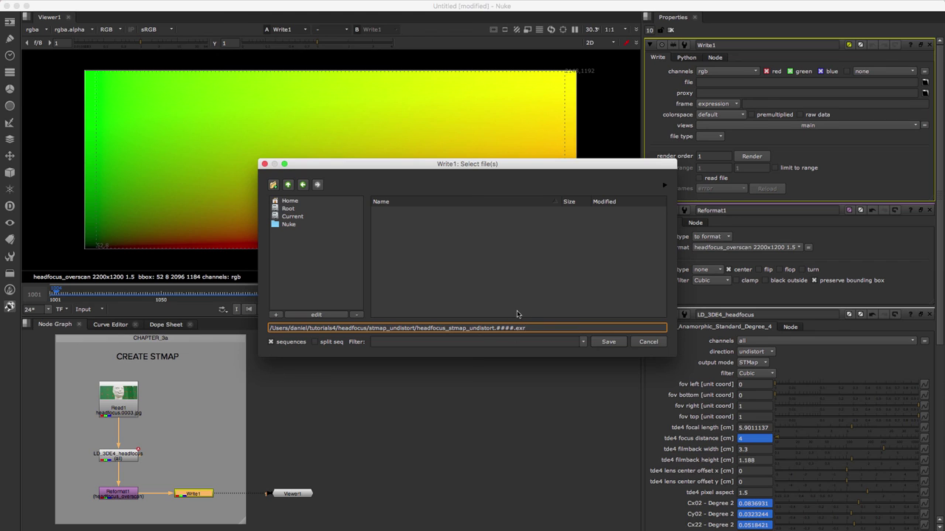
pyautogui.click(602, 342)
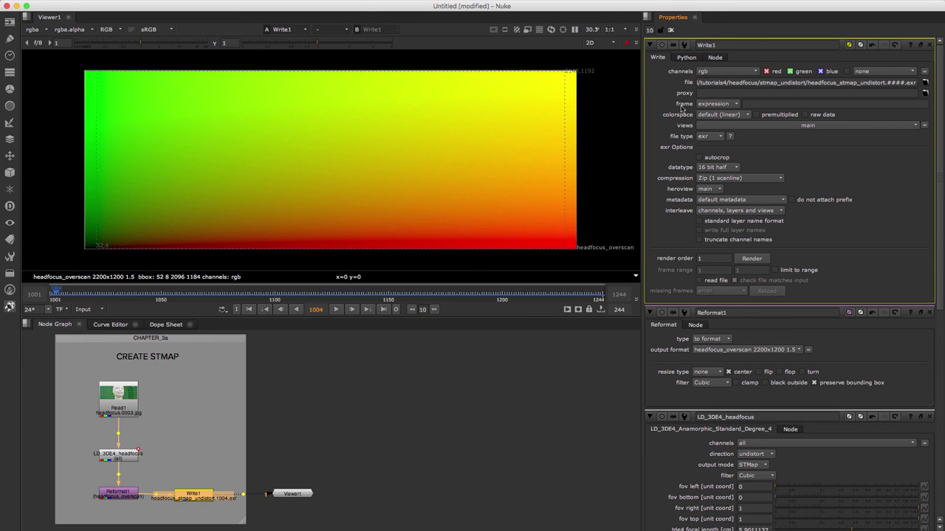
# Step: Configure the Write node for raw data and 32 bit float, and render frames 1001-1244
pyautogui.click(805, 115)
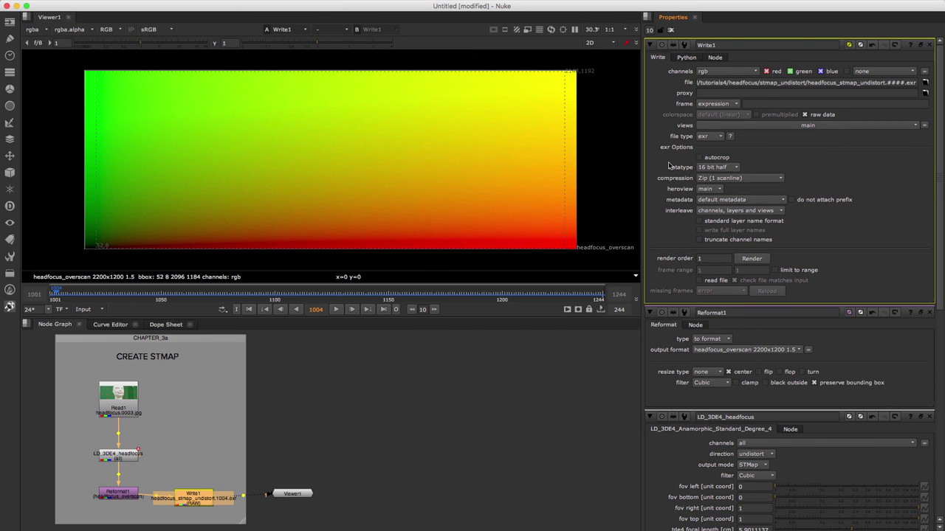
pyautogui.click(735, 168)
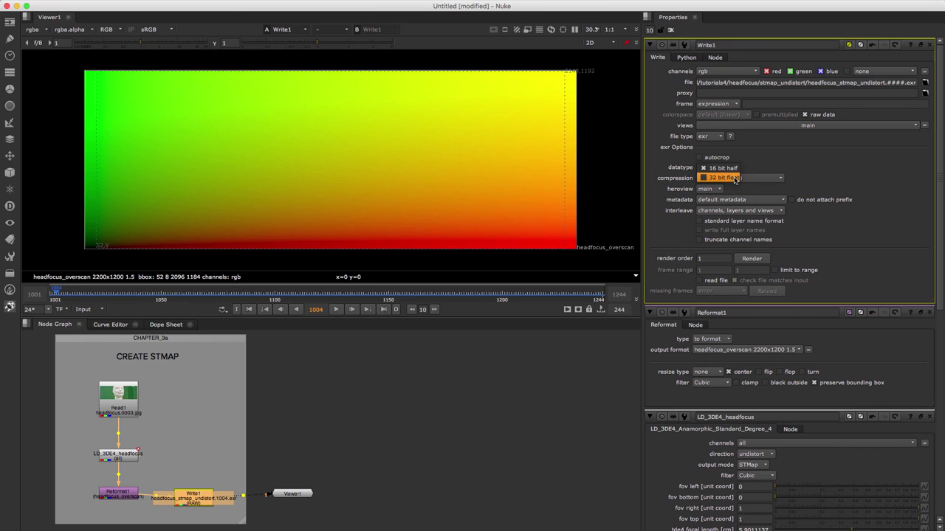
pyautogui.click(735, 178)
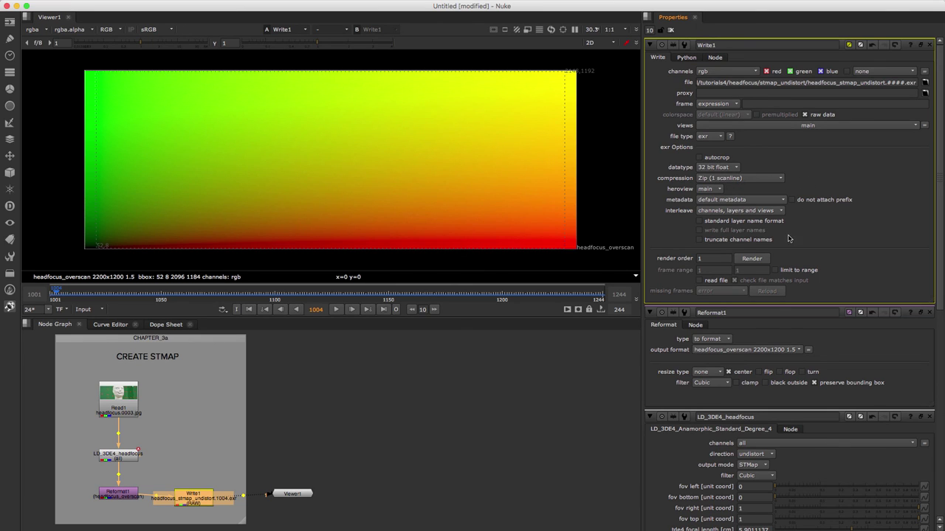
pyautogui.click(752, 259)
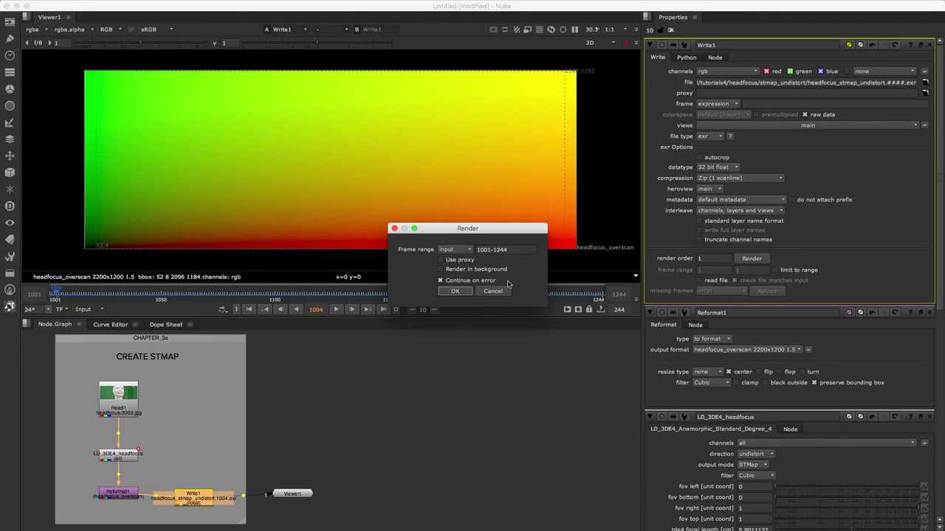
pyautogui.click(455, 292)
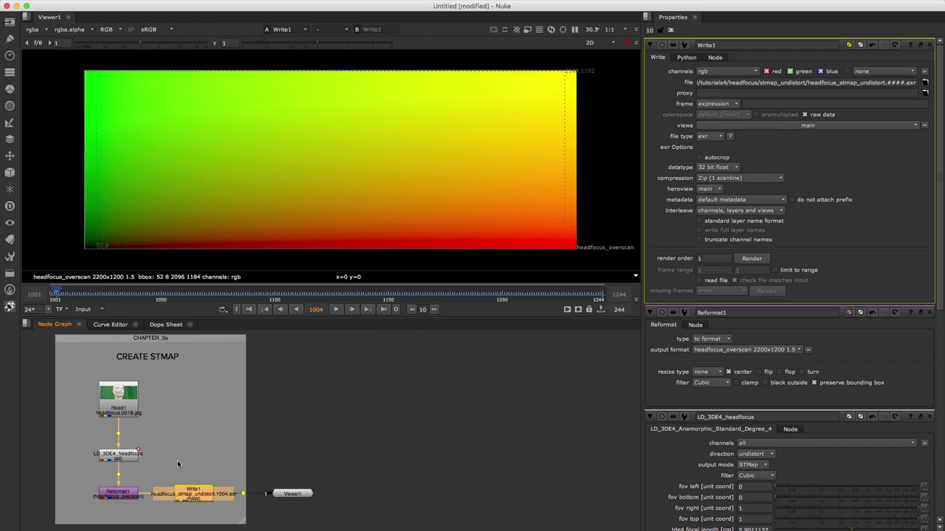
# Step: Set the LD_3DE4 headfocus node's direction to distort
pyautogui.doubleClick(120, 458)
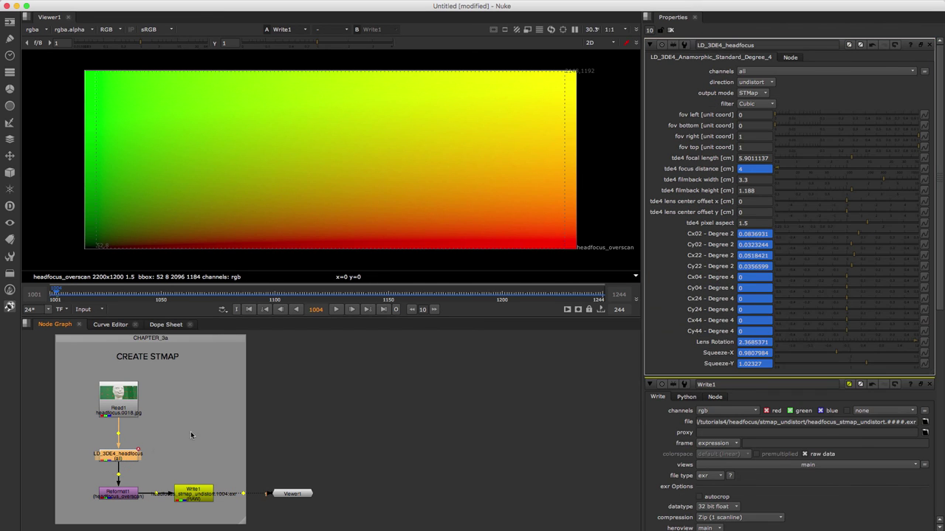
pyautogui.click(769, 82)
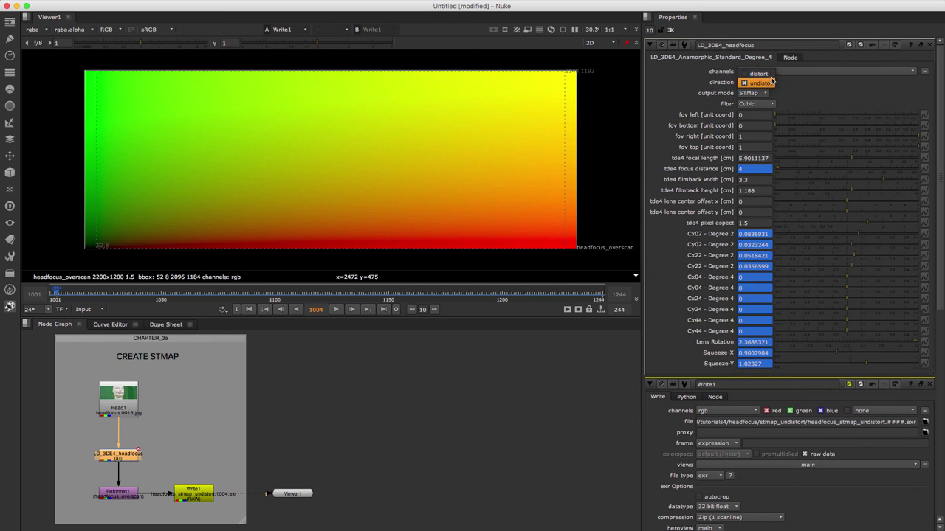
pyautogui.click(771, 74)
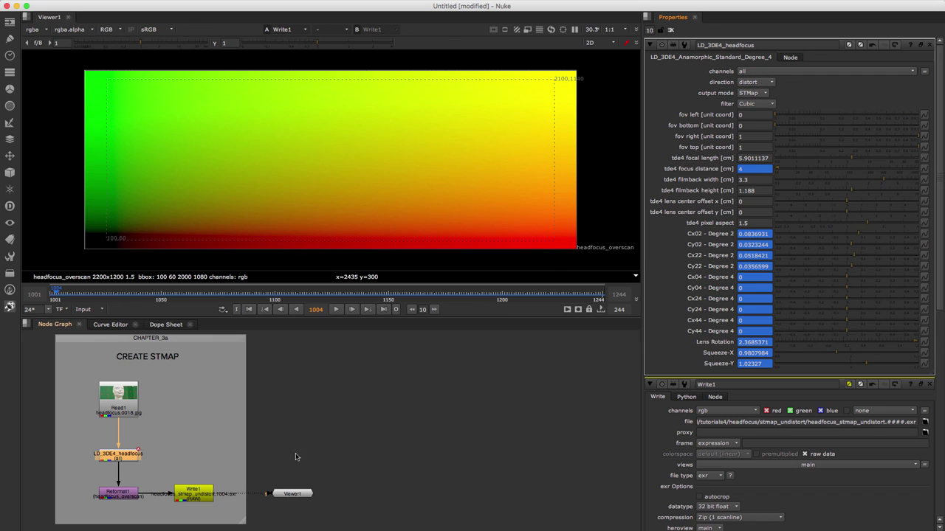
# Step: Change the Write node's output file to headfocus_stmap_redistort.####.exr in the headfocus/stmap_redistort folder
pyautogui.doubleClick(190, 499)
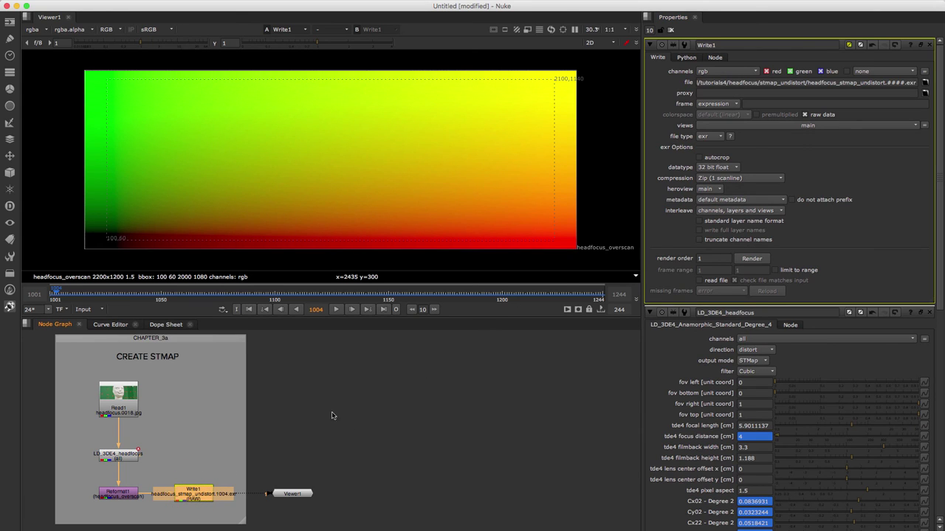
pyautogui.click(924, 83)
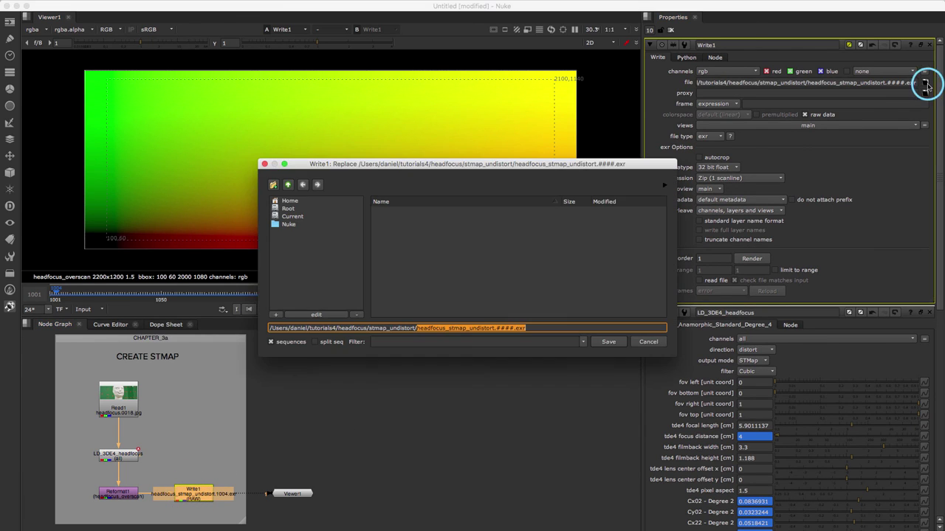
pyautogui.click(389, 218)
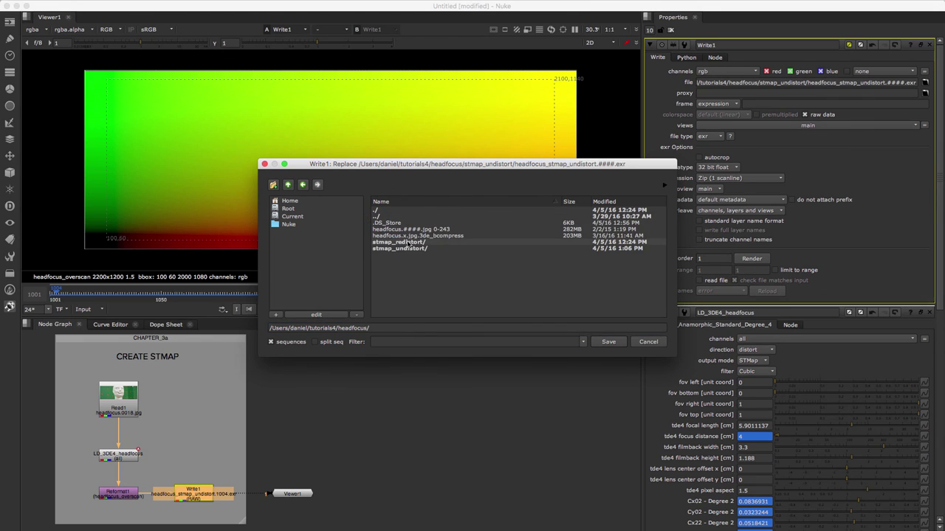
pyautogui.doubleClick(404, 241)
pyautogui.click(475, 329)
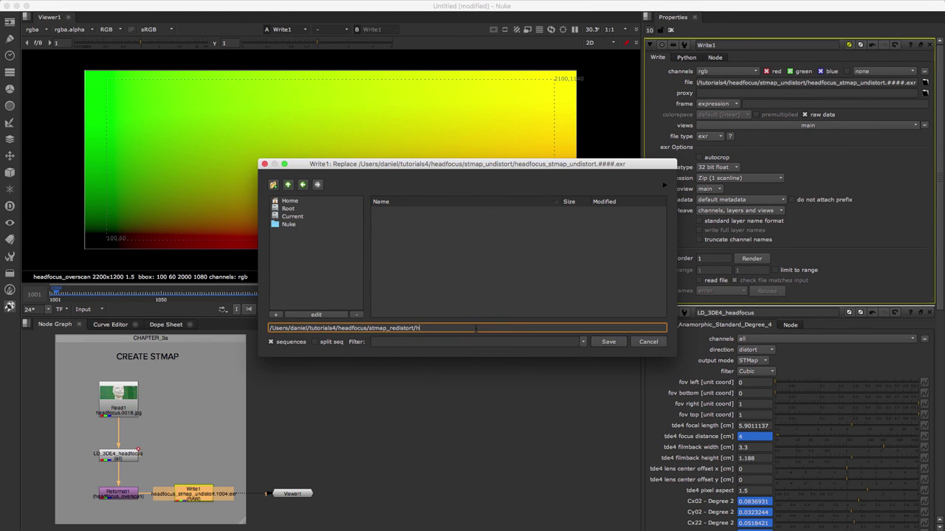
pyautogui.write('headfocus_stmap_redistort.####.exr')
pyautogui.click(608, 342)
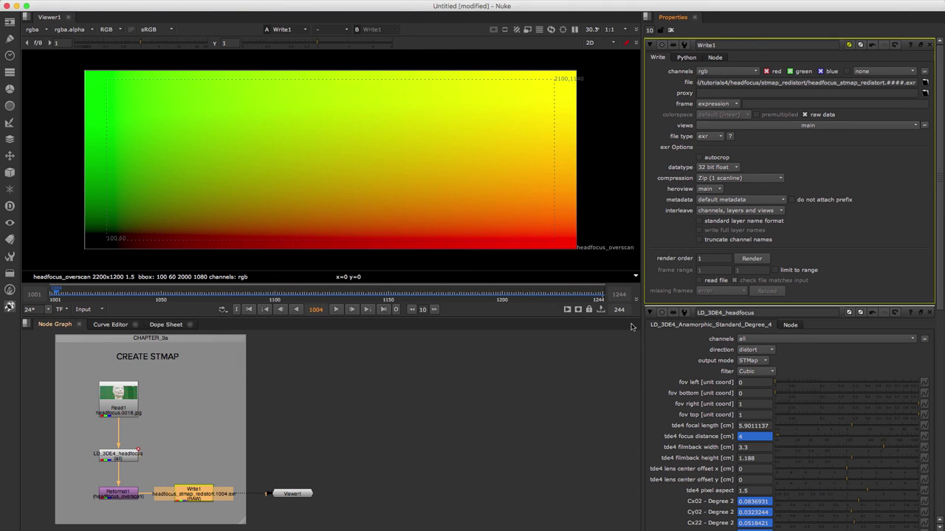
# Step: Render the redistort STMap sequence for frames 1001-1244
pyautogui.click(752, 259)
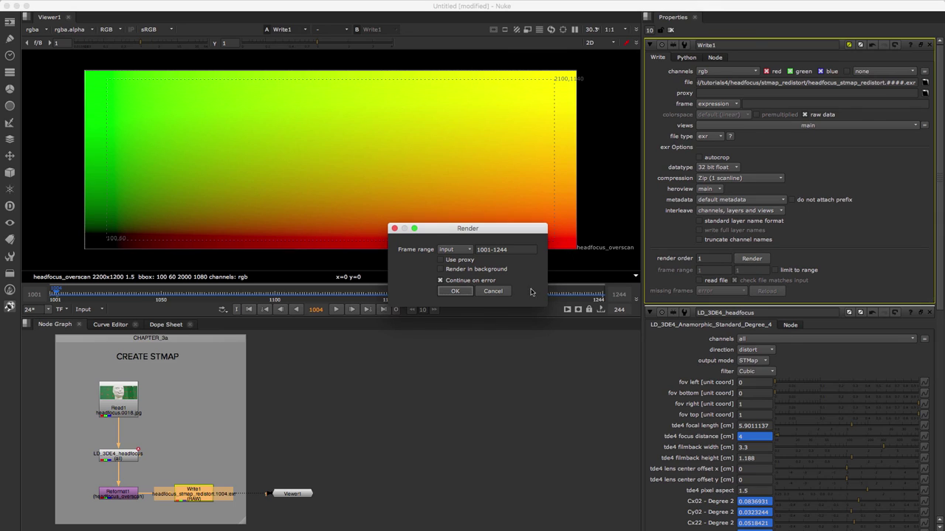
pyautogui.click(455, 292)
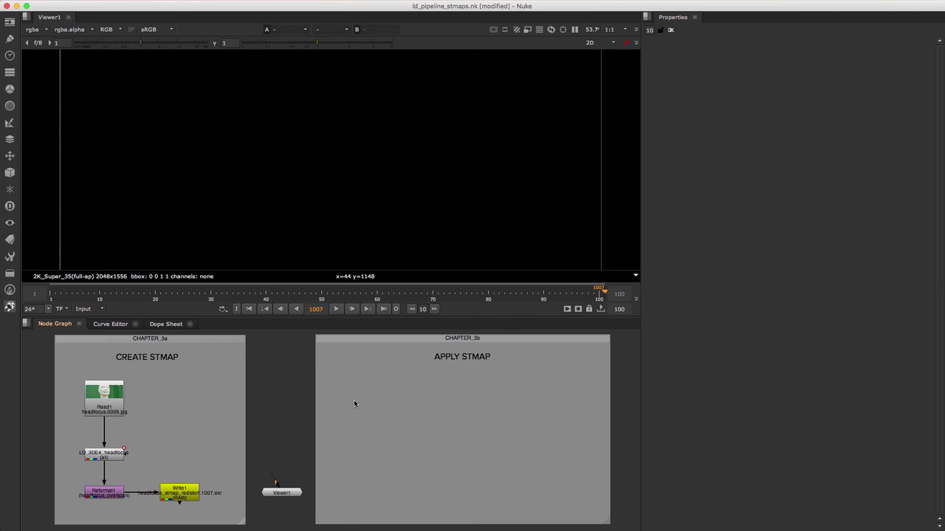
# Step: Duplicate the headfocus plate's Read node into the upper corner of the APPLY STMAP backdrop
pyautogui.click(110, 401)
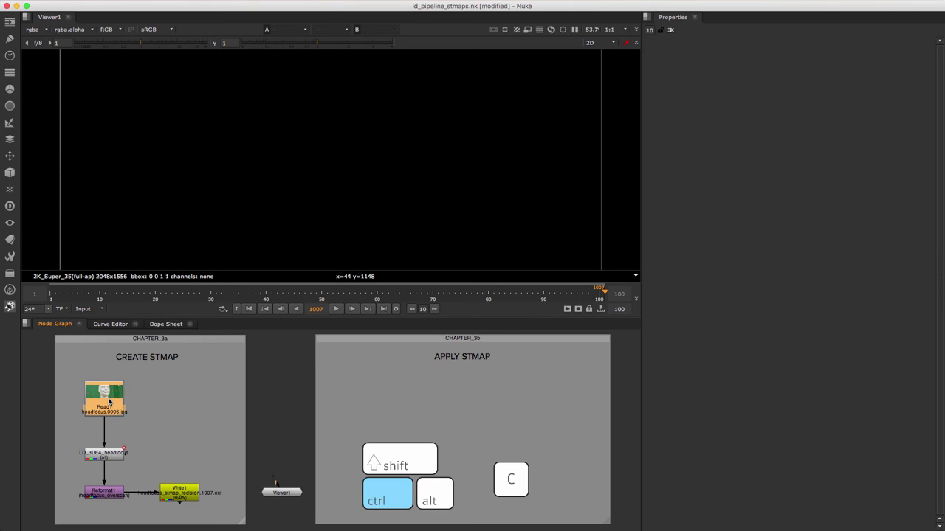
pyautogui.click(532, 401)
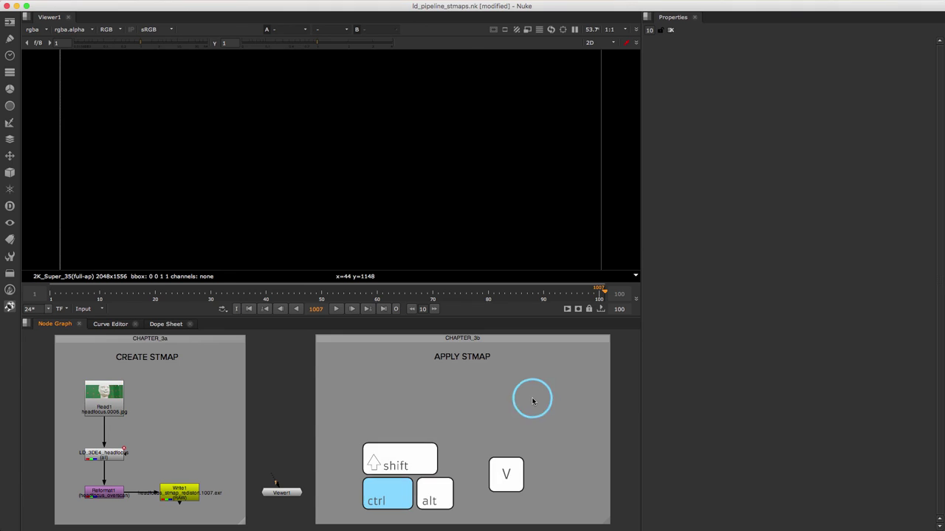
pyautogui.hotkey('ctrl', 'v')
pyautogui.moveTo(532, 399); pyautogui.dragTo(574, 393)
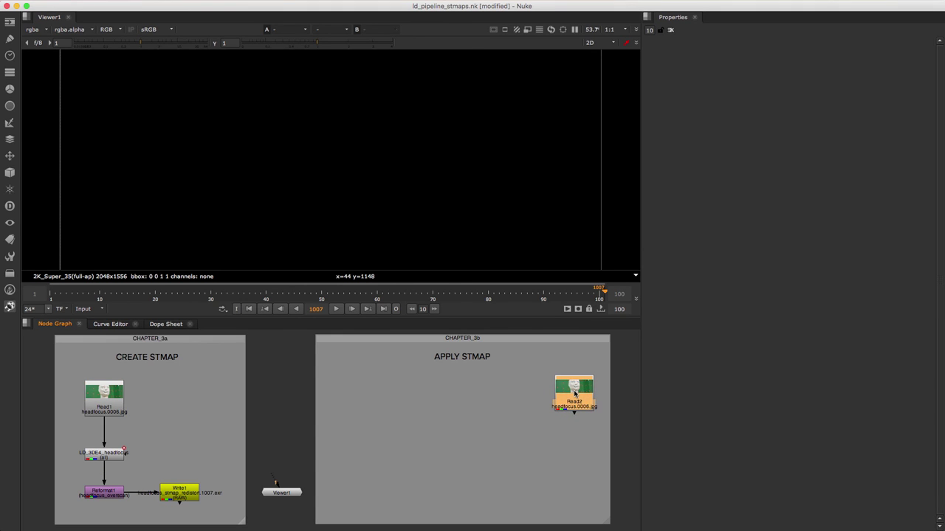
# Step: Read in headfocus_stmap_undistort.####.exr 1001-1244 from the stmap_undistort folder and place its node beside the copied plate
pyautogui.click(533, 393)
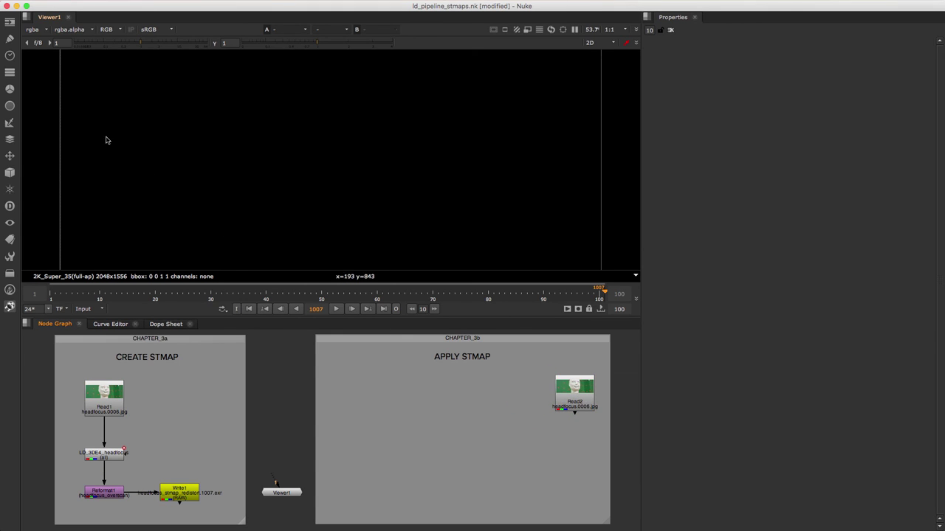
pyautogui.click(10, 21)
pyautogui.click(37, 22)
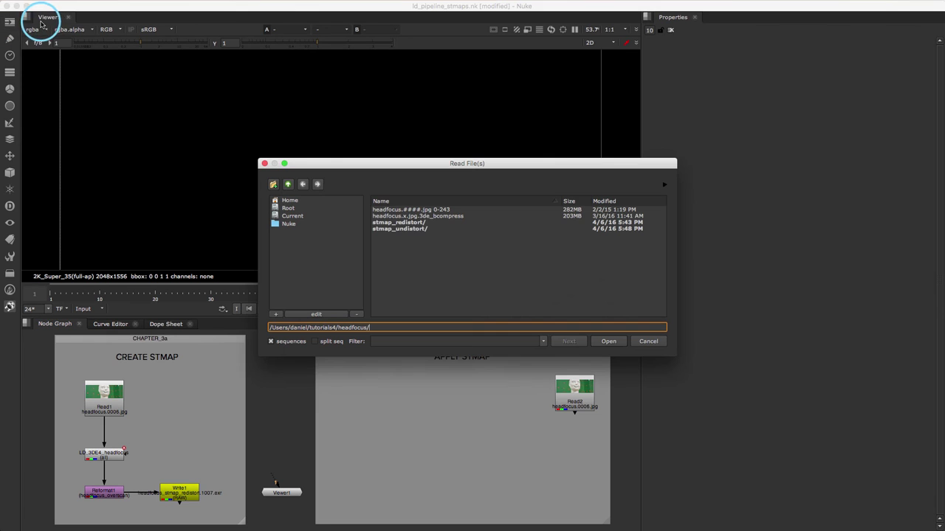
pyautogui.doubleClick(416, 230)
pyautogui.click(426, 210)
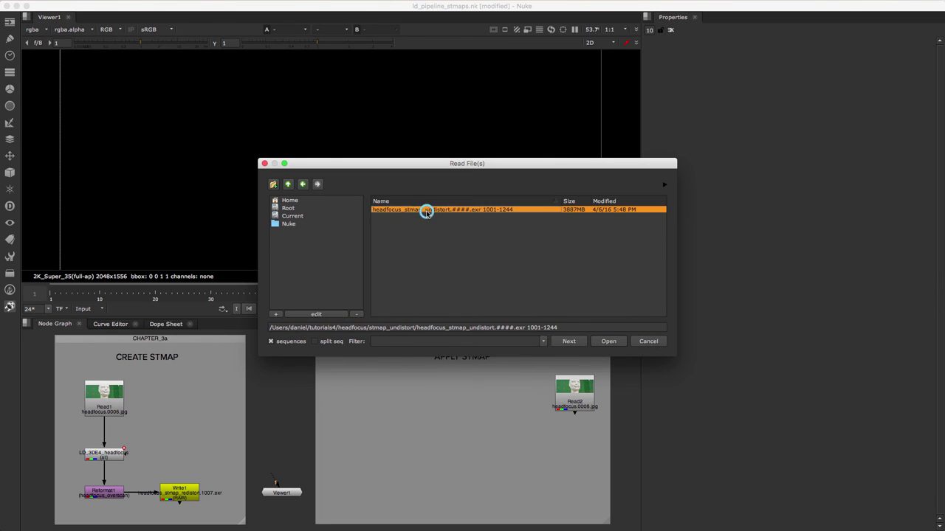
pyautogui.click(607, 341)
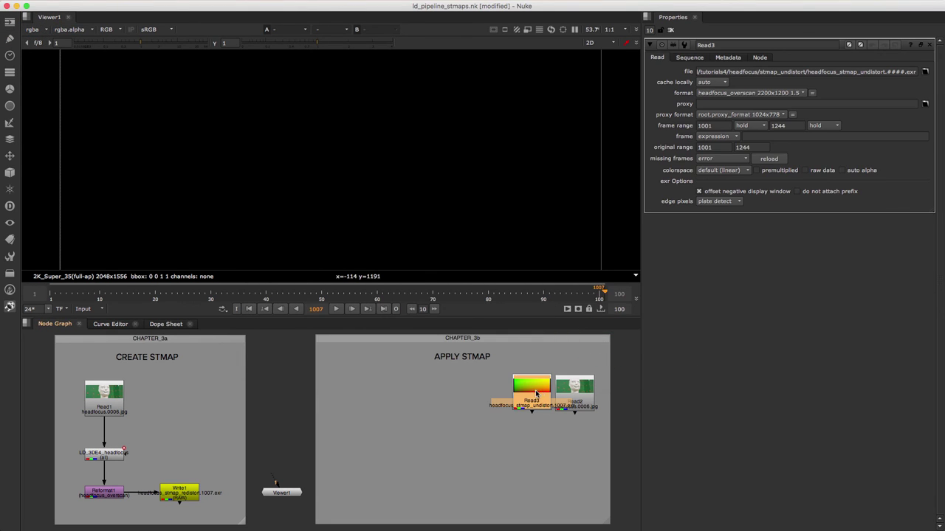
pyautogui.moveTo(538, 394); pyautogui.dragTo(519, 395)
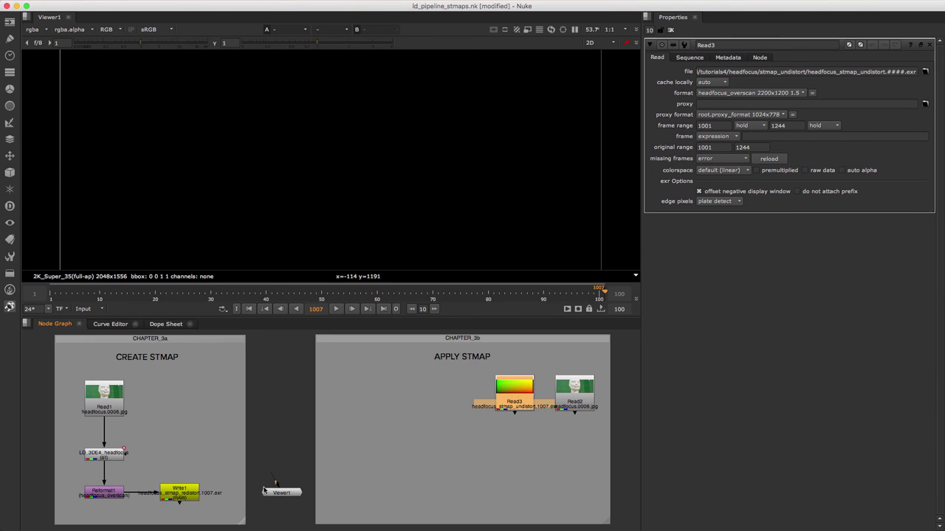
# Step: View the undistort STMap sequence and compare a frame near its end with one near its start
pyautogui.moveTo(273, 481); pyautogui.dragTo(515, 405)
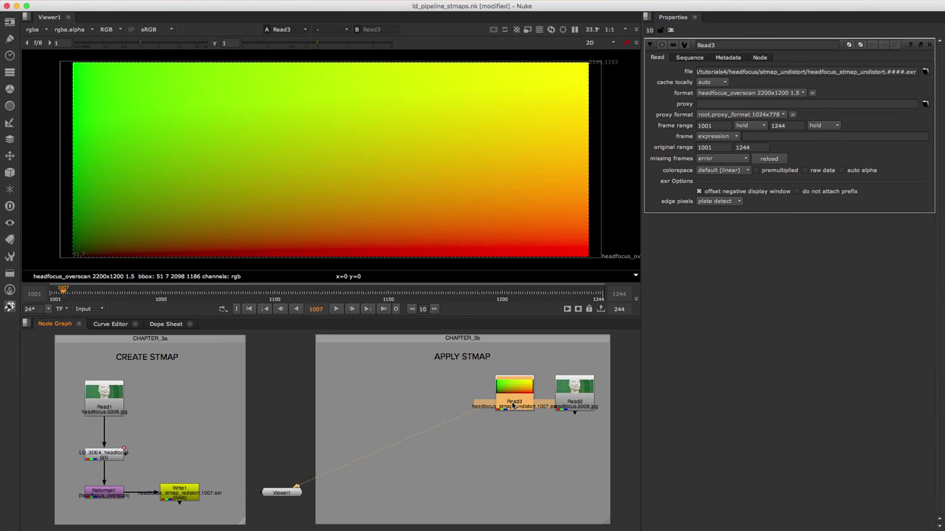
pyautogui.click(586, 294)
pyautogui.moveTo(75, 294)
pyautogui.mouseDown()
pyautogui.moveTo(578, 293)
pyautogui.moveTo(67, 295)
pyautogui.mouseUp()
# Step: Add an STMap node and place it below the two Read nodes in the APPLY STMAP backdrop
pyautogui.click(436, 455)
pyautogui.press('Tab')
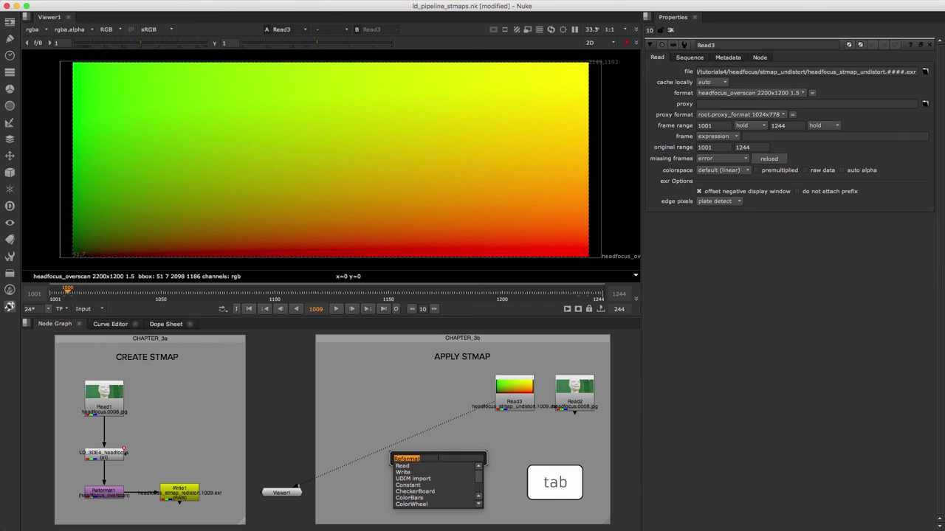
pyautogui.write('stMap')
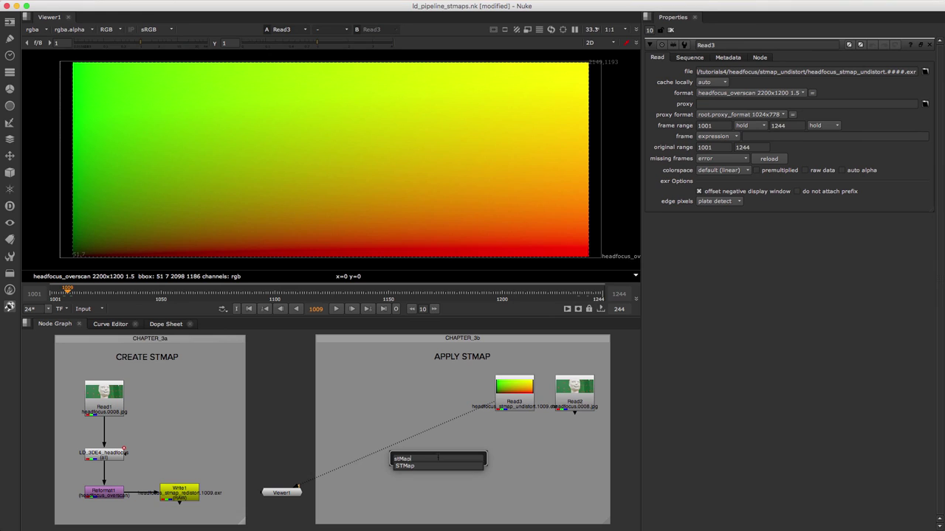
pyautogui.press('Return')
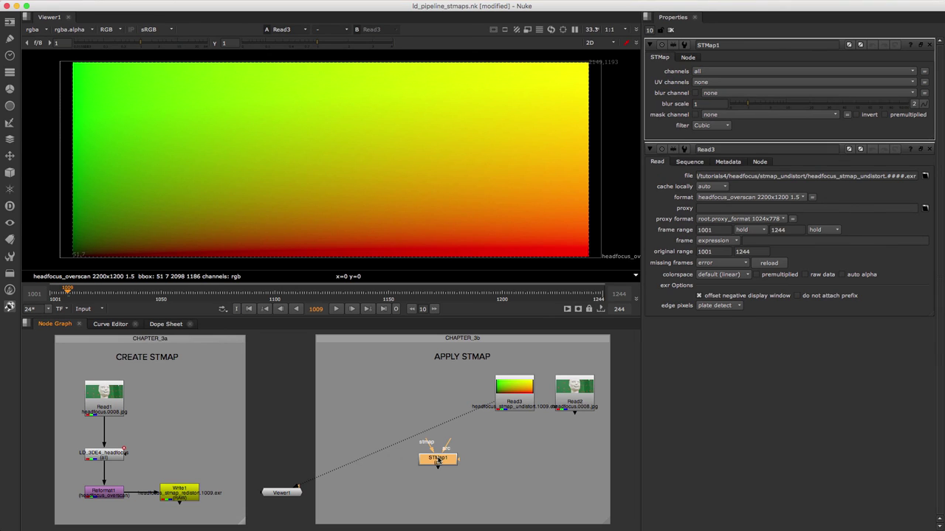
pyautogui.moveTo(437, 460); pyautogui.dragTo(540, 487)
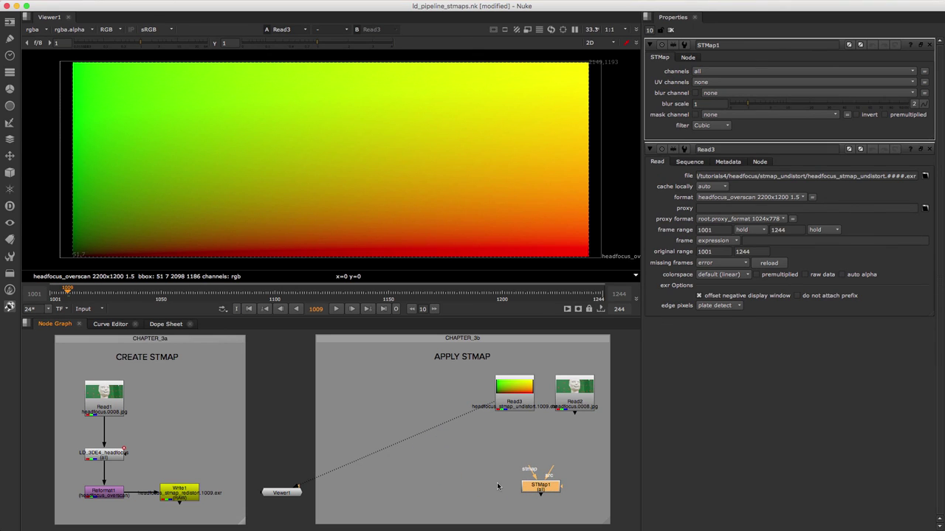
# Step: Add a Reformat node after the undistort STMap's Read node and space it slightly below
pyautogui.click(518, 397)
pyautogui.press('Tab')
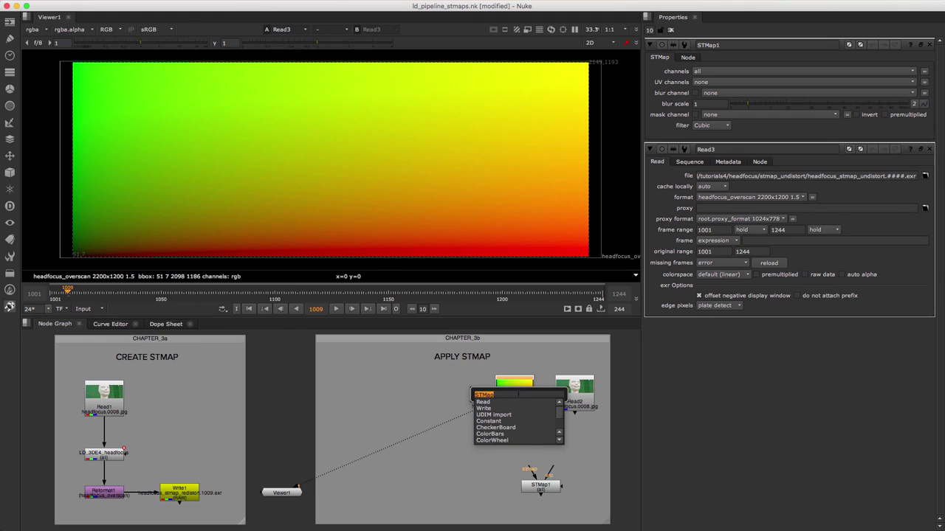
pyautogui.write('ref')
pyautogui.press('Return')
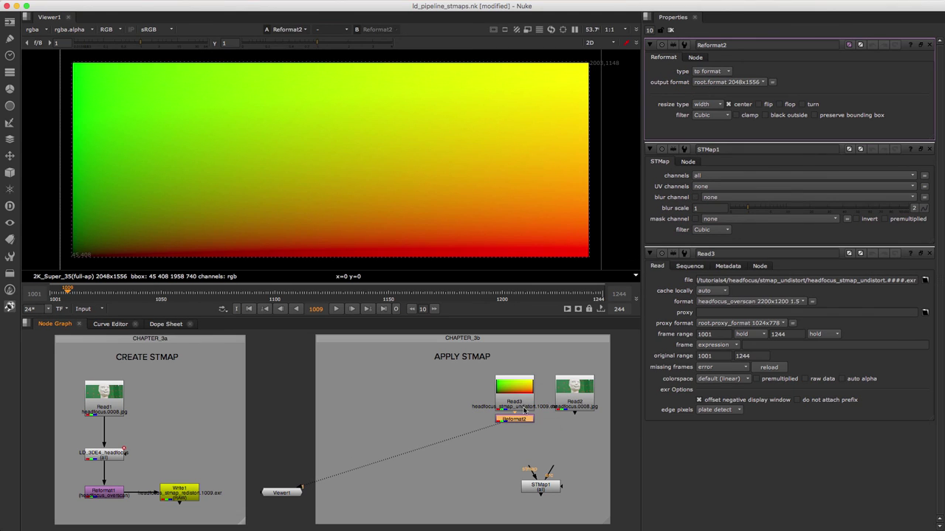
pyautogui.moveTo(522, 420); pyautogui.dragTo(522, 431)
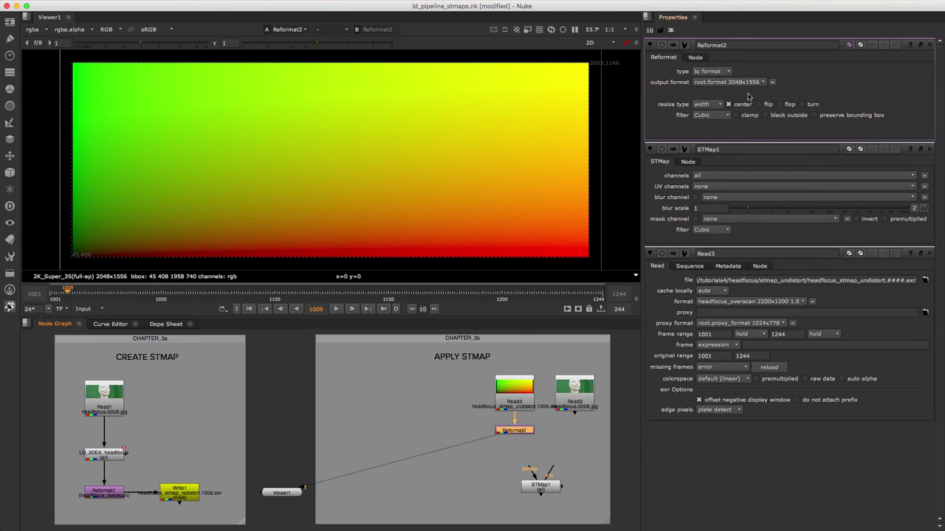
# Step: Set the new Reformat node to output format headfocus_amorph 2000x1080 1.5, resize type none, with preserve bounding box enabled
pyautogui.click(752, 82)
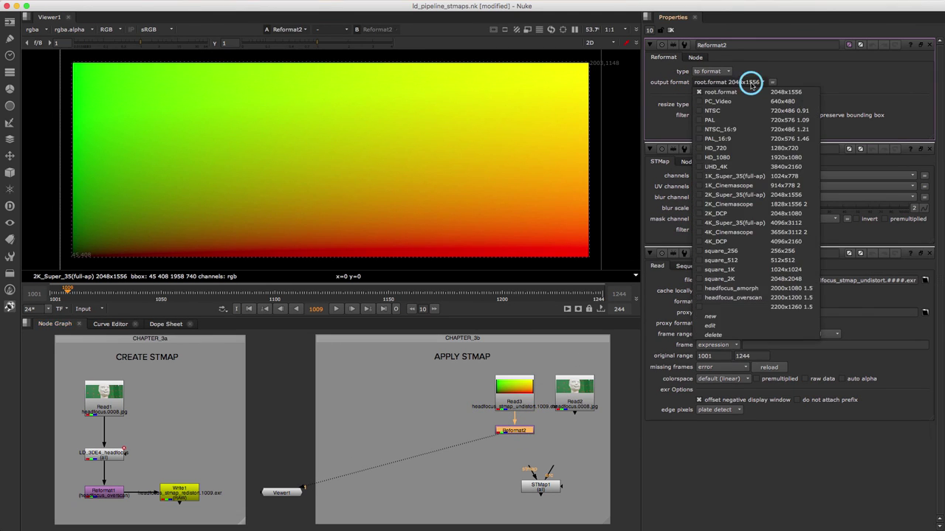
pyautogui.click(769, 288)
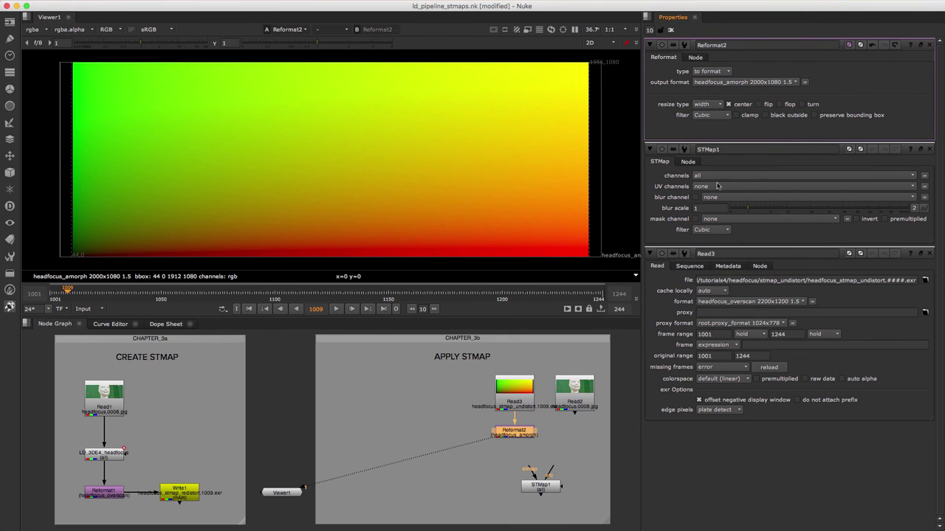
pyautogui.click(709, 105)
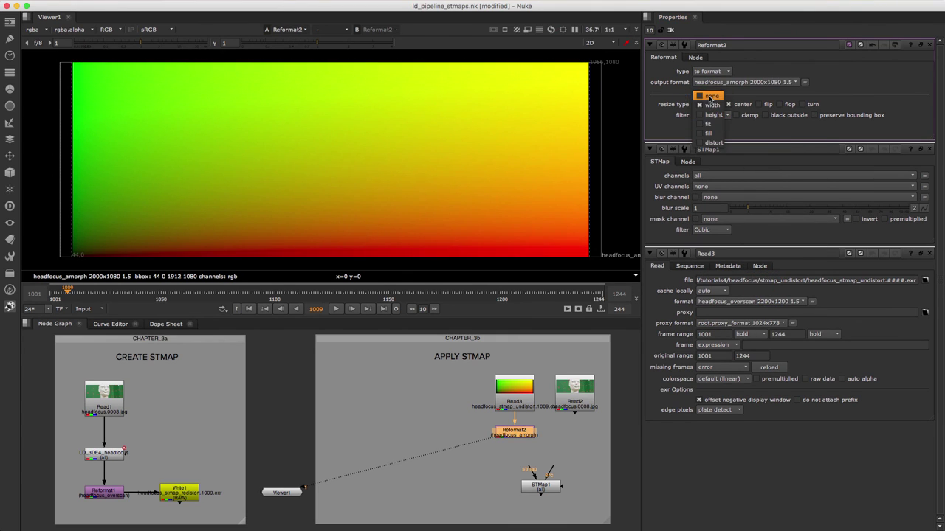
pyautogui.click(711, 96)
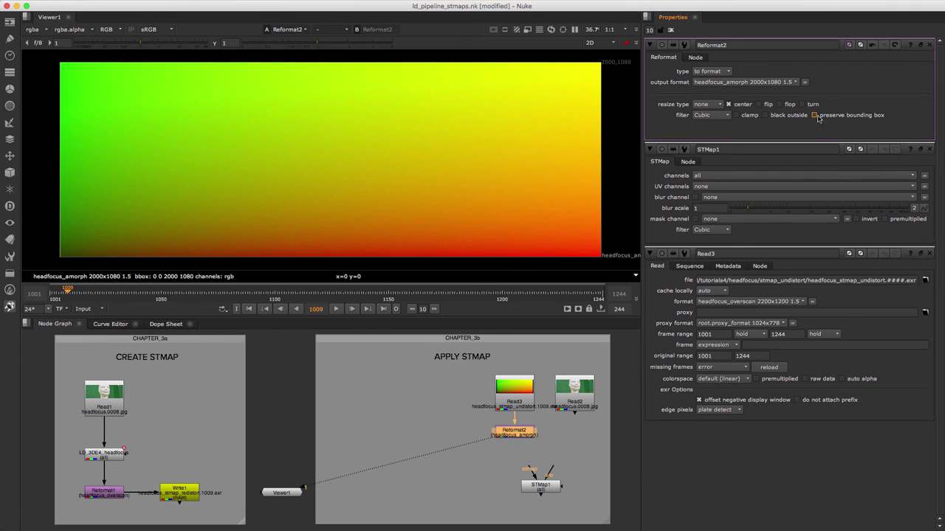
pyautogui.click(815, 116)
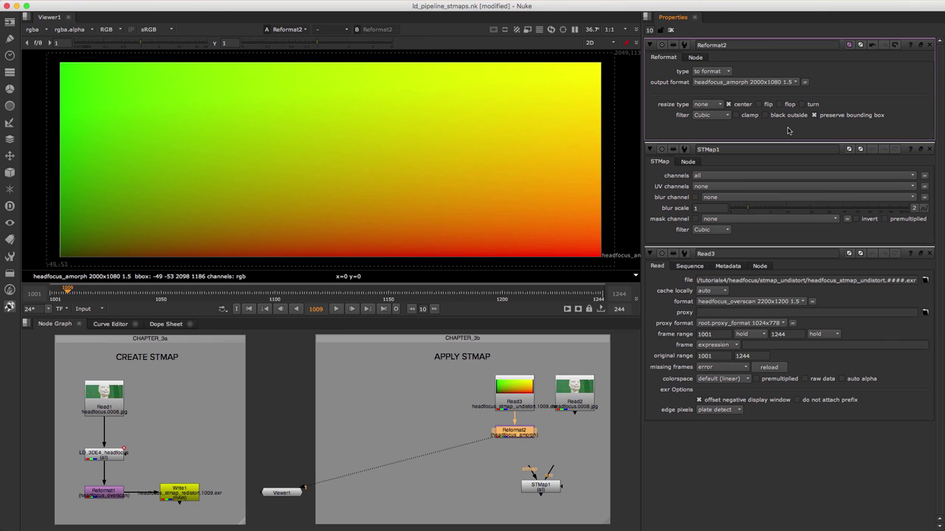
# Step: Connect the STMap node's src input to the plate and its stmap input to the Reformat, align it under the plate and view it
pyautogui.moveTo(549, 470); pyautogui.dragTo(582, 406)
pyautogui.moveTo(530, 469); pyautogui.dragTo(516, 432)
pyautogui.moveTo(541, 489); pyautogui.dragTo(574, 487)
pyautogui.moveTo(480, 441); pyautogui.dragTo(578, 495)
pyautogui.click(577, 492)
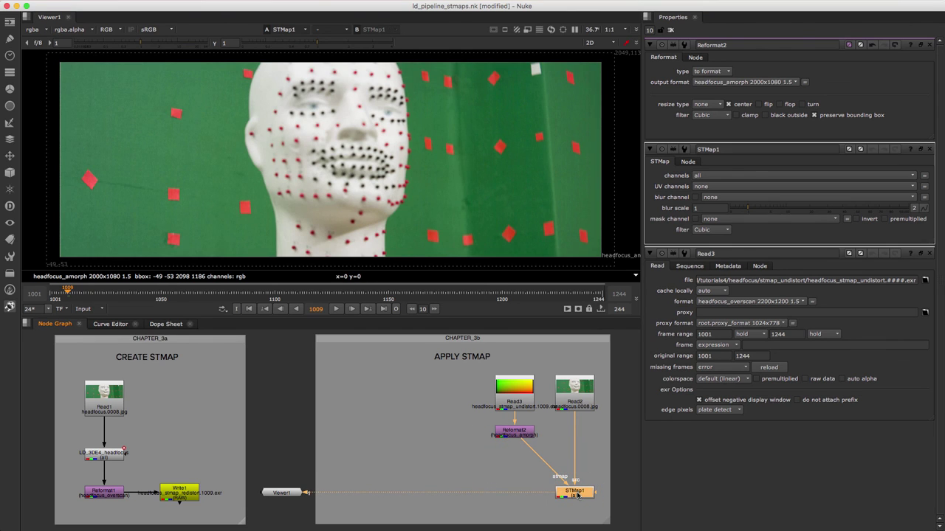
# Step: Compare the STMap node's output between early and late frames of the shot
pyautogui.click(588, 293)
pyautogui.click(85, 295)
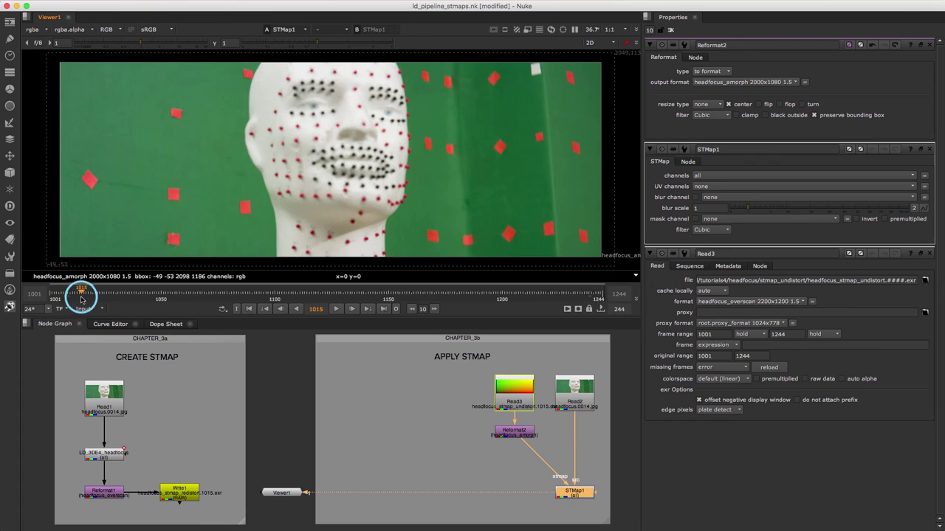
pyautogui.click(576, 294)
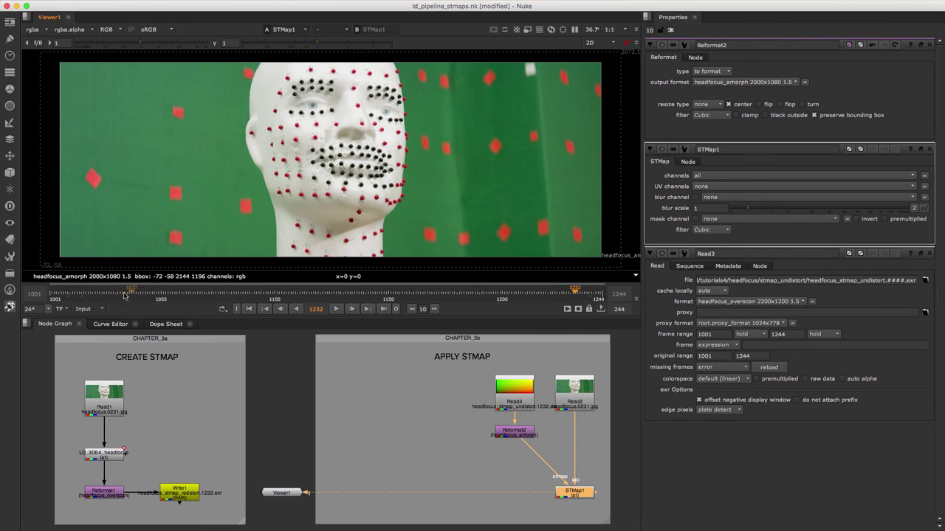
pyautogui.click(83, 294)
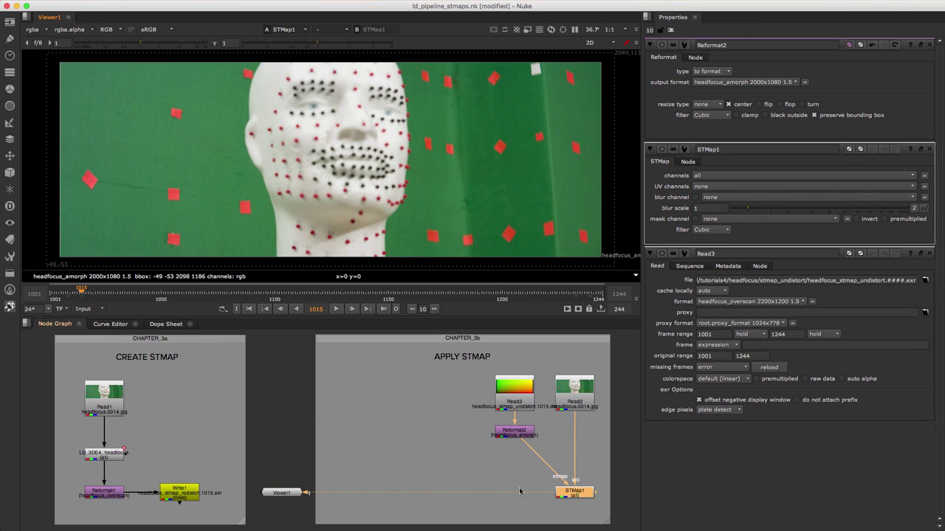
# Step: Set the STMap node's UV channels to rgb
pyautogui.doubleClick(574, 492)
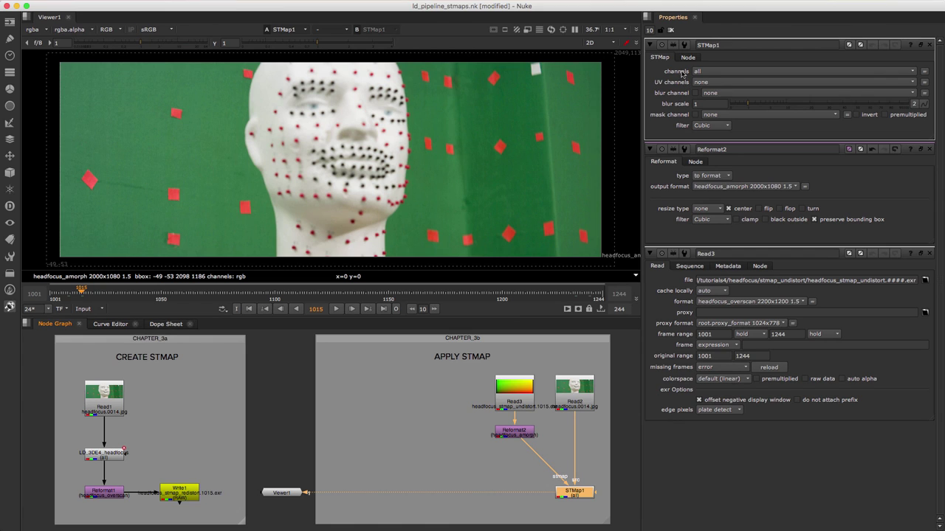
pyautogui.click(722, 82)
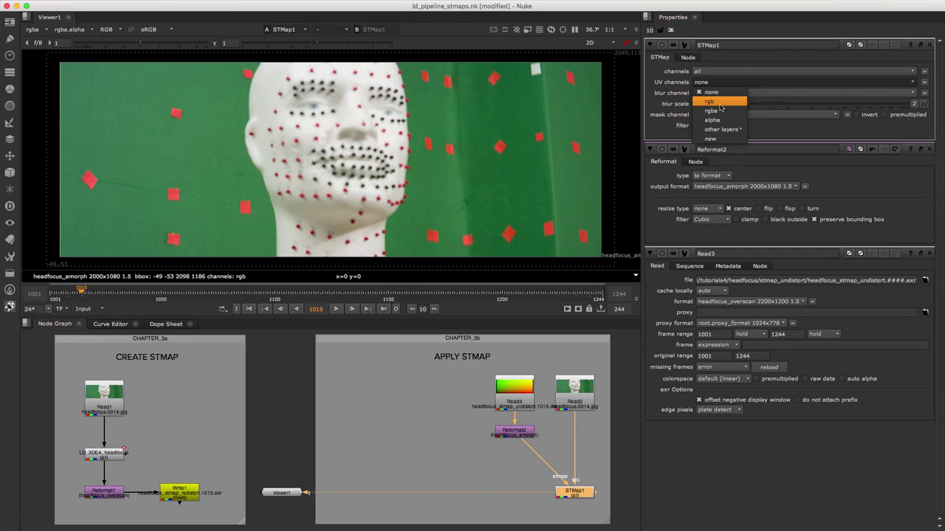
pyautogui.click(717, 103)
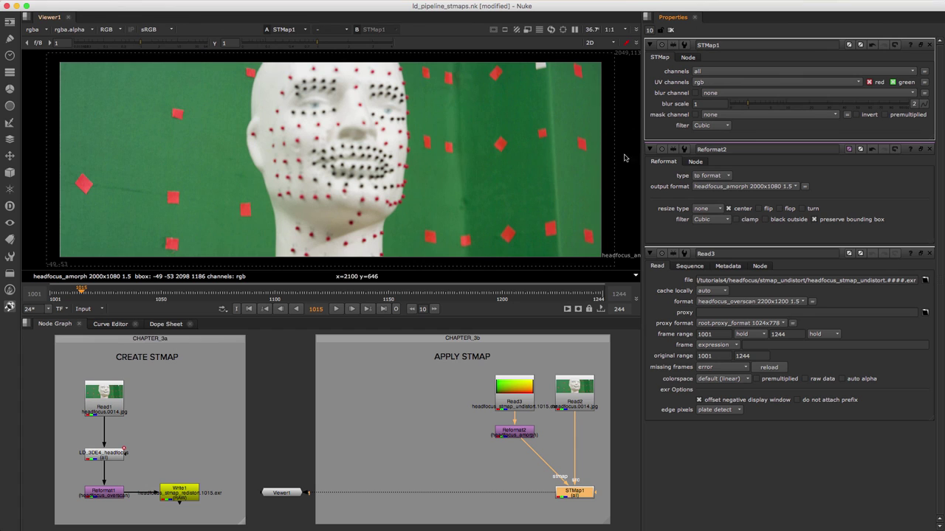
# Step: Check the undistorted plate by switching repeatedly between the end and the beginning of the frame range
pyautogui.click(580, 294)
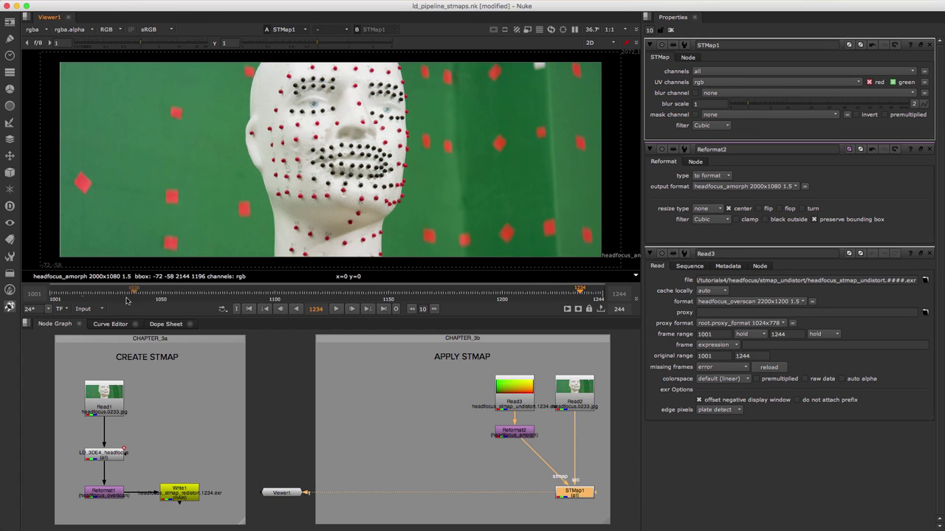
pyautogui.click(76, 293)
pyautogui.click(587, 292)
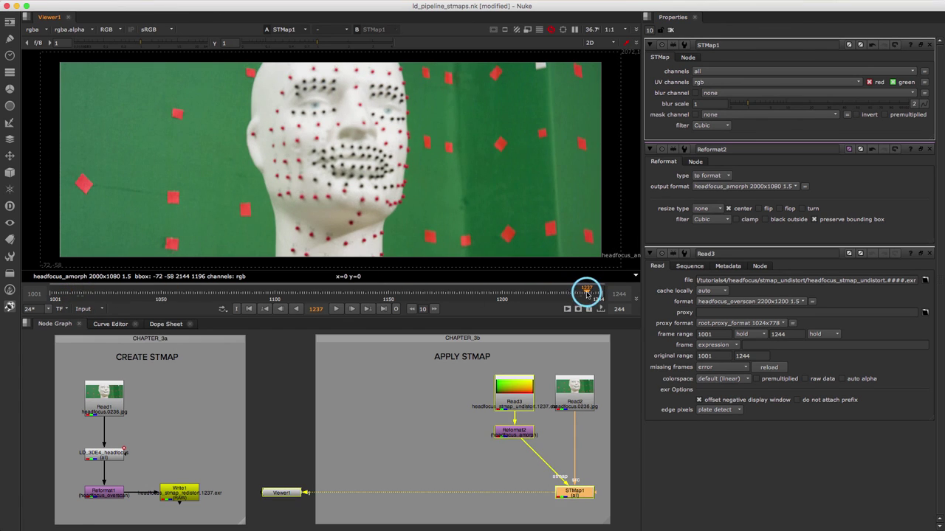
pyautogui.click(69, 292)
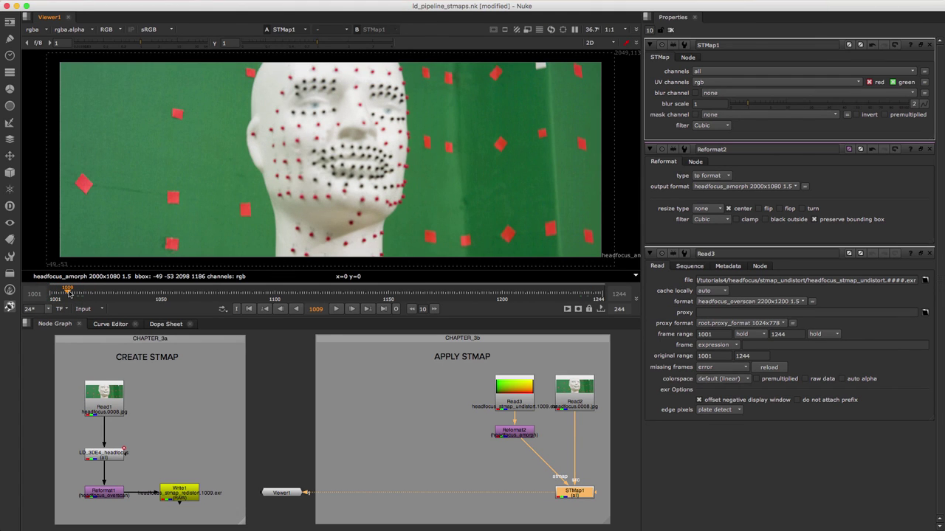
# Step: Add a CheckerBoard node in the APPLY STMAP backdrop, beside the undistort STMap's Read node
pyautogui.click(423, 394)
pyautogui.press('Tab')
pyautogui.write('check')
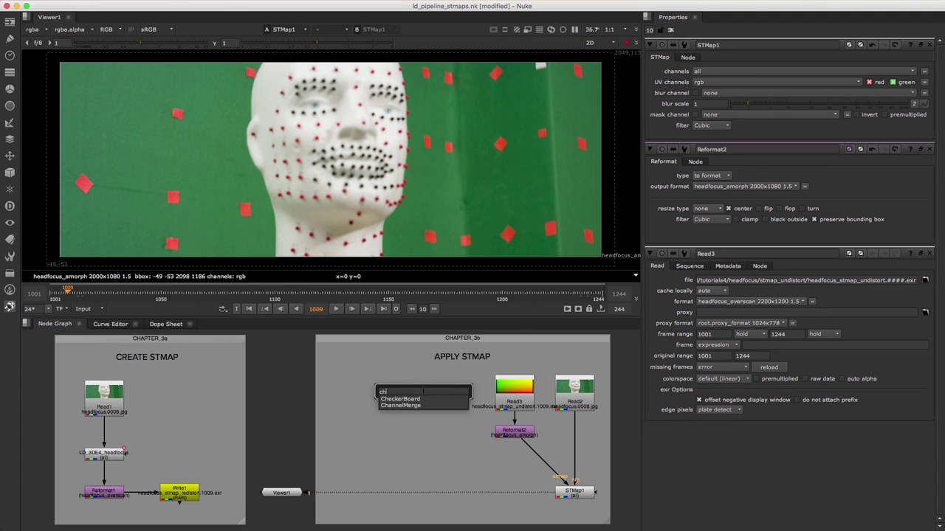
pyautogui.press('Return')
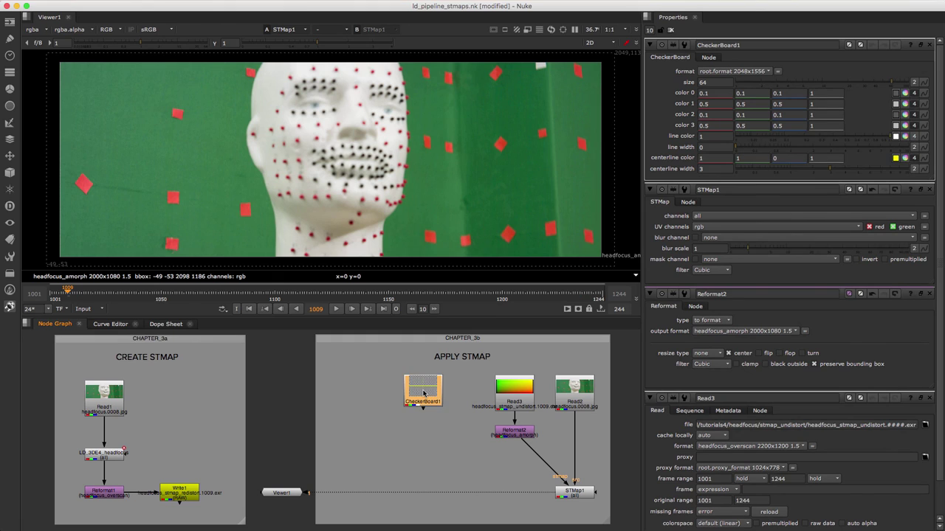
# Step: Add a Merge node that combines the CheckerBoard as input A over the STMap1 output, placed below the CheckerBoard
pyautogui.moveTo(422, 391); pyautogui.dragTo(439, 399)
pyautogui.press('Tab')
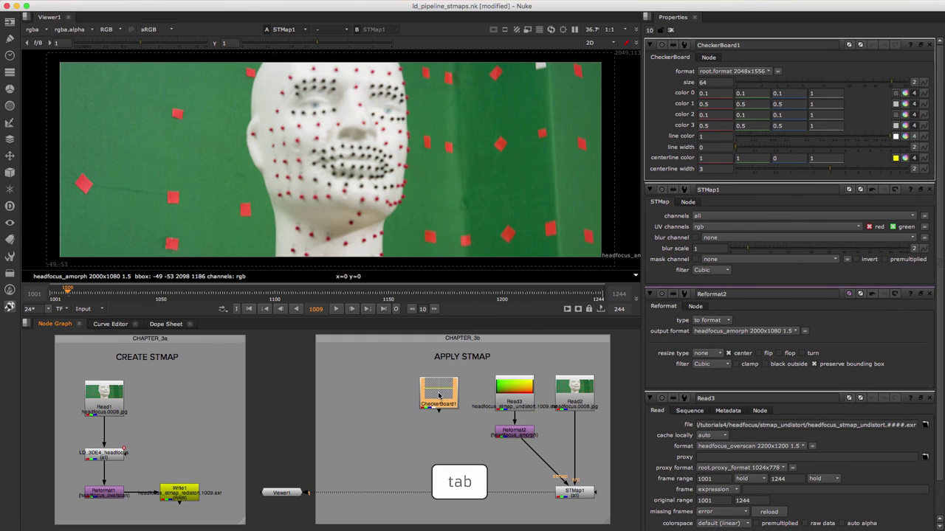
pyautogui.write('merge')
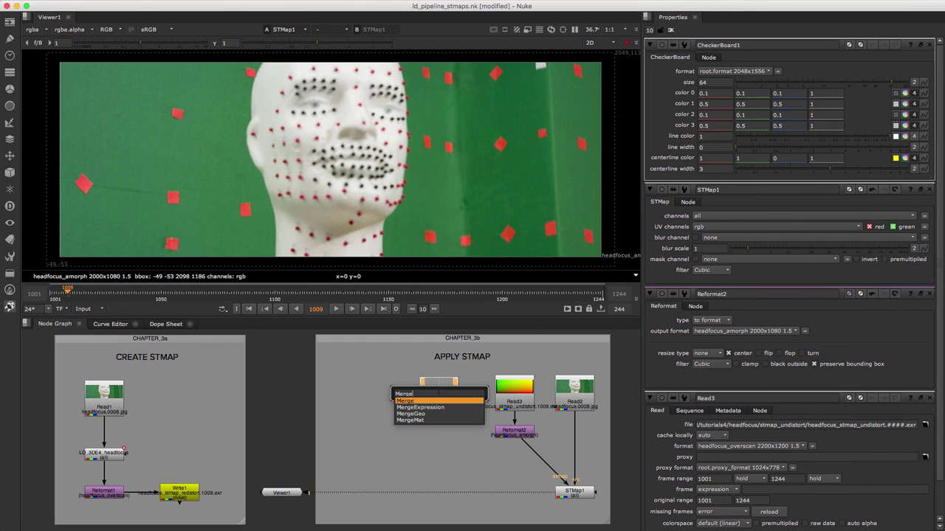
pyautogui.press('Return')
pyautogui.moveTo(439, 396); pyautogui.dragTo(438, 497)
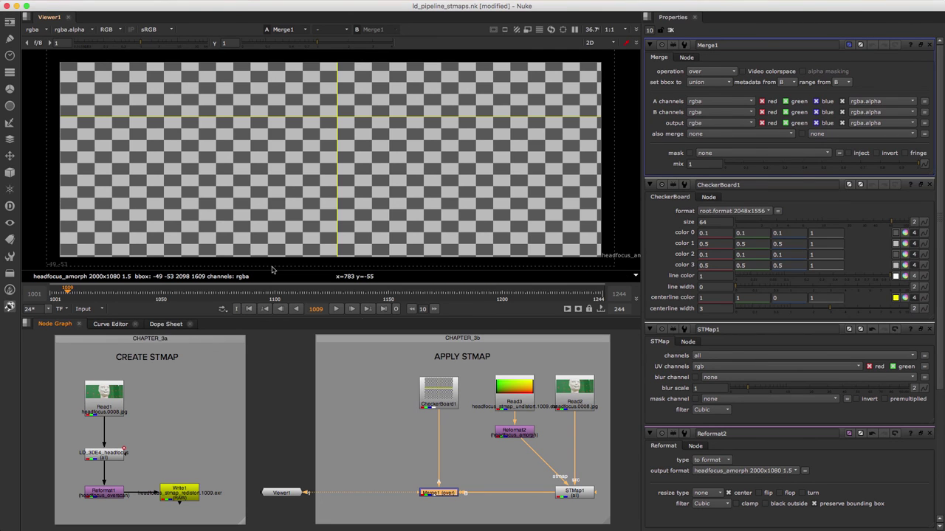
# Step: Set the CheckerBoard node's format to headfocus_overscan 2200x1200 1.5
pyautogui.doubleClick(438, 390)
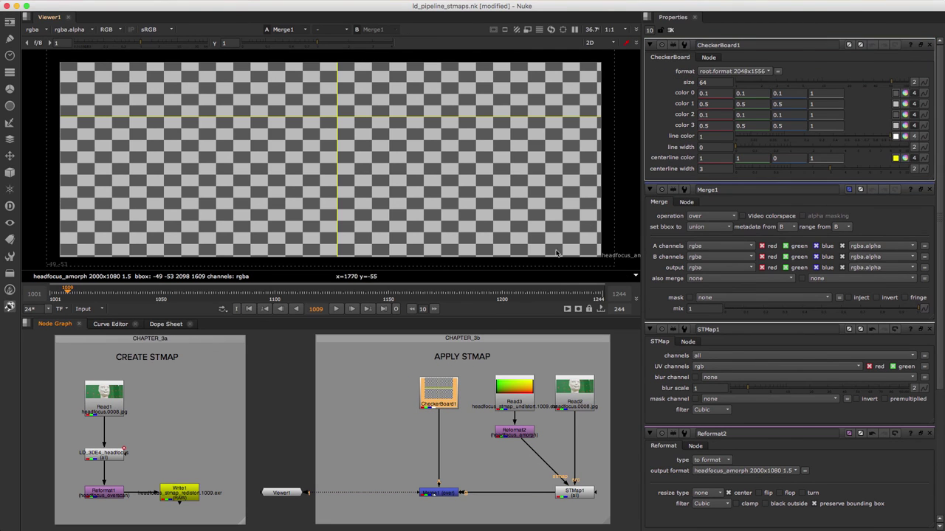
pyautogui.click(749, 73)
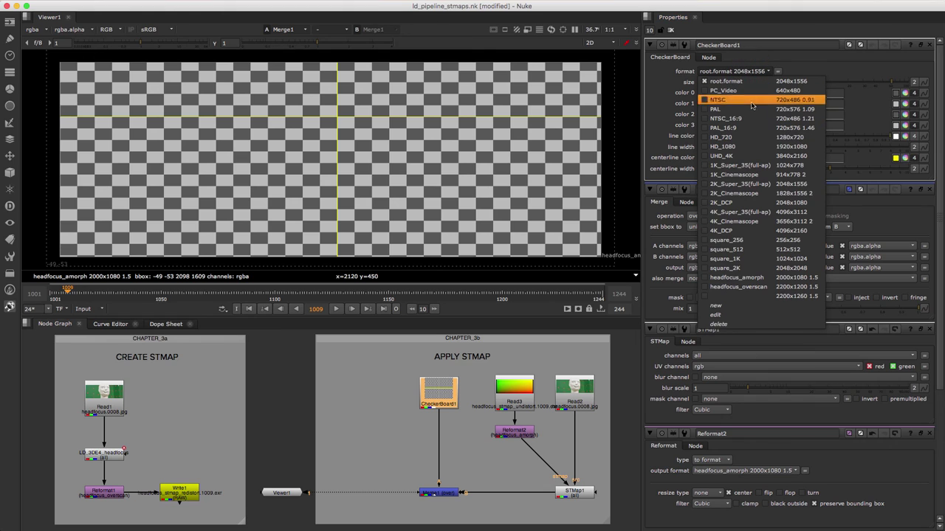
pyautogui.click(774, 287)
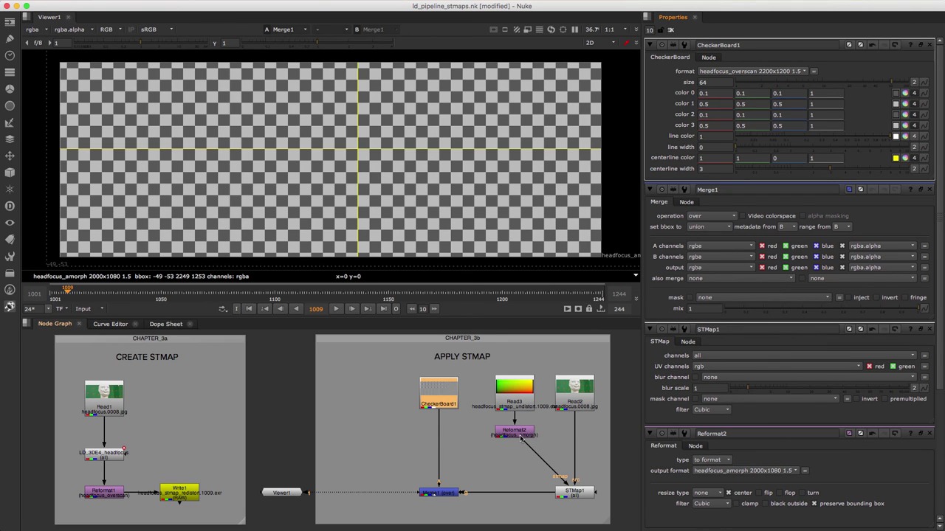
# Step: Insert a copy of the headfocus_amorph Reformat node between the CheckerBoard and the Merge node, and open its properties
pyautogui.click(517, 433)
pyautogui.click(440, 399)
pyautogui.hotkey('ctrl', 'v')
pyautogui.moveTo(441, 421); pyautogui.dragTo(441, 435)
pyautogui.doubleClick(440, 433)
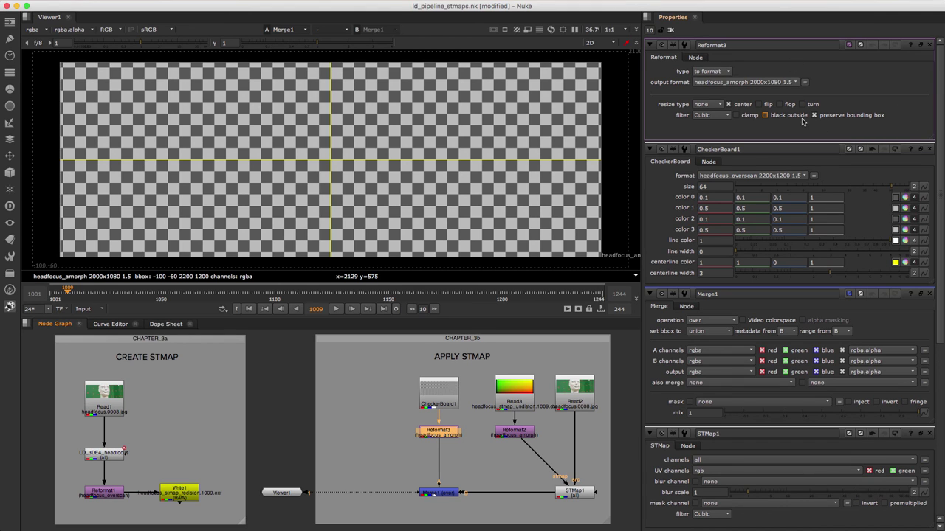
# Step: Set the Merge node's operation to overlay and reduce its mix to about 0.415
pyautogui.doubleClick(439, 493)
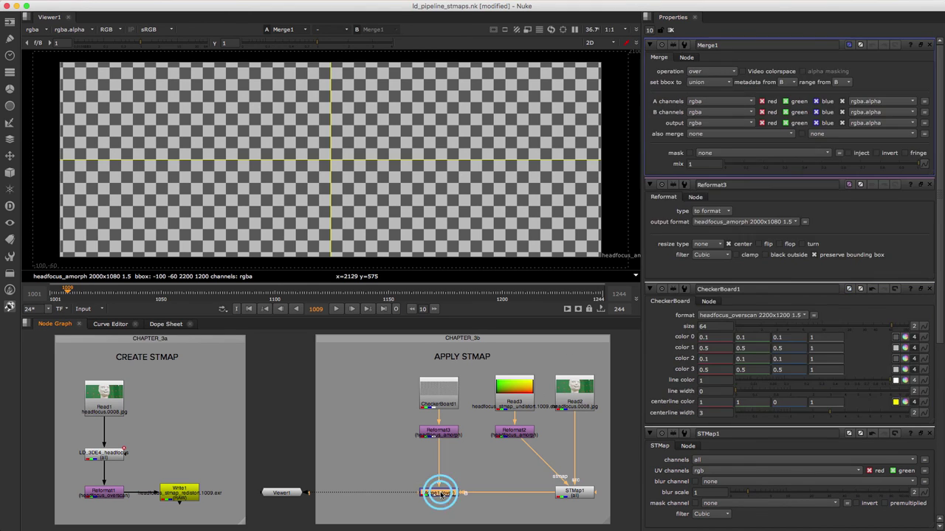
pyautogui.click(718, 71)
pyautogui.click(708, 218)
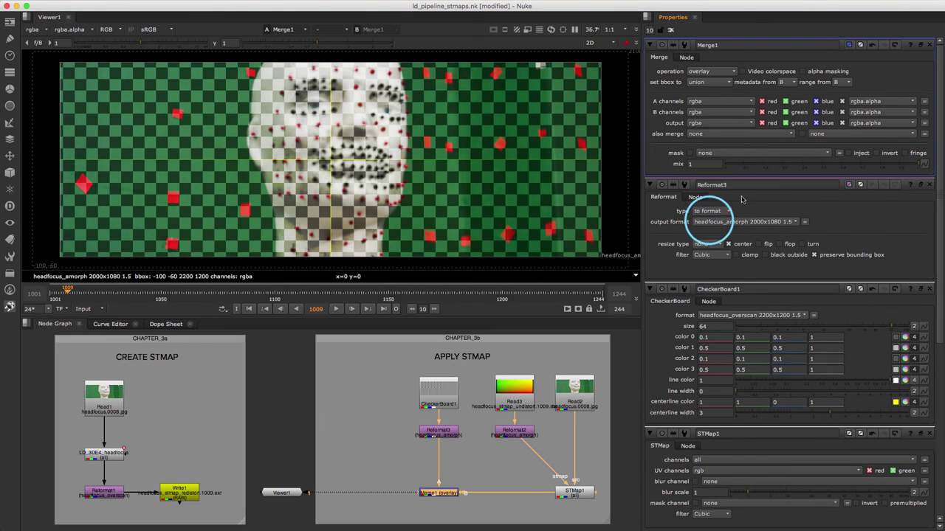
pyautogui.click(804, 164)
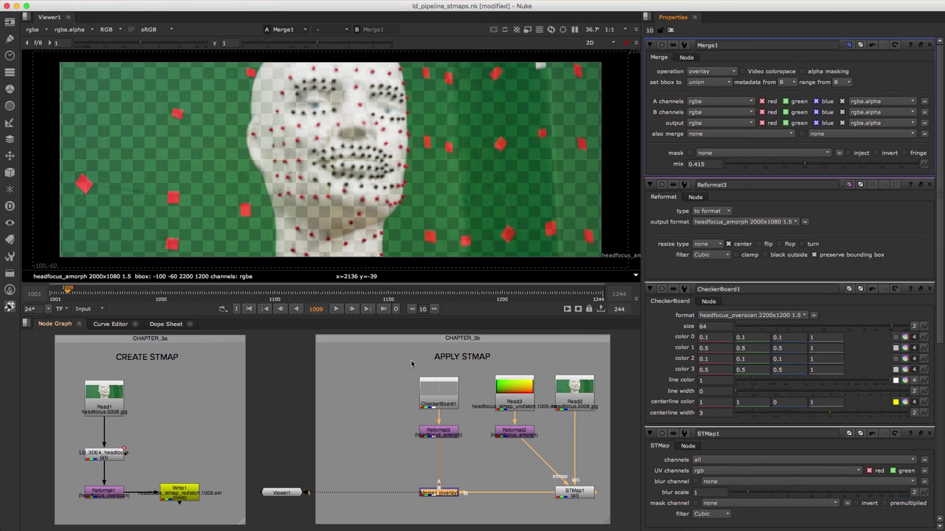
# Step: Compare the undistorted plate with the checkerboard overlay between early and late frames of the shot
pyautogui.click(581, 292)
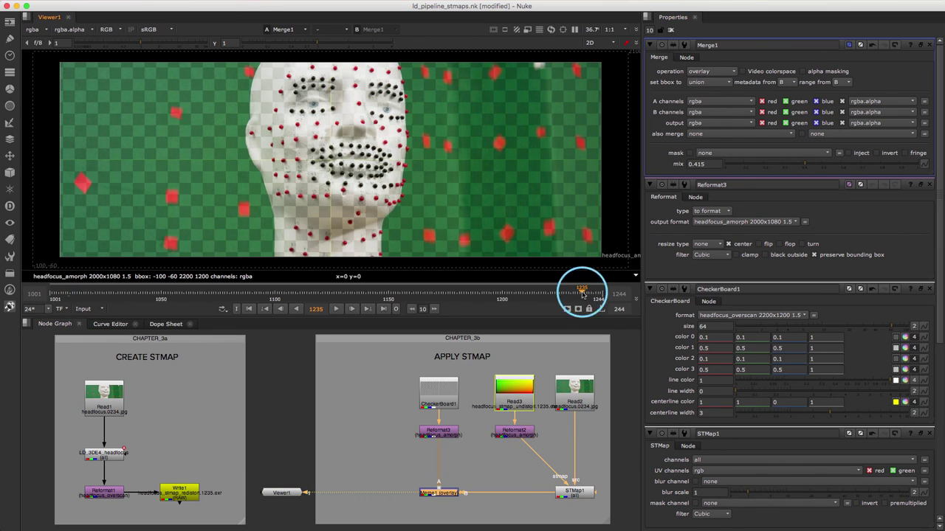
pyautogui.click(69, 292)
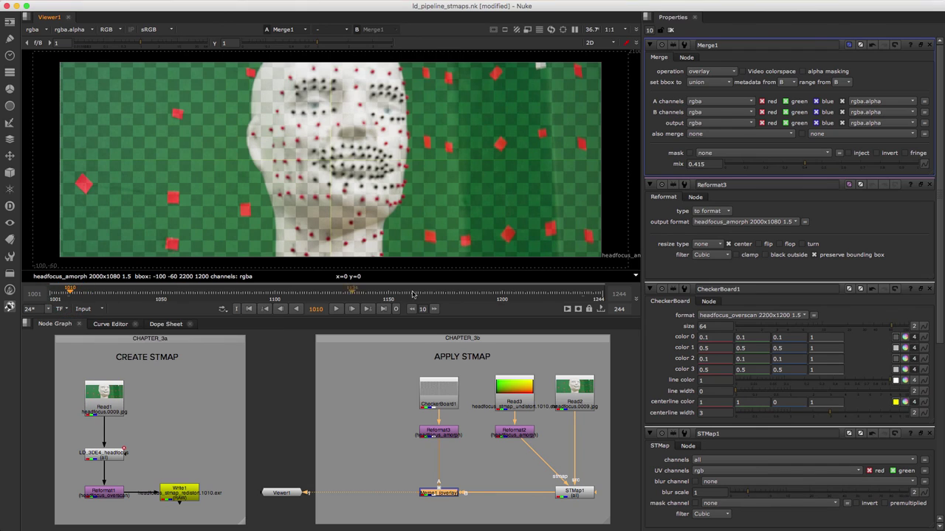
pyautogui.click(594, 293)
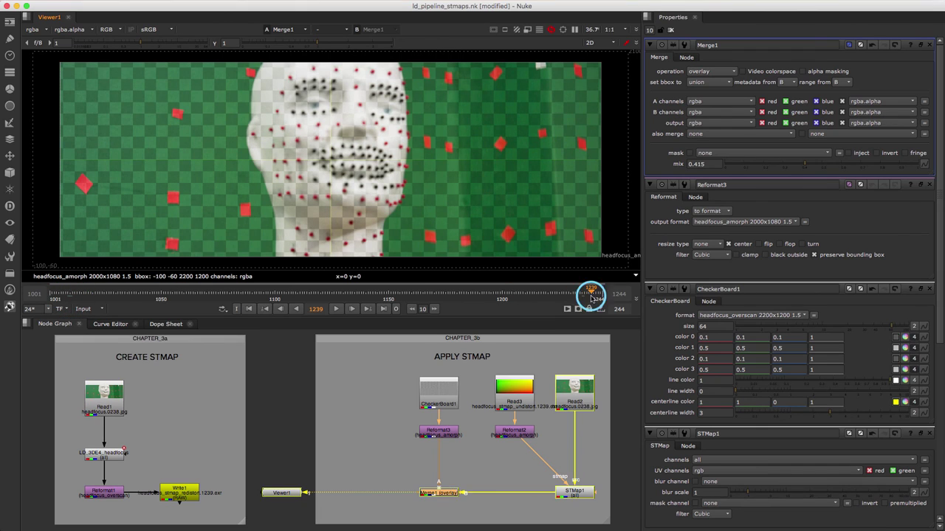
pyautogui.click(61, 292)
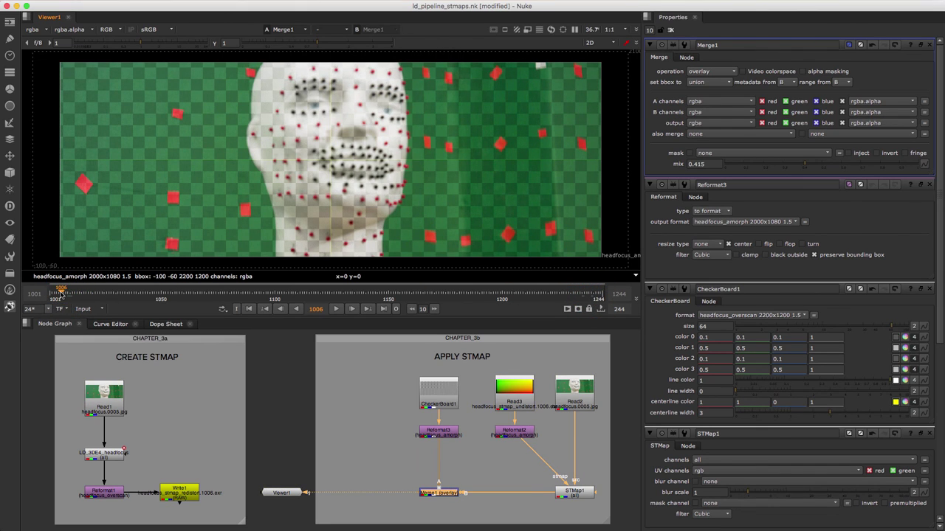
# Step: Paste a copy of the STMap node after the Merge node and place it between the Merge and the Viewer
pyautogui.keyDown('ctrl'); pyautogui.click(572, 492); pyautogui.keyUp('ctrl')
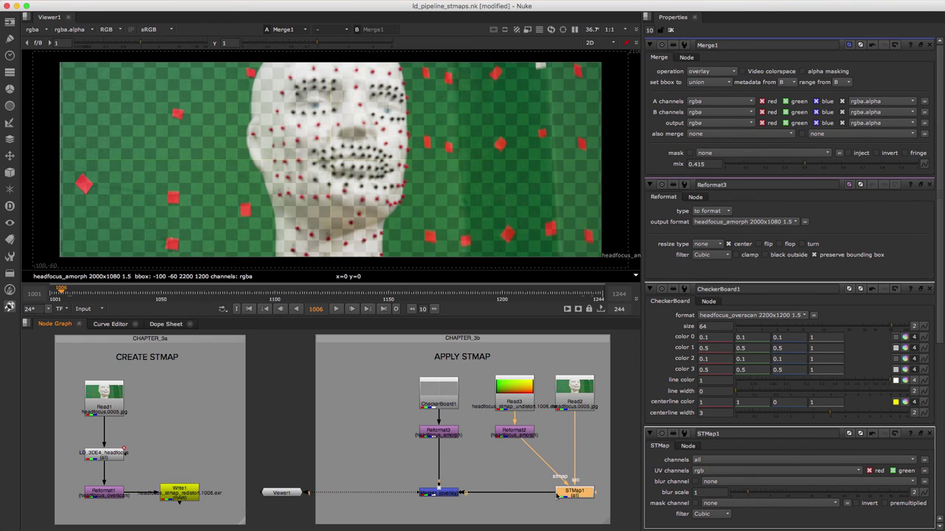
pyautogui.click(431, 492)
pyautogui.hotkey('ctrl', 'v')
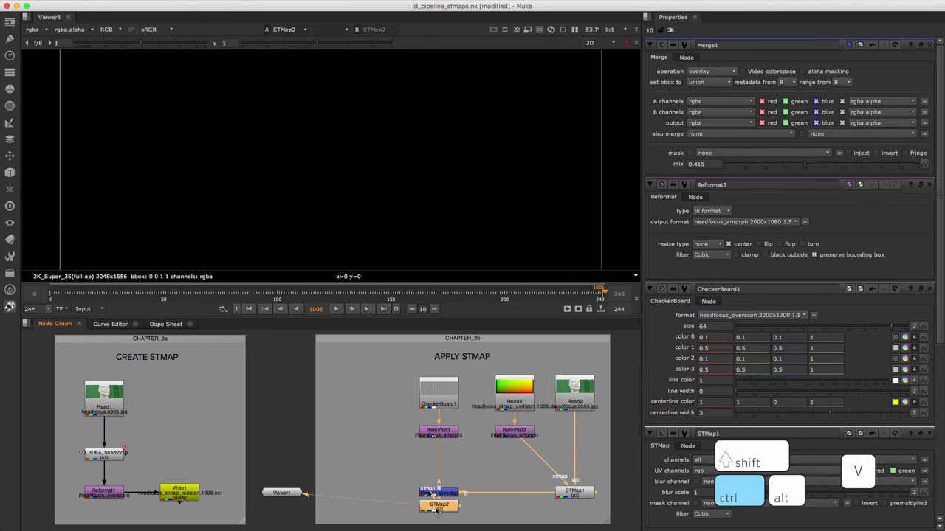
pyautogui.moveTo(421, 506); pyautogui.dragTo(367, 495)
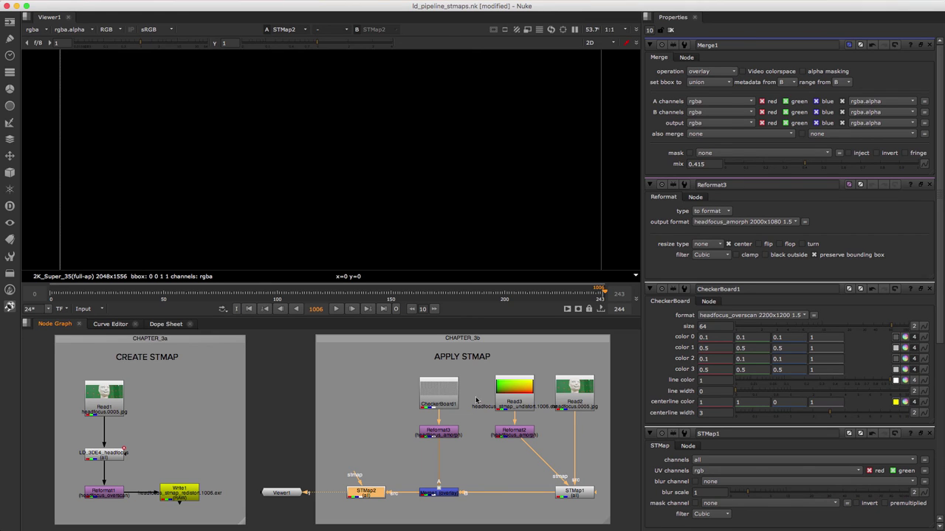
# Step: Duplicate the undistort STMap's Read and Reformat nodes above STMap2 and connect the copy to STMap2's stmap input
pyautogui.moveTo(480, 369); pyautogui.dragTo(546, 455)
pyautogui.hotkey('ctrl', 'c')
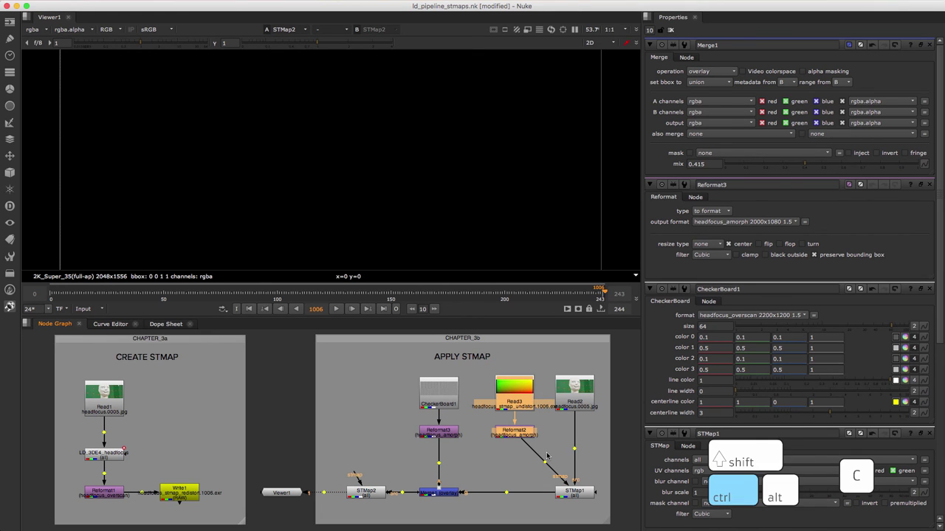
pyautogui.click(349, 415)
pyautogui.hotkey('ctrl', 'alt', 'shift', 'v')
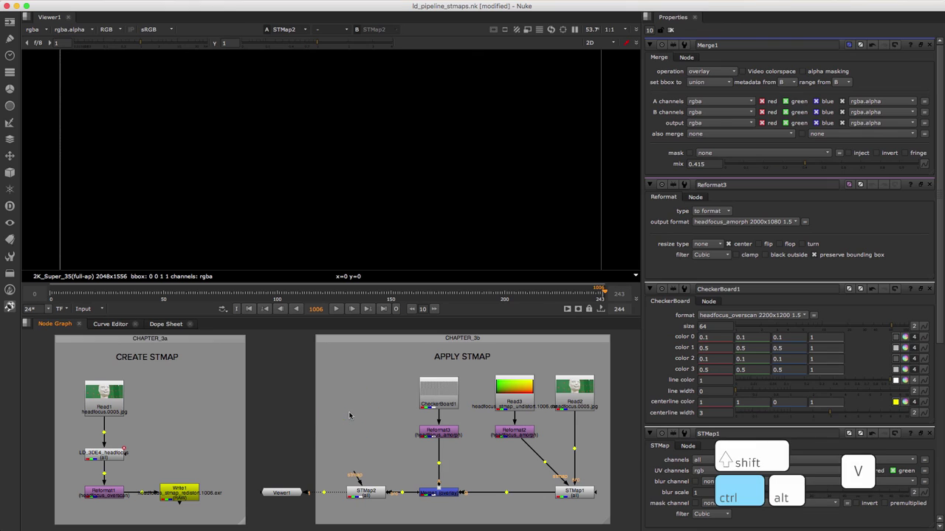
pyautogui.moveTo(350, 408); pyautogui.dragTo(352, 395)
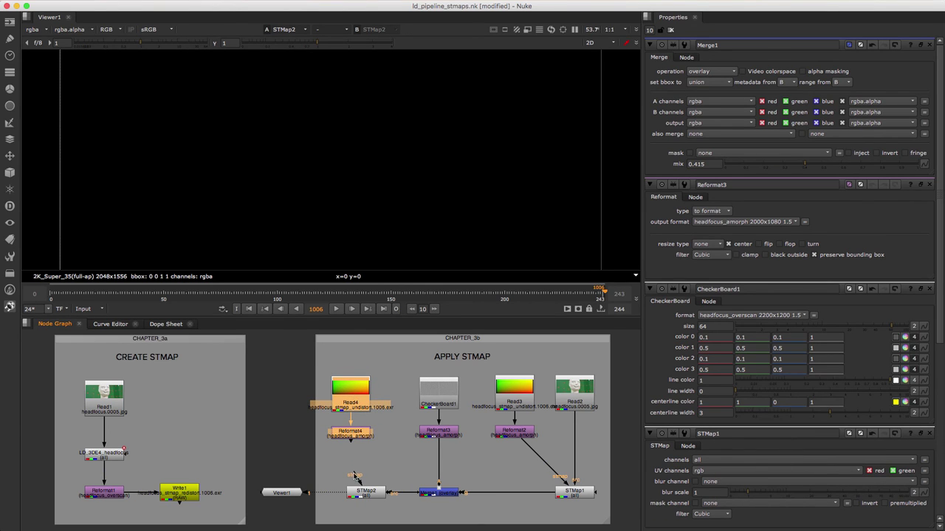
pyautogui.moveTo(353, 474); pyautogui.dragTo(368, 402)
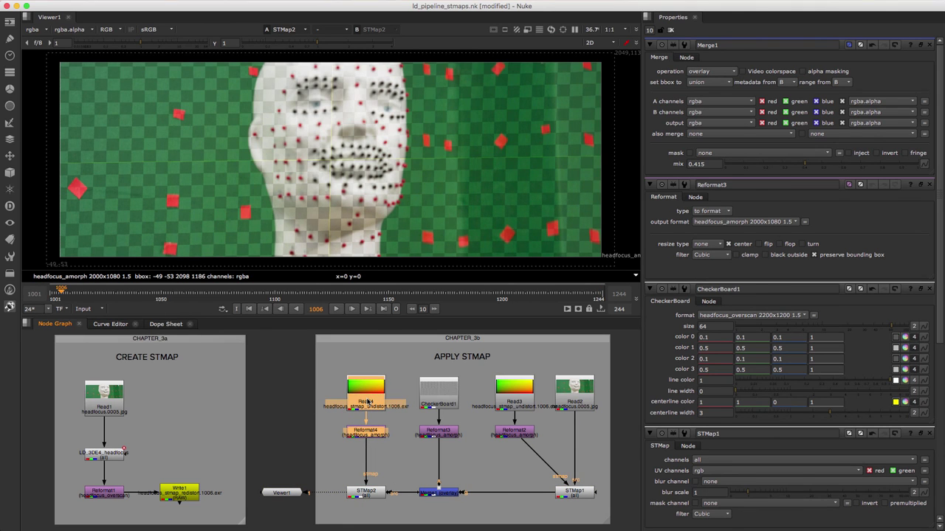
# Step: Replace the duplicated Read node's file with the headfocus_stmap_redistort.####.exr sequence from the stmap_redistort folder
pyautogui.doubleClick(368, 396)
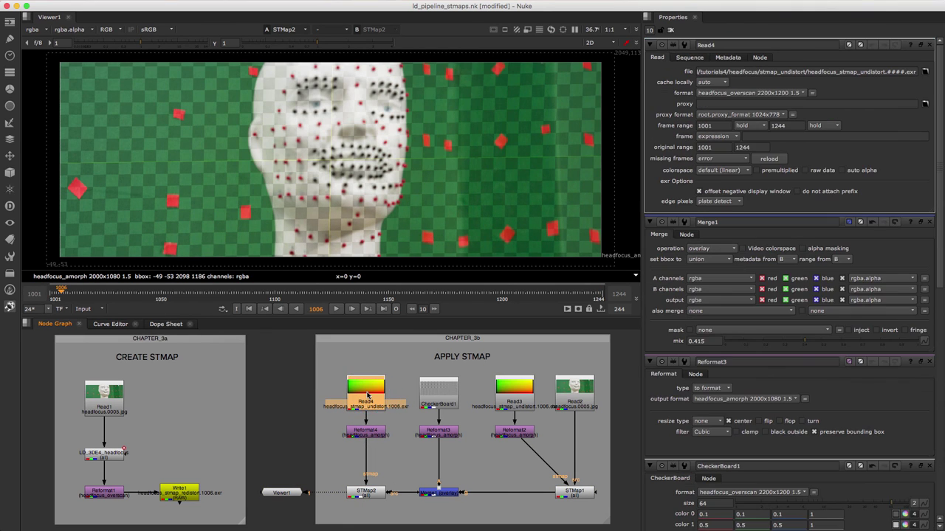
pyautogui.click(925, 72)
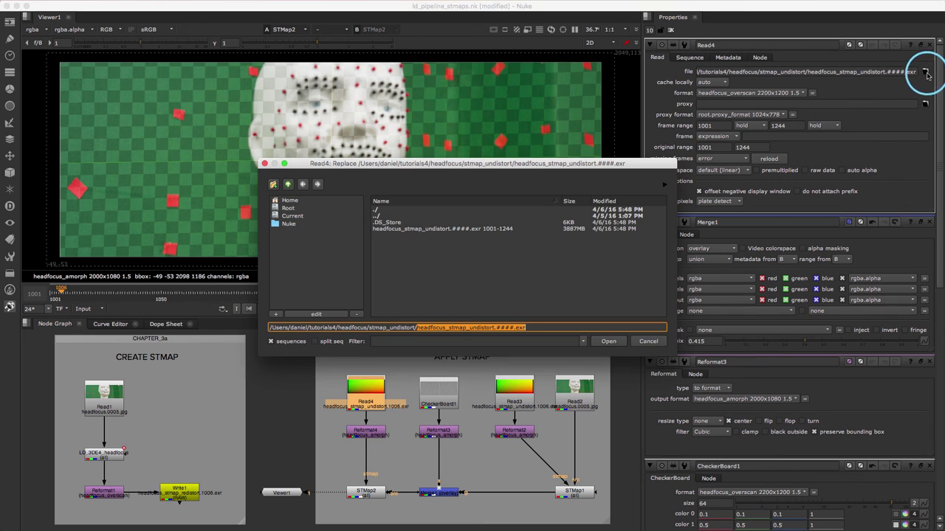
pyautogui.click(409, 217)
pyautogui.doubleClick(410, 220)
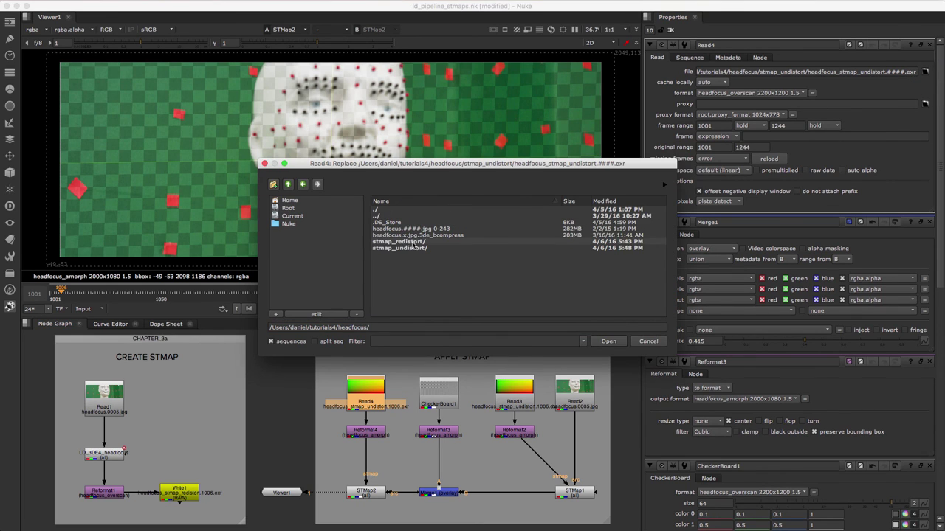
pyautogui.doubleClick(412, 239)
pyautogui.click(421, 229)
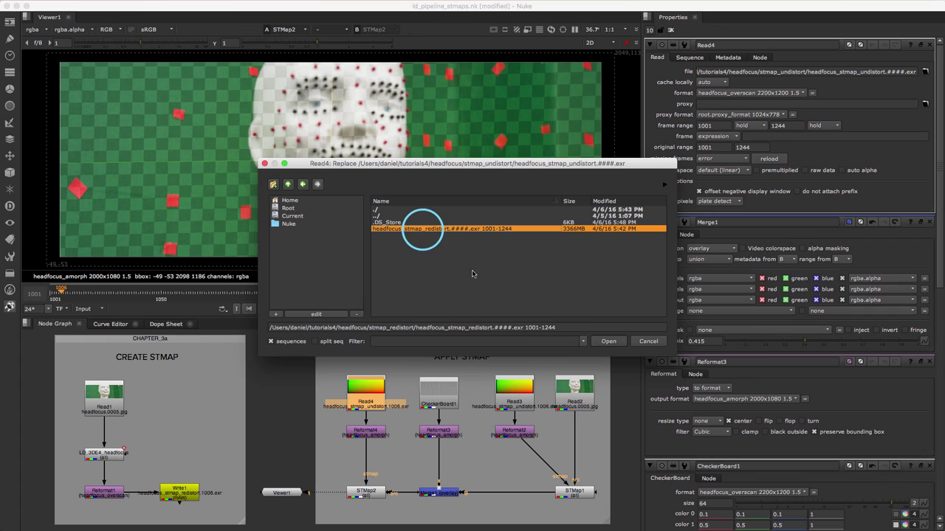
pyautogui.click(608, 341)
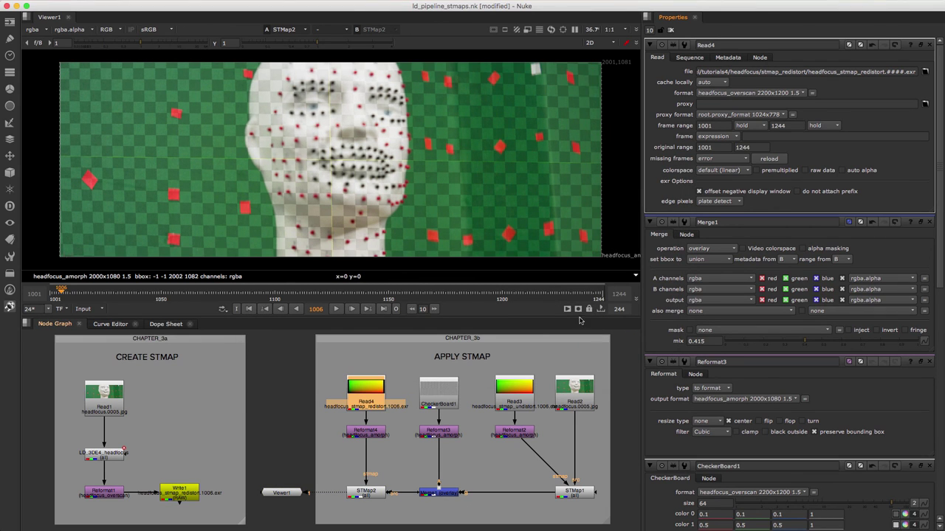
# Step: Check the redistorted plate and checkerboard by switching repeatedly between late and early frames
pyautogui.click(572, 293)
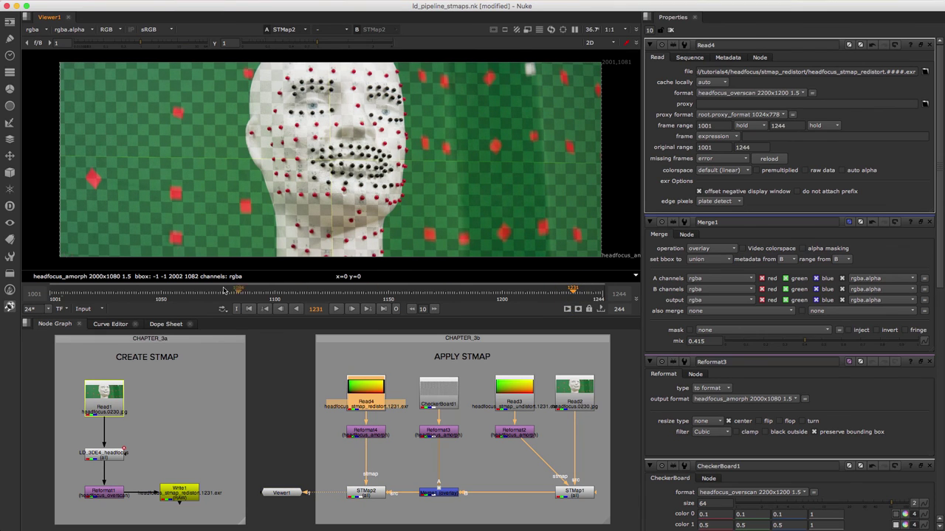
pyautogui.click(79, 291)
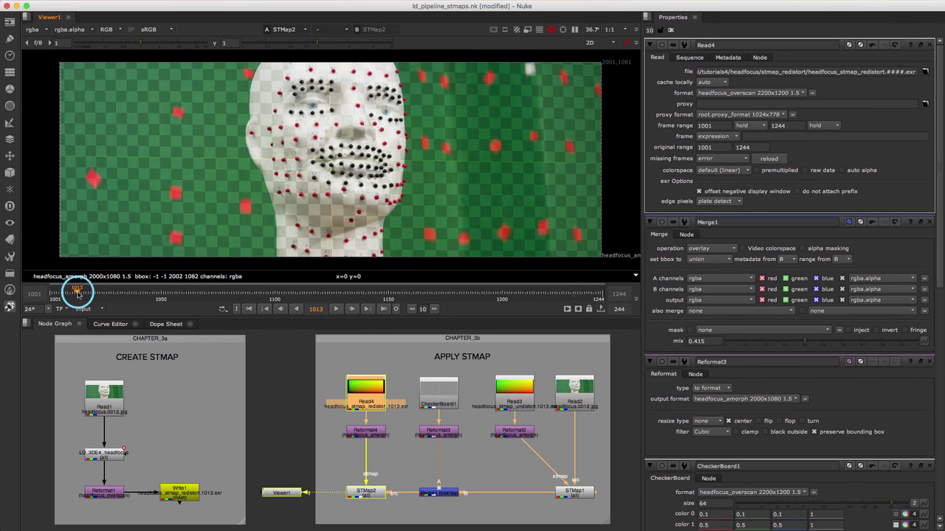
pyautogui.click(583, 292)
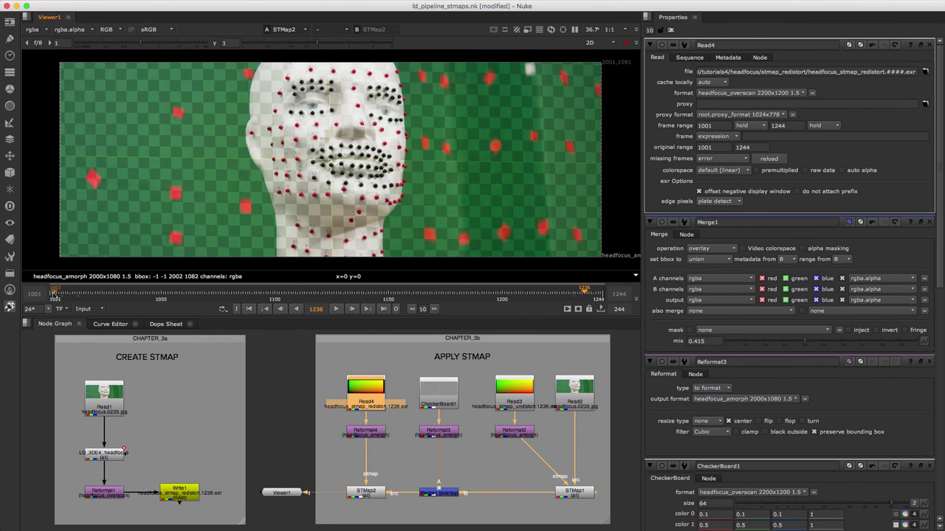
pyautogui.click(54, 293)
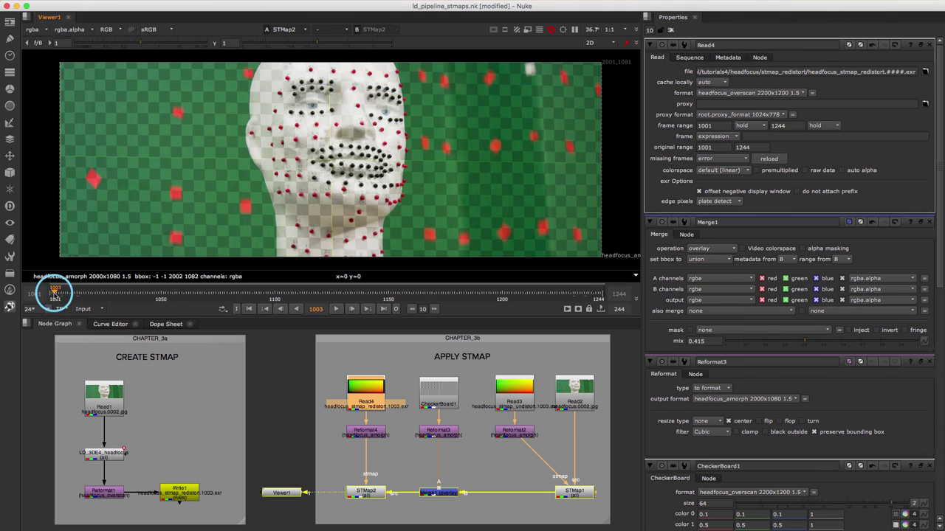
pyautogui.click(583, 294)
pyautogui.click(60, 292)
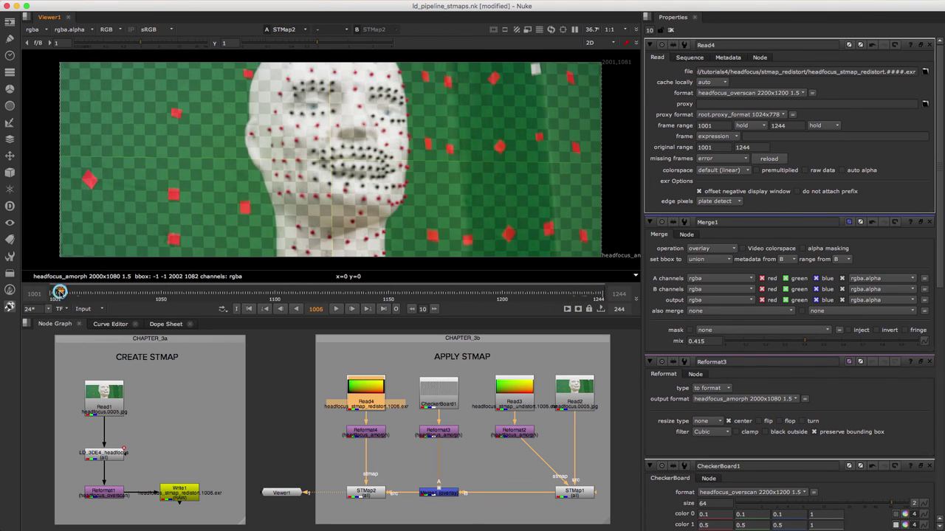
pyautogui.moveTo(59, 291); pyautogui.dragTo(61, 293)
# Step: Switch from Nuke to the headfocus project in 3DEqualizer4
pyautogui.click(16, 6)
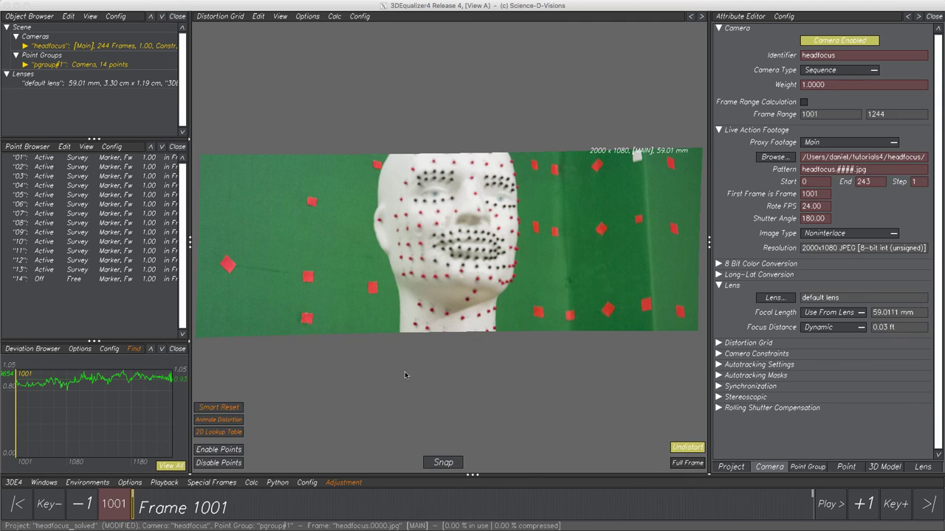